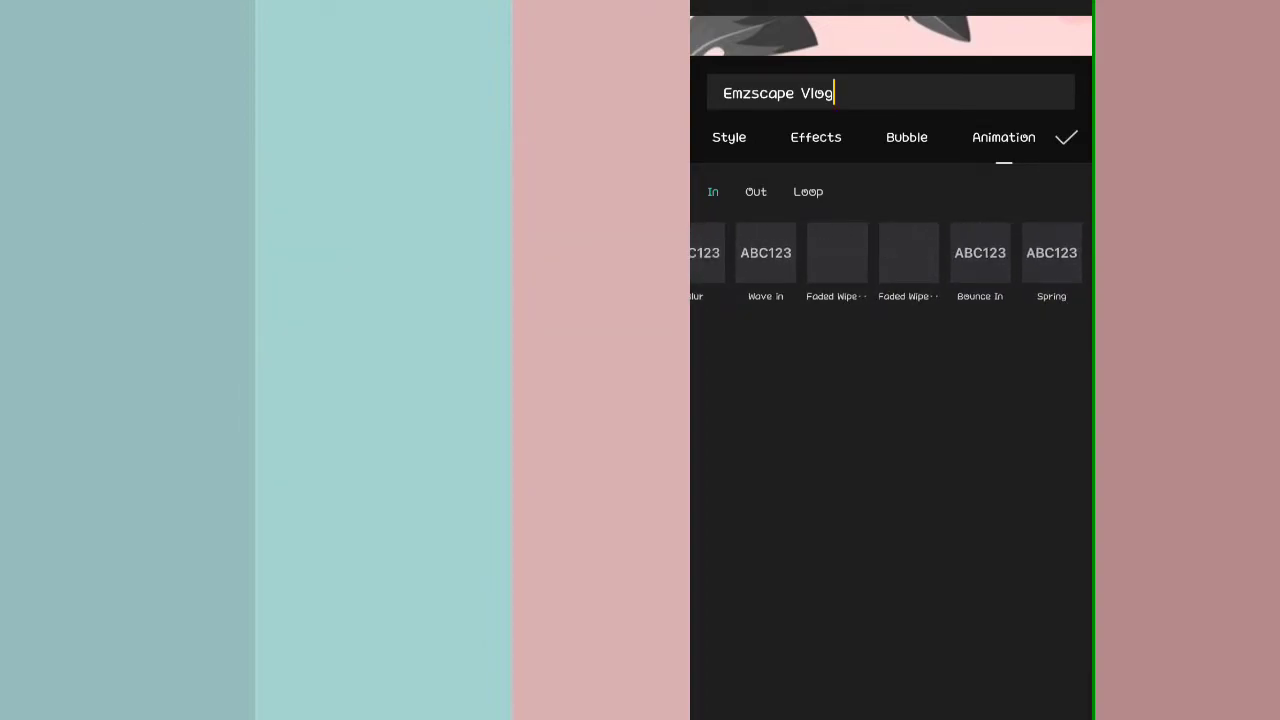
Give the Emzscape Vlog title a Wave in entrance animation lasting 0.8s.
left_click_drag(1069, 306, 903, 306)
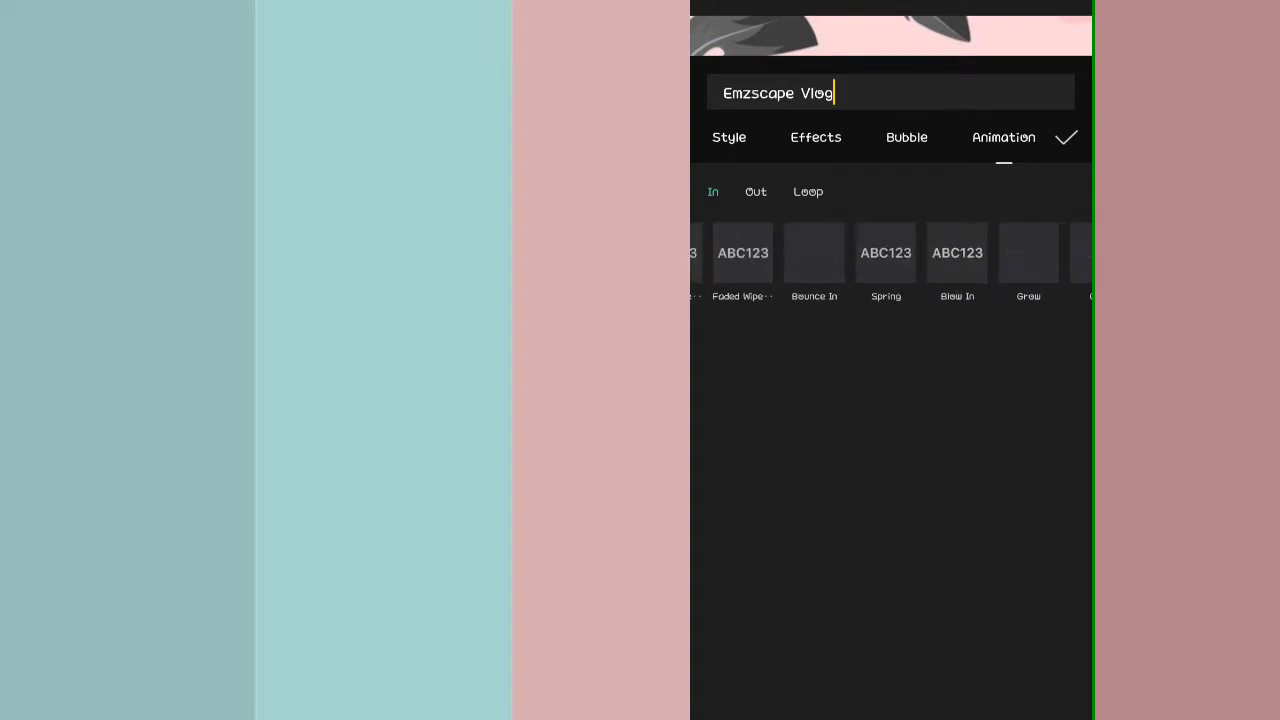
mouse_move(800, 262)
left_mouse_down()
mouse_move(1060, 266)
mouse_move(903, 291)
left_mouse_up()
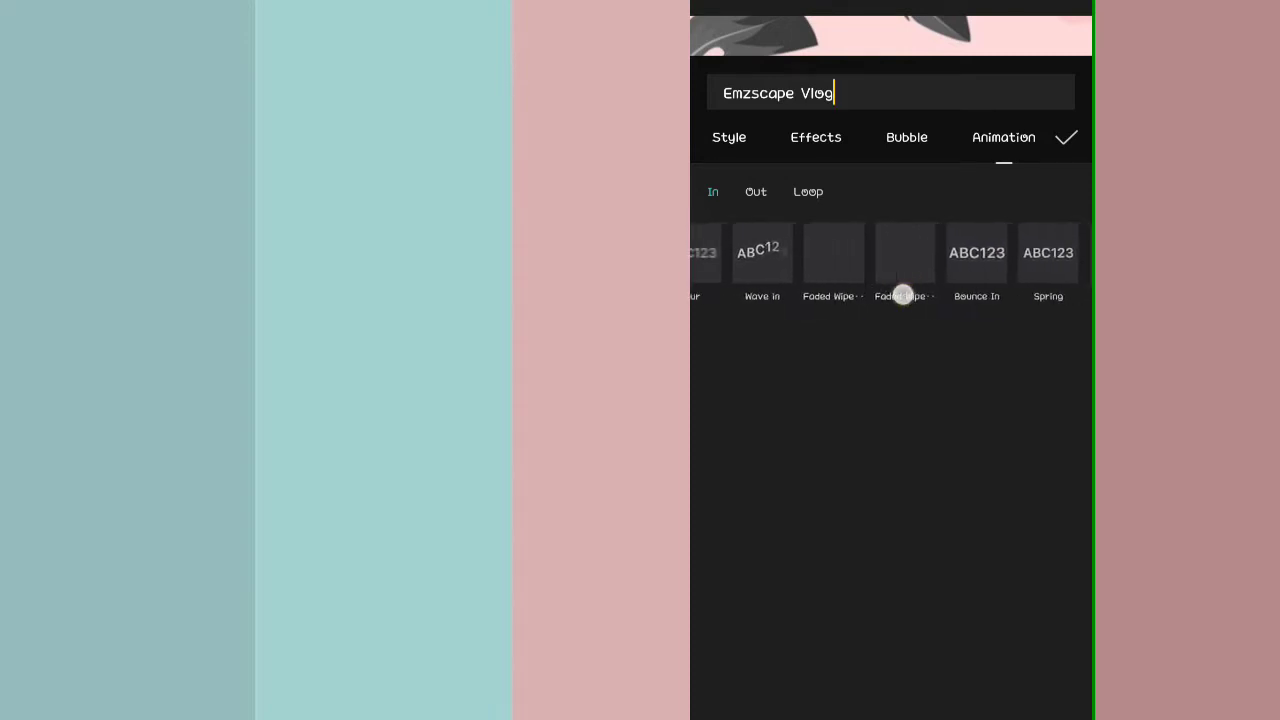
left_click_drag(1070, 297, 930, 297)
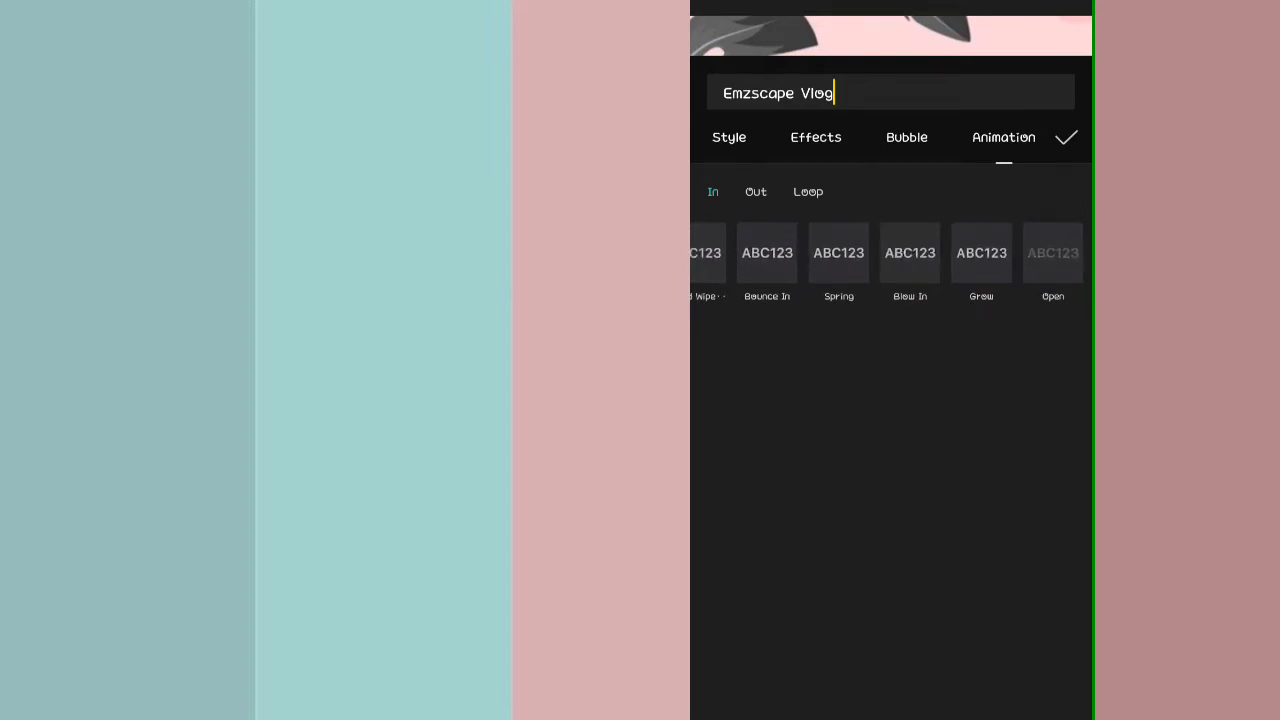
left_click_drag(1030, 262, 840, 262)
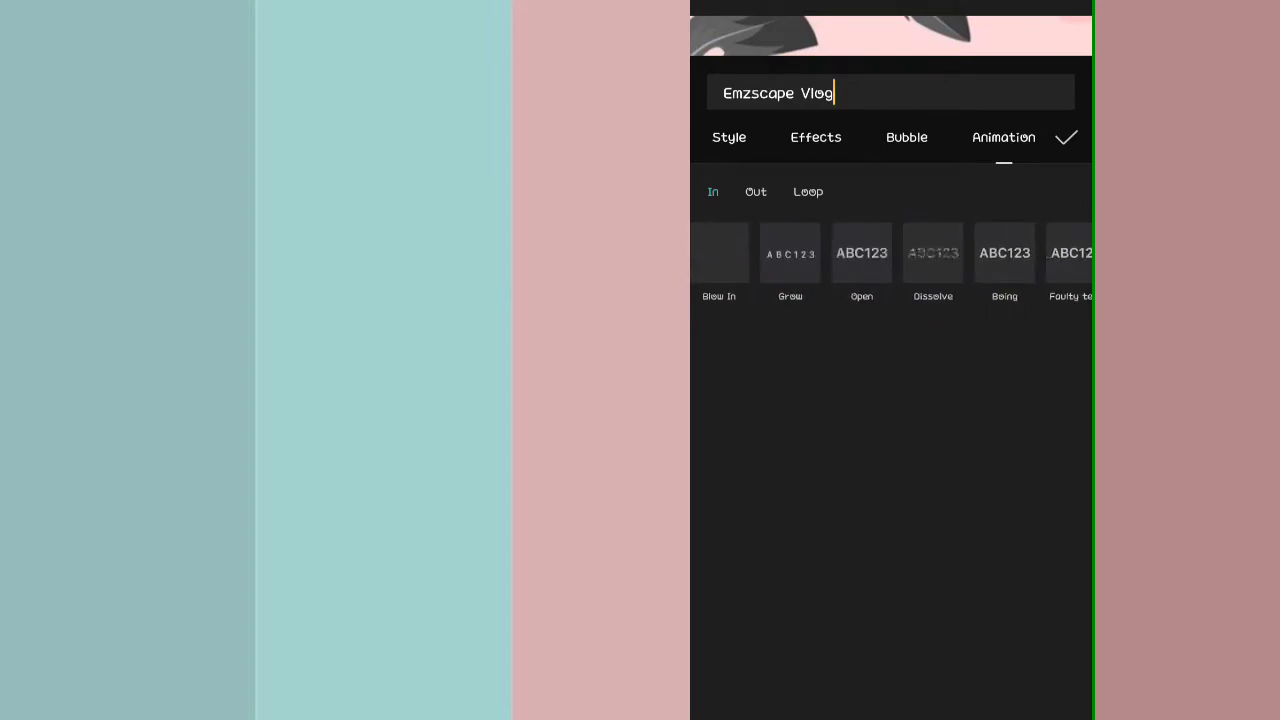
left_click_drag(1004, 262, 921, 262)
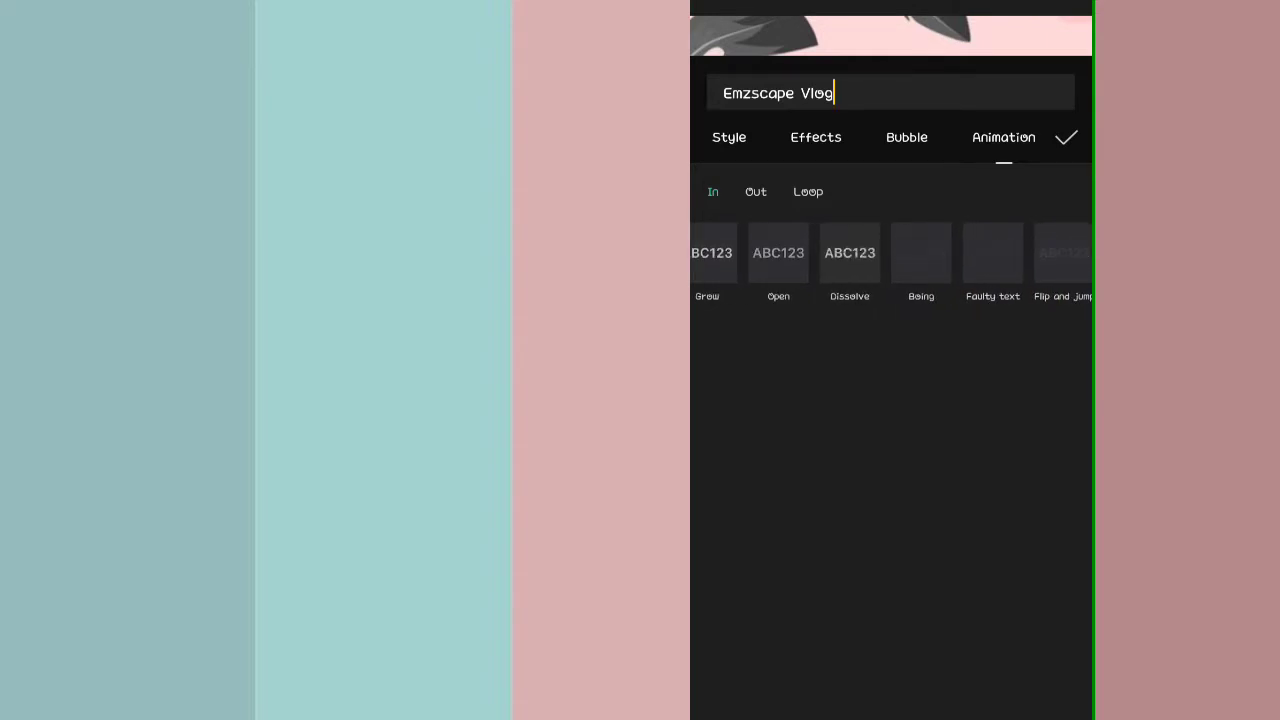
left_click(808, 193)
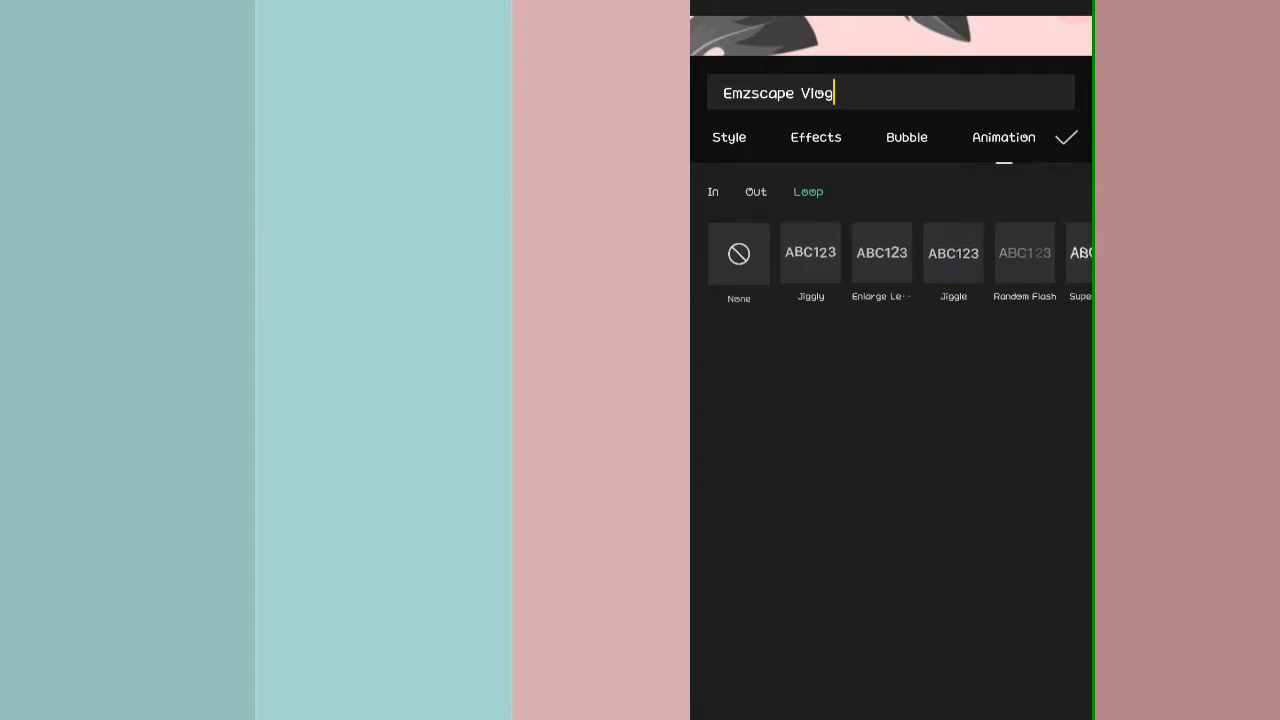
left_click(713, 191)
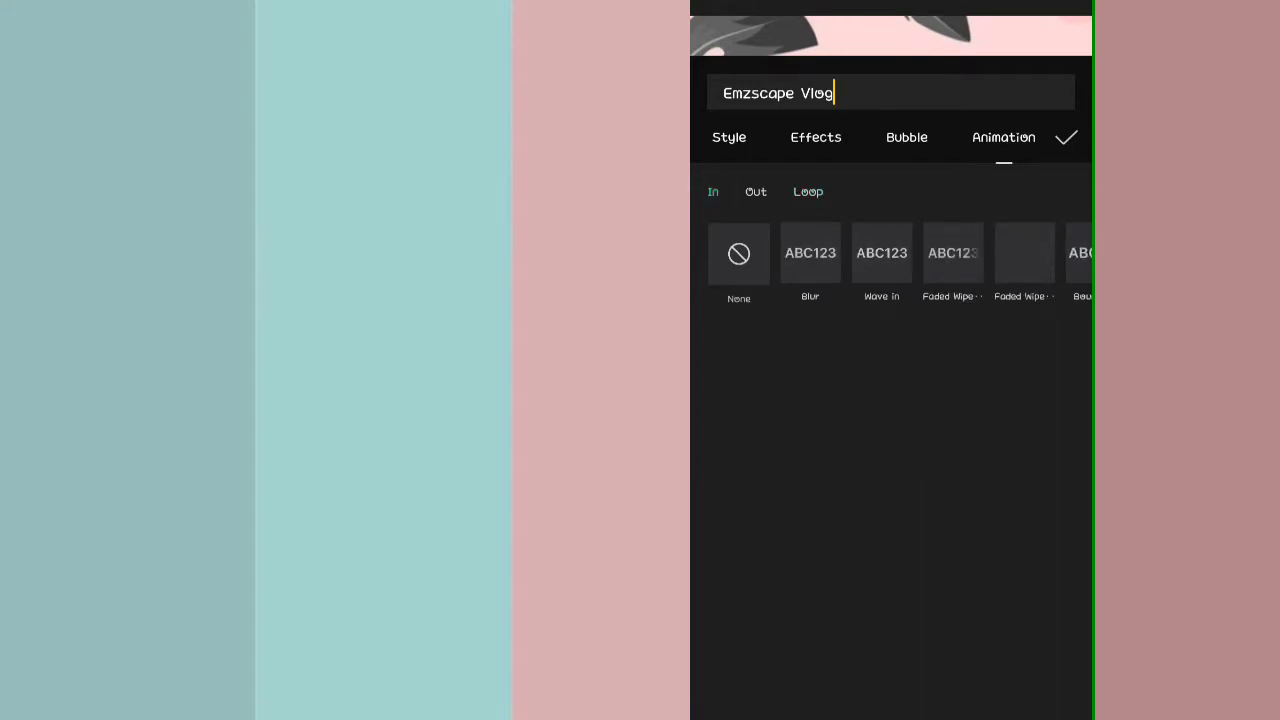
left_click(881, 253)
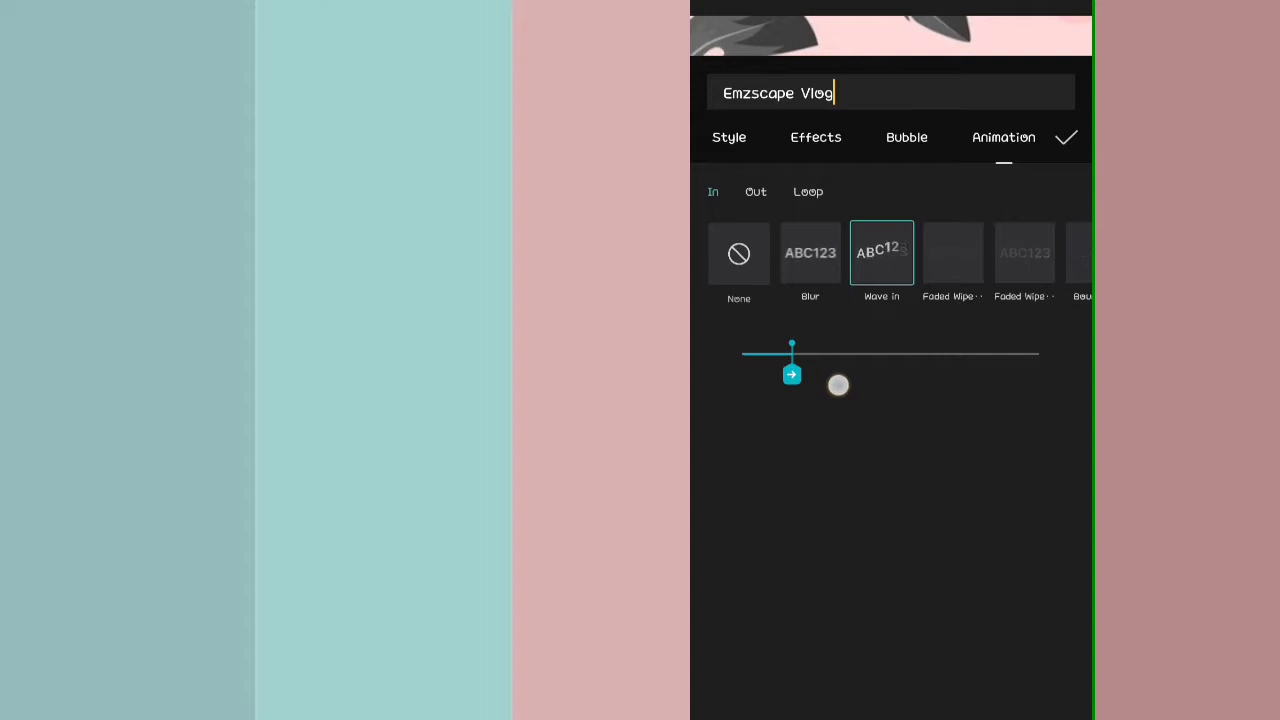
left_click_drag(791, 375, 829, 375)
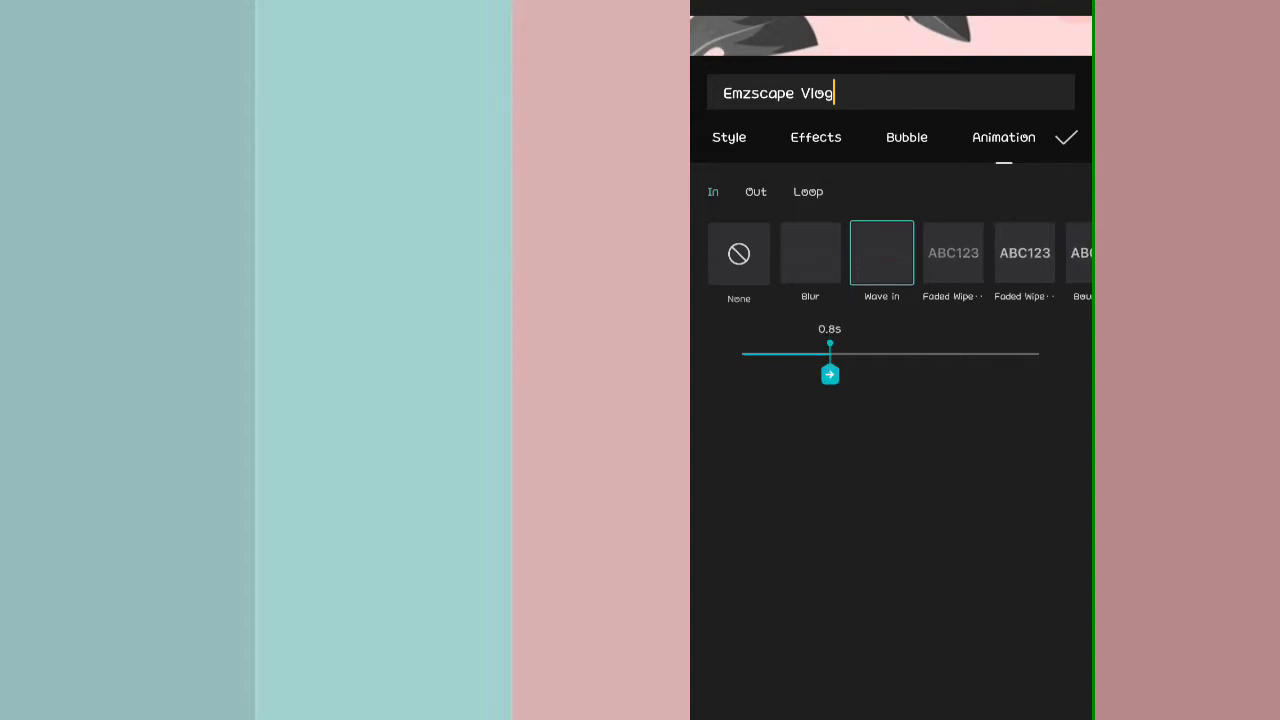
left_click(729, 137)
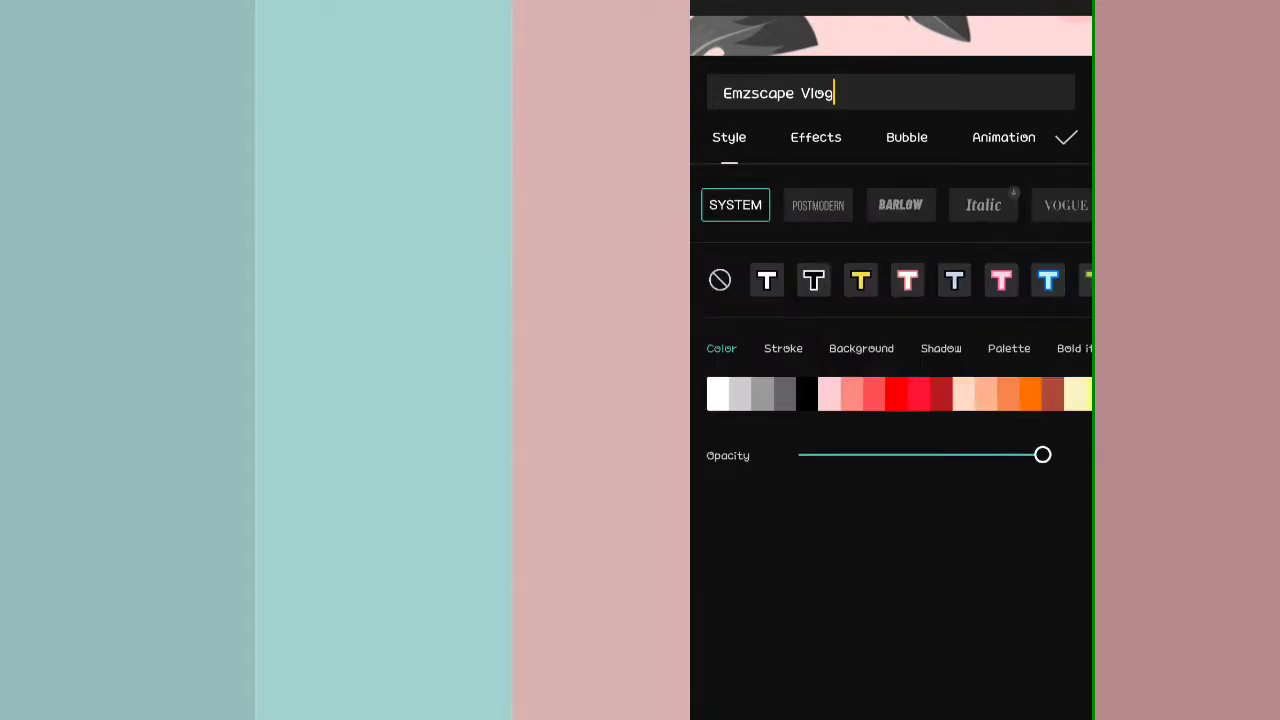
Set the title font to Signature and move the title up to the right.
scroll(890, 205, "right", 3)
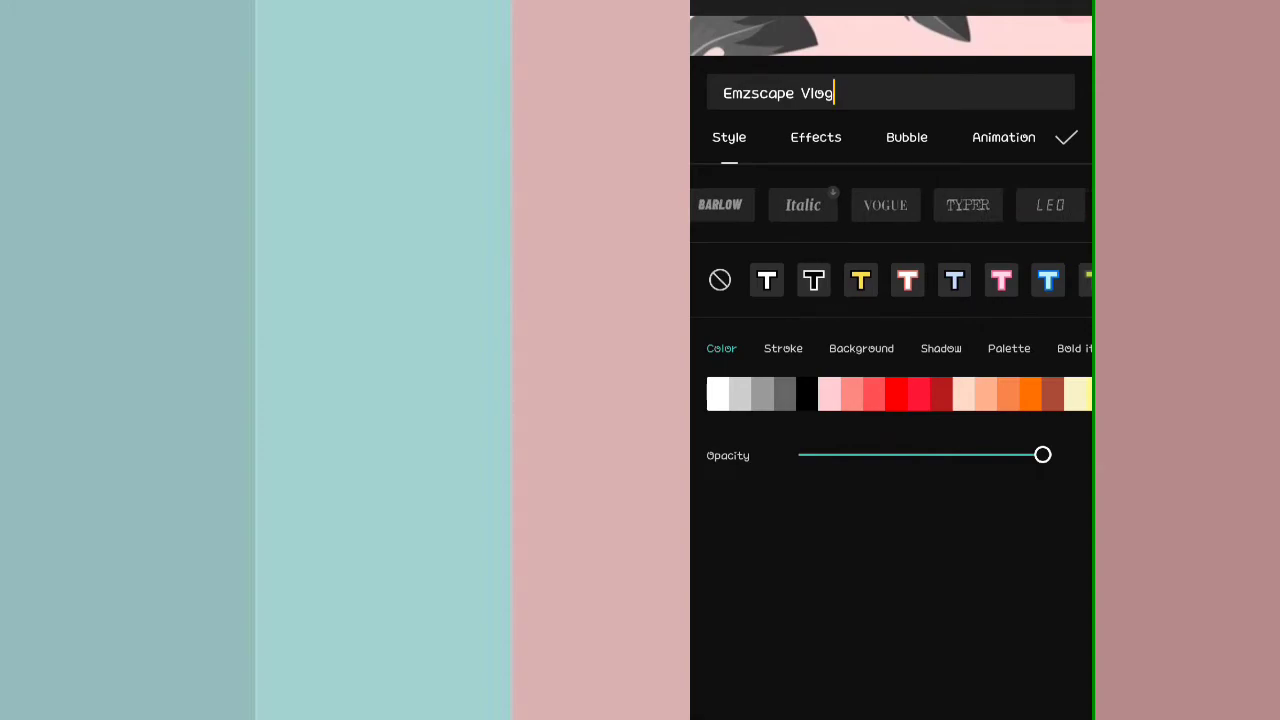
scroll(890, 205, "right", 3)
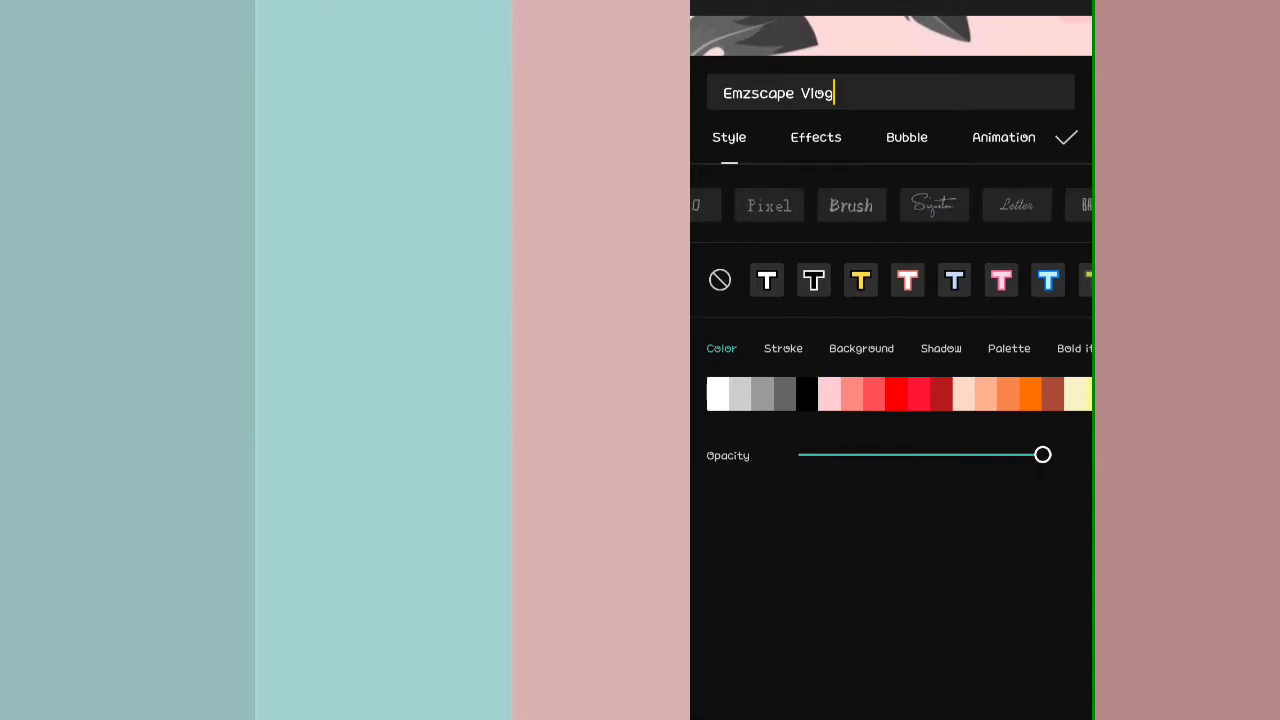
left_click(934, 205)
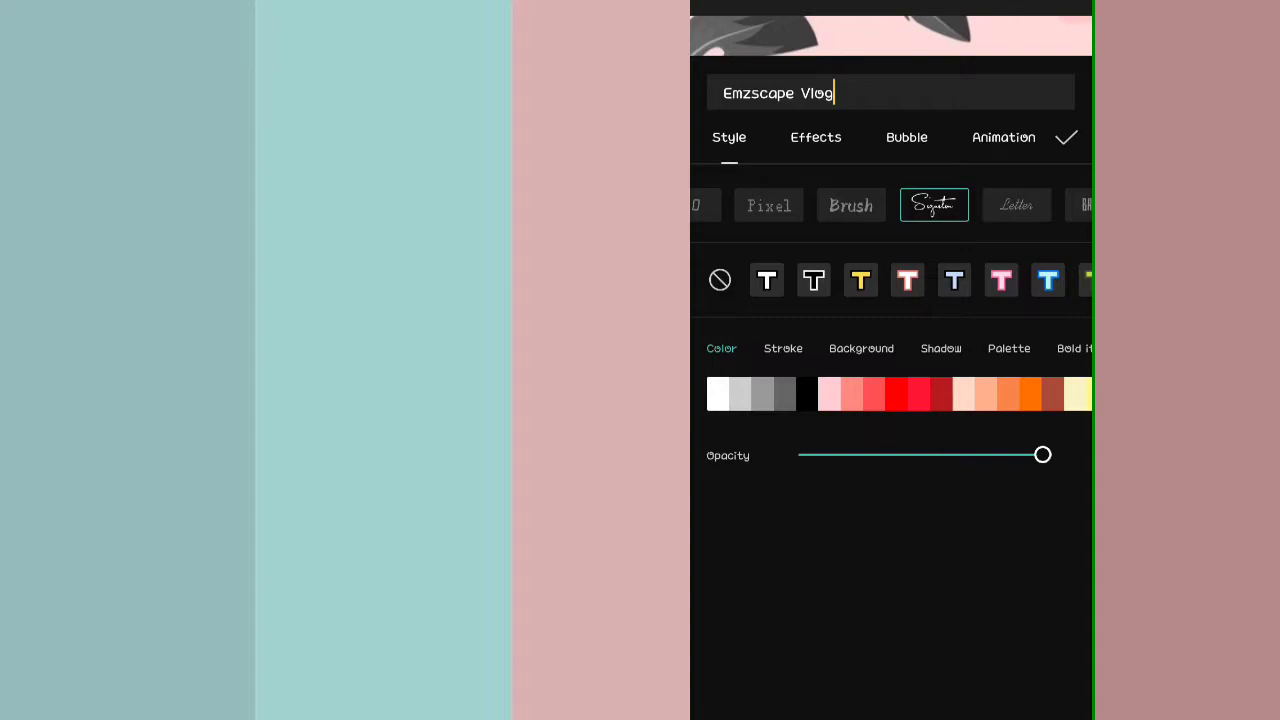
left_click(1066, 137)
left_click_drag(890, 130, 941, 116)
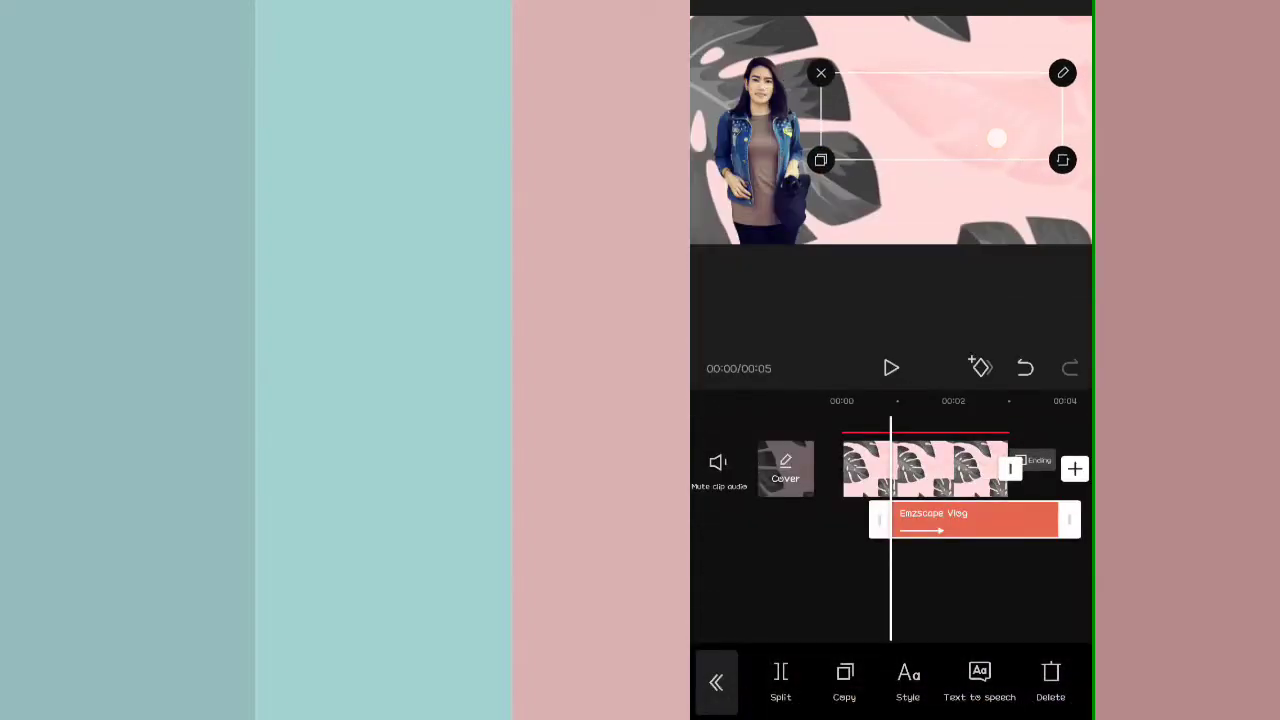
Restyle the title as white with a pink outline and nudge it beside the person.
left_click_drag(988, 610, 921, 613)
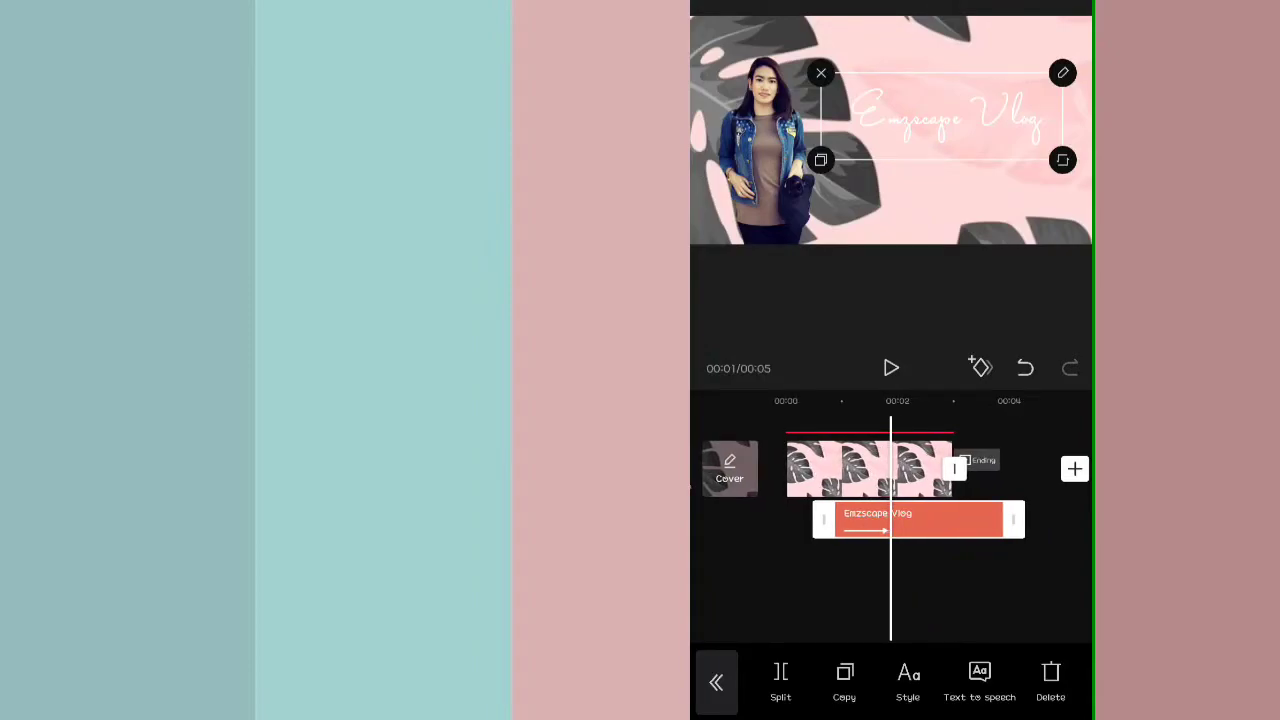
left_click(908, 680)
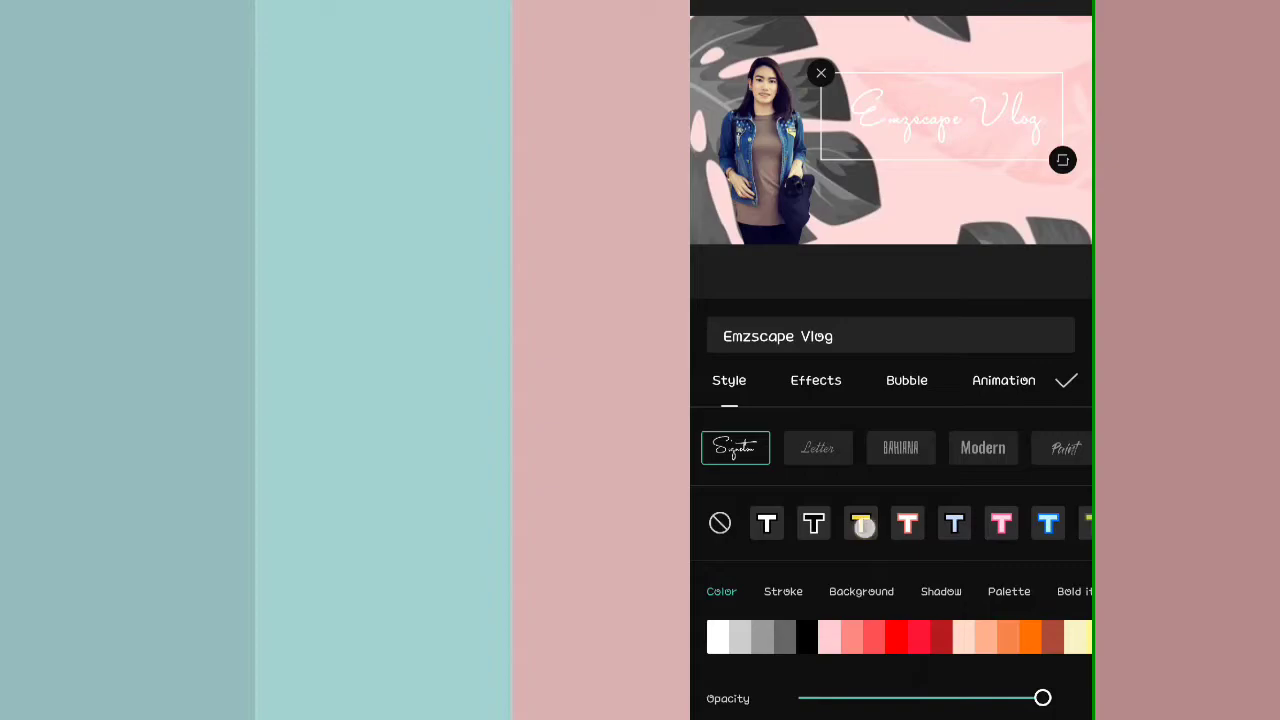
left_click(863, 526)
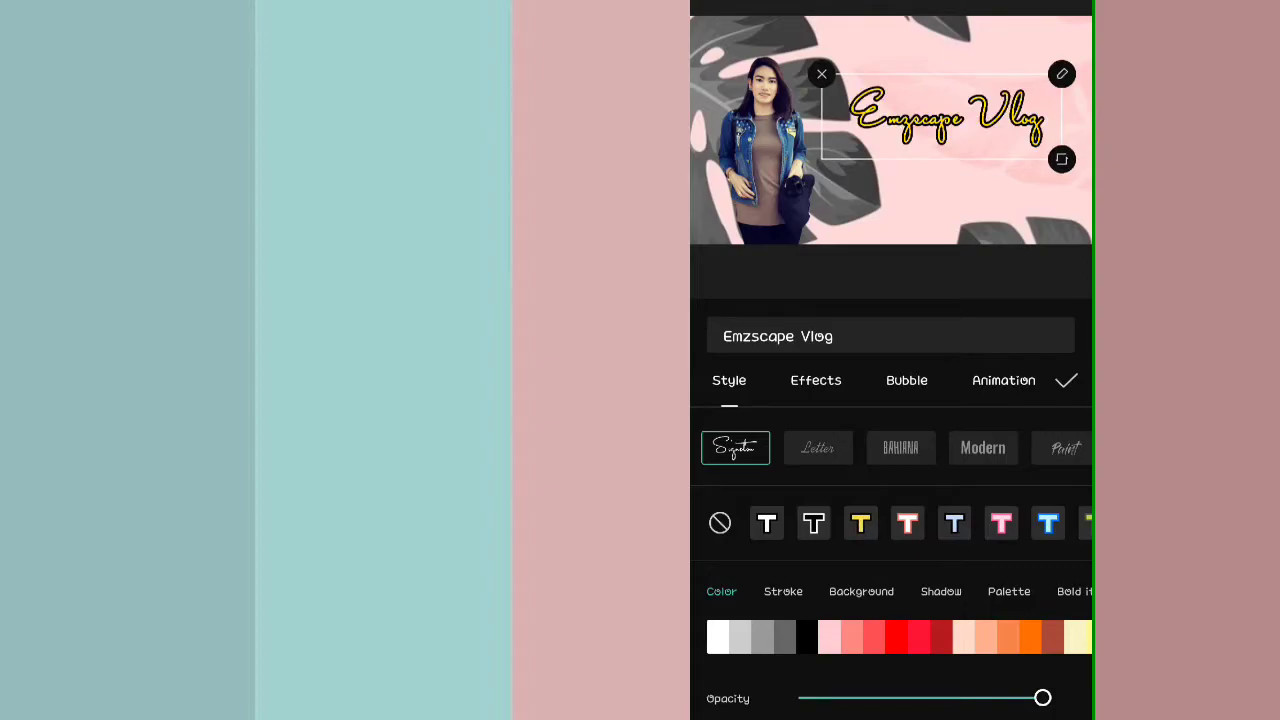
left_click(907, 523)
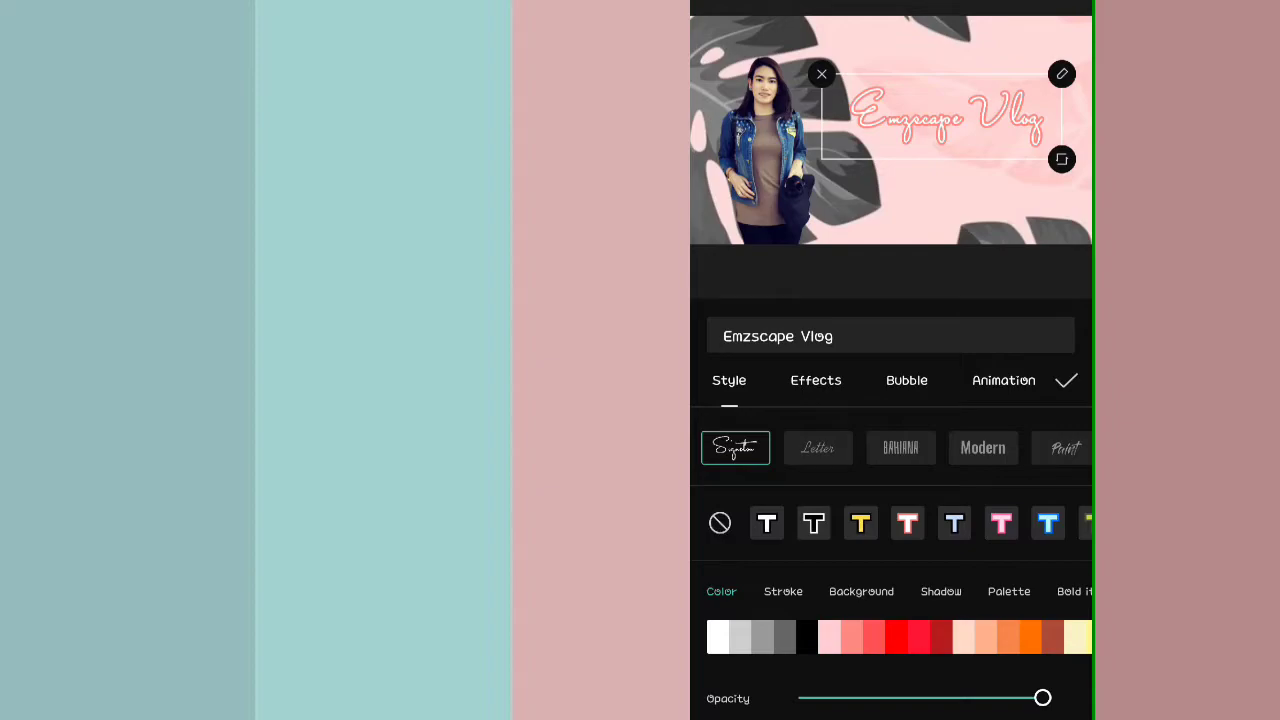
left_click_drag(952, 118, 960, 113)
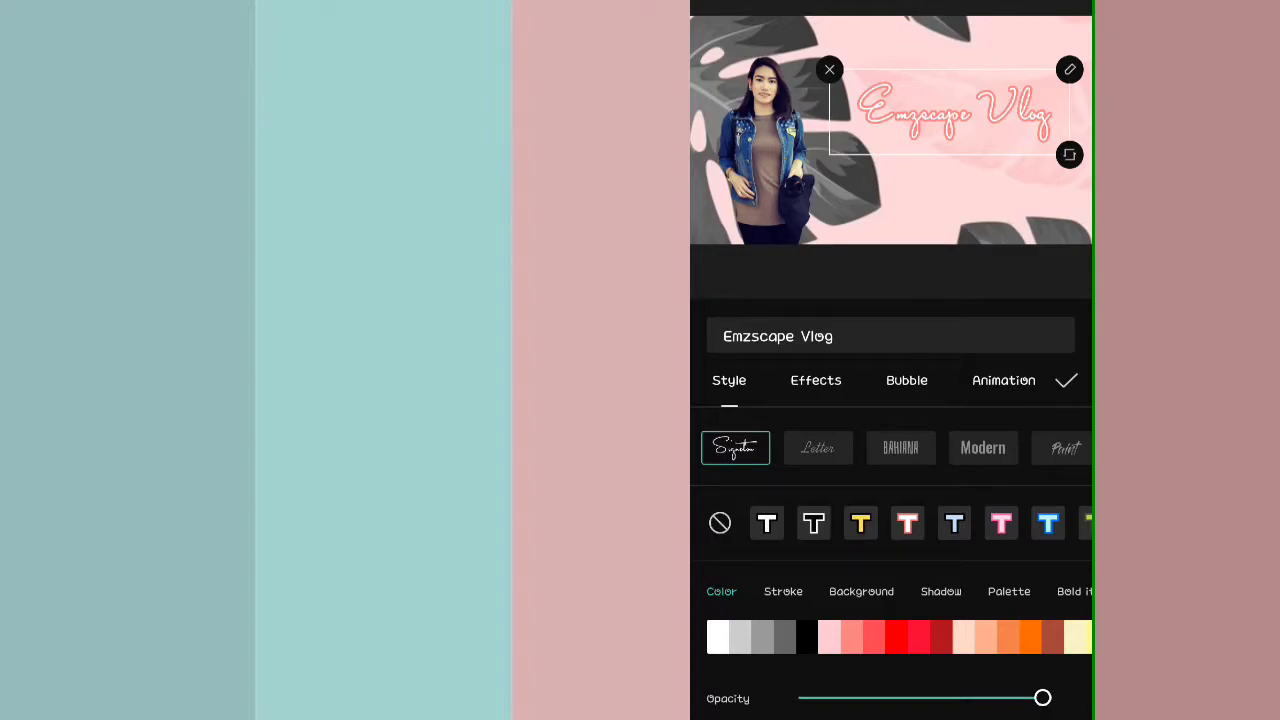
left_click(1066, 380)
left_click_drag(963, 611, 846, 600)
left_click(860, 468)
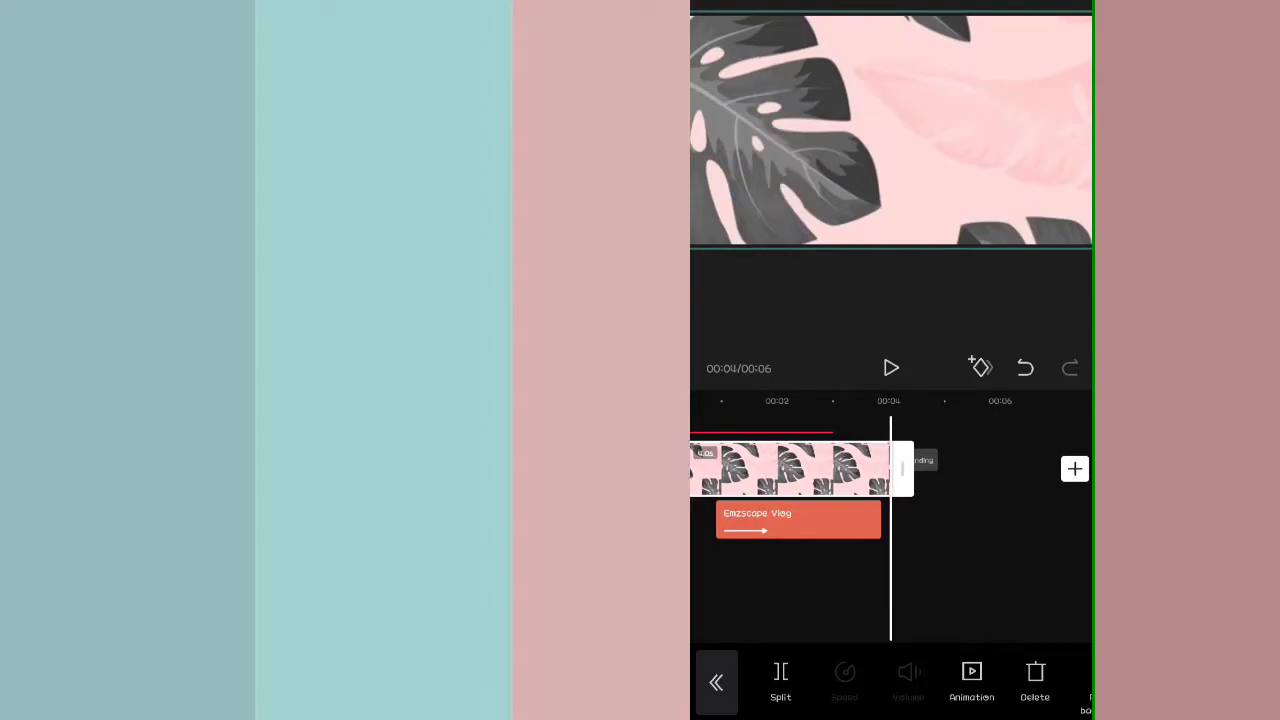
Extend the pink leaf background clip to 4.2s and bring the playhead back to 00:01.
left_click_drag(902, 468, 909, 468)
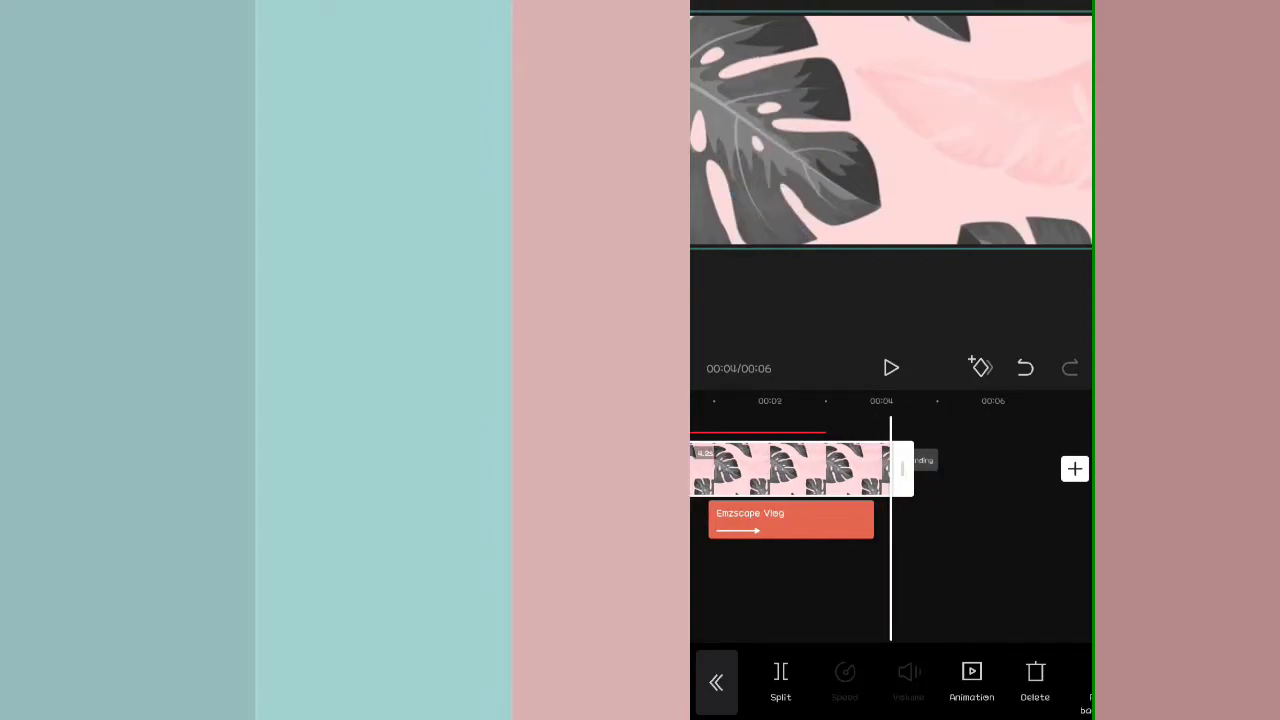
left_click(790, 520)
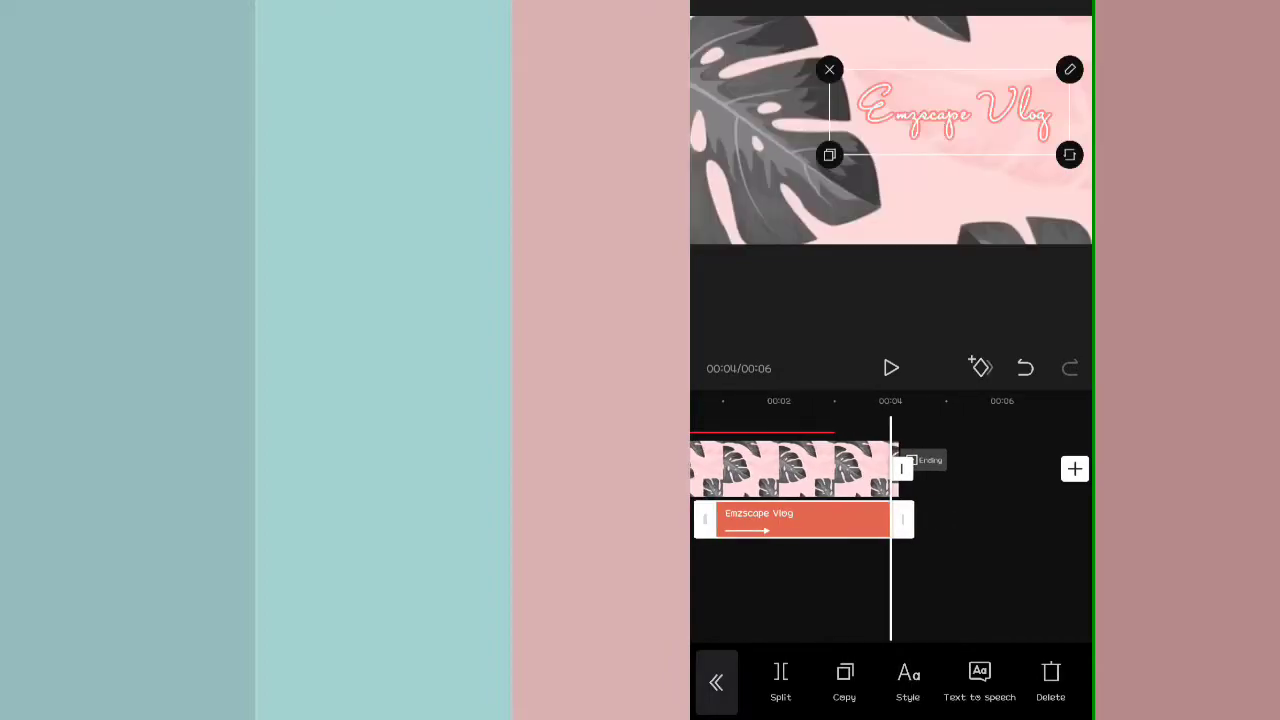
left_click(931, 620)
mouse_move(840, 591)
left_mouse_down()
mouse_move(1010, 590)
mouse_move(962, 602)
left_mouse_up()
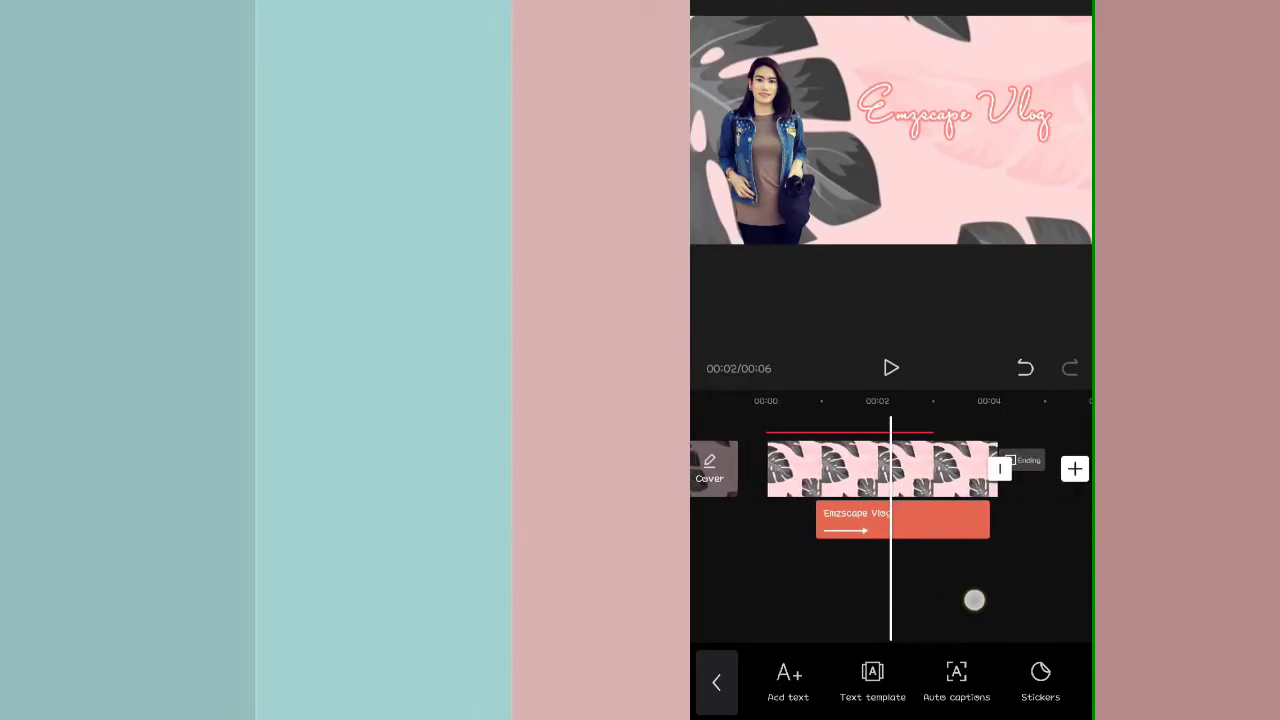
left_click_drag(962, 602, 989, 594)
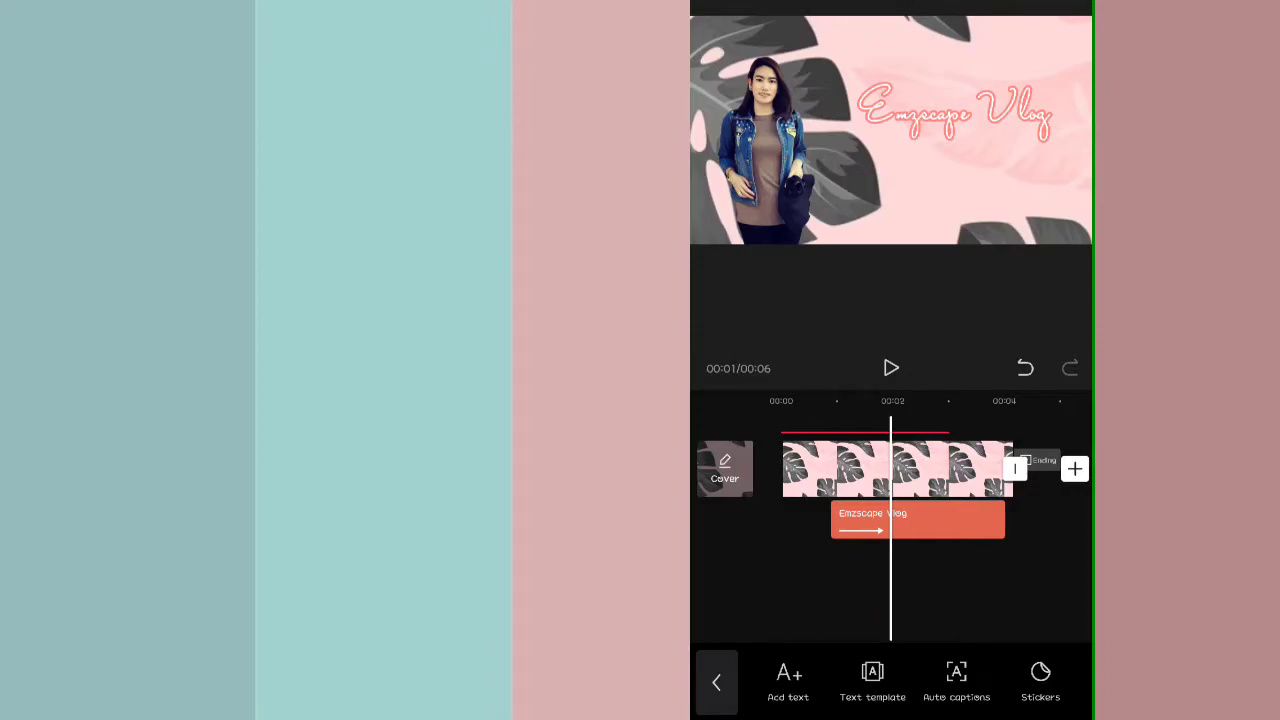
Browse the sticker collection and show the like and subscribe sticker set.
left_click(1040, 680)
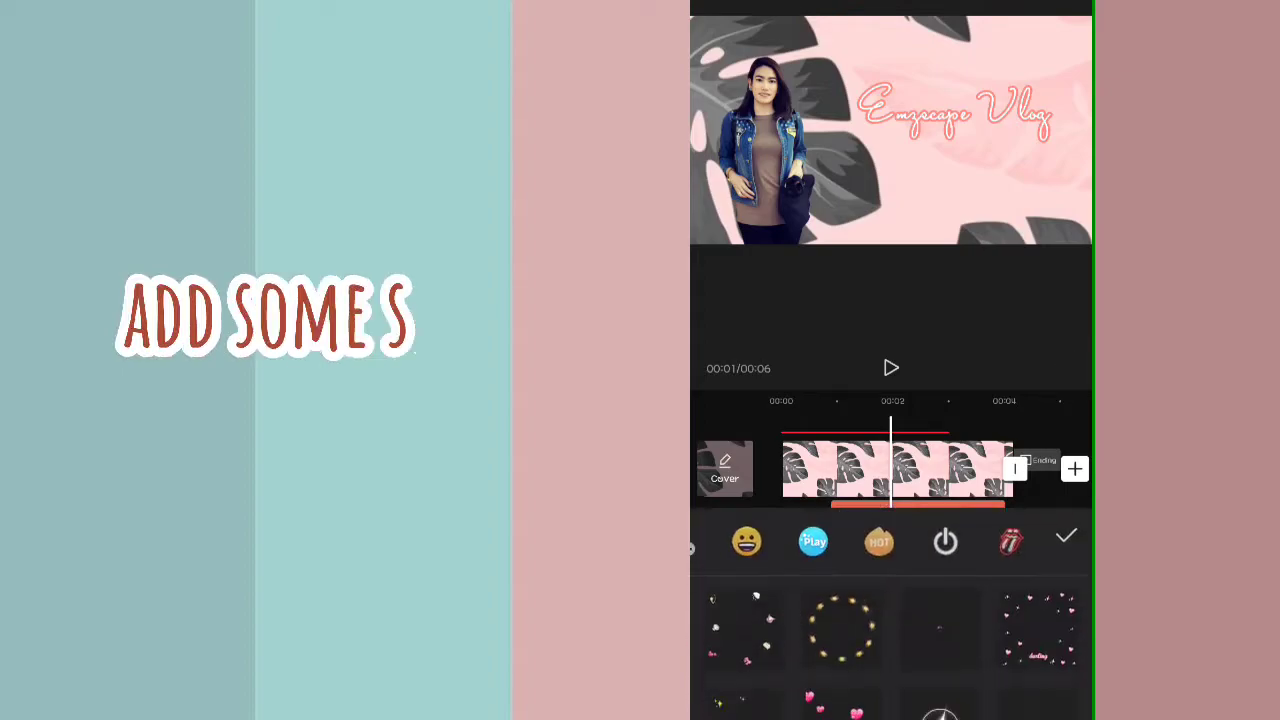
scroll(890, 420, "right", 5)
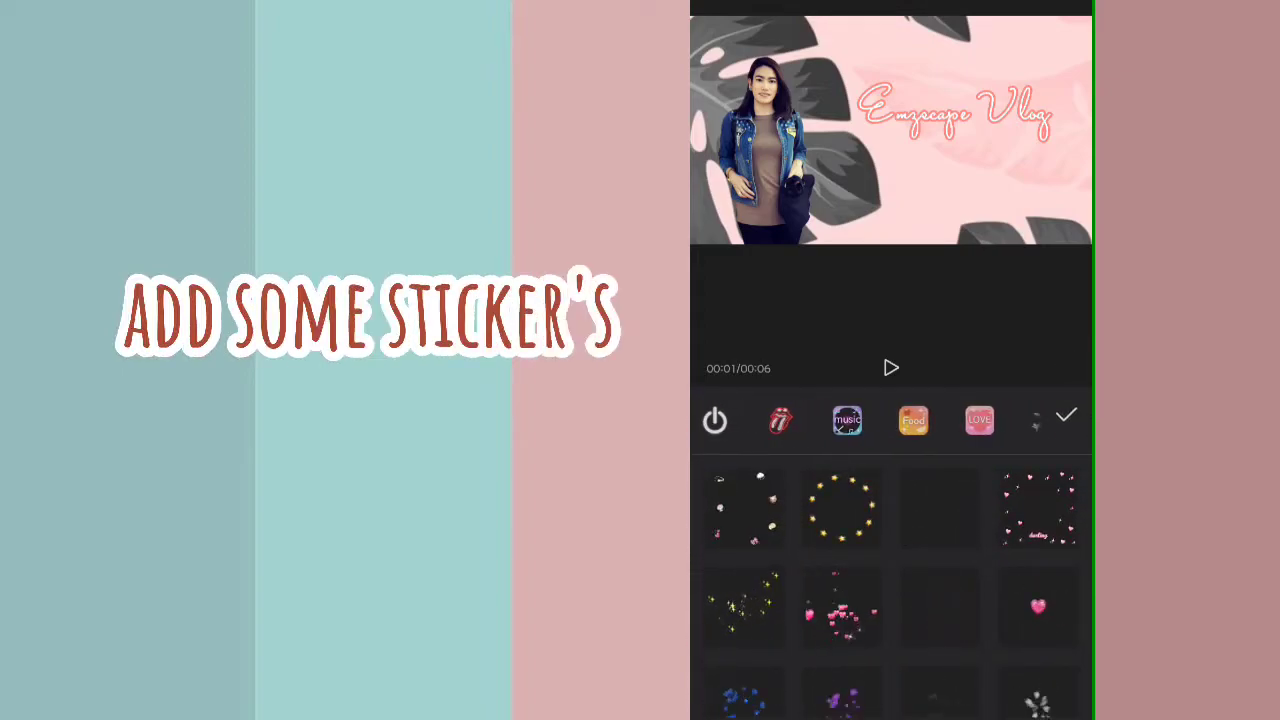
scroll(890, 420, "right", 3)
scroll(890, 420, "right", 2)
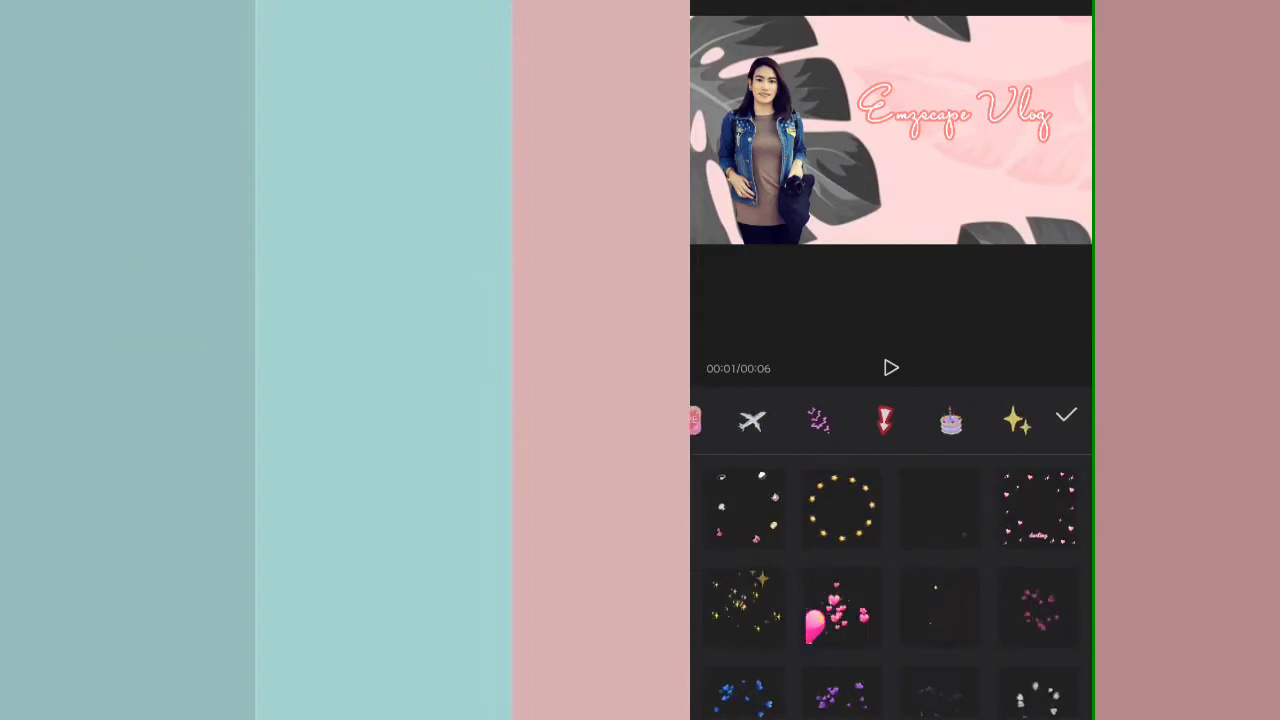
scroll(890, 420, "right", 2)
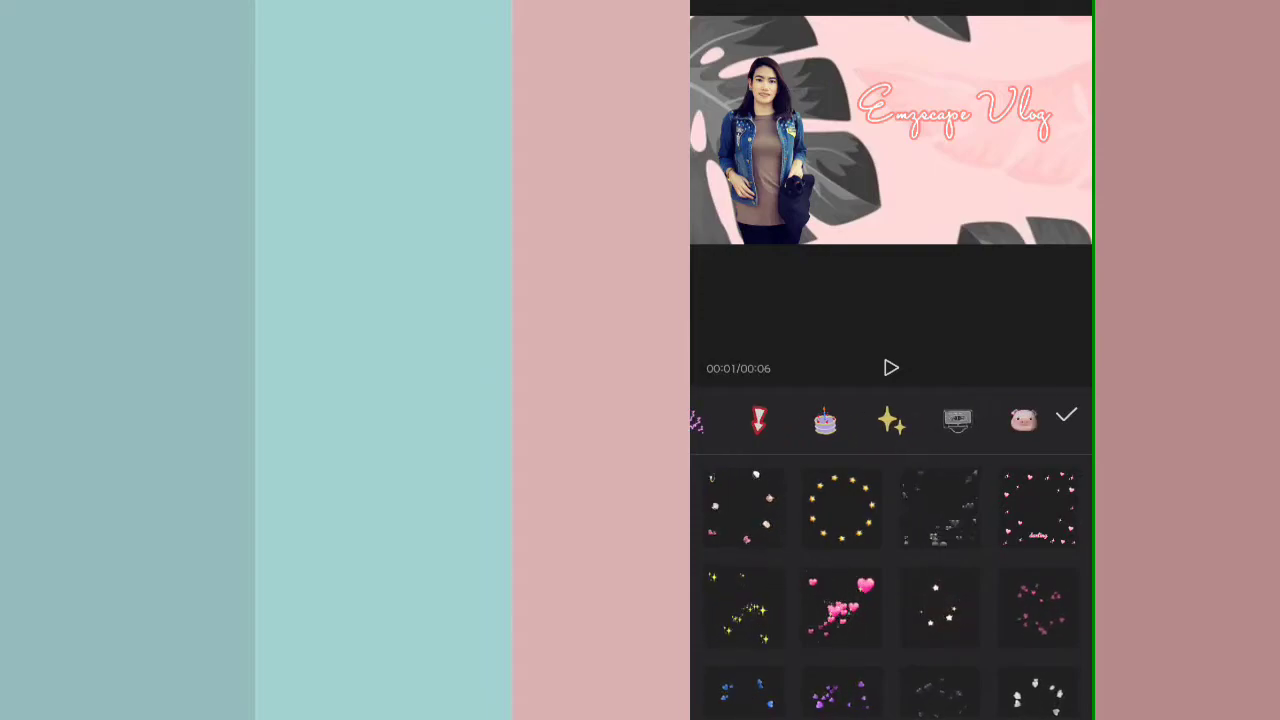
scroll(890, 420, "left", 2)
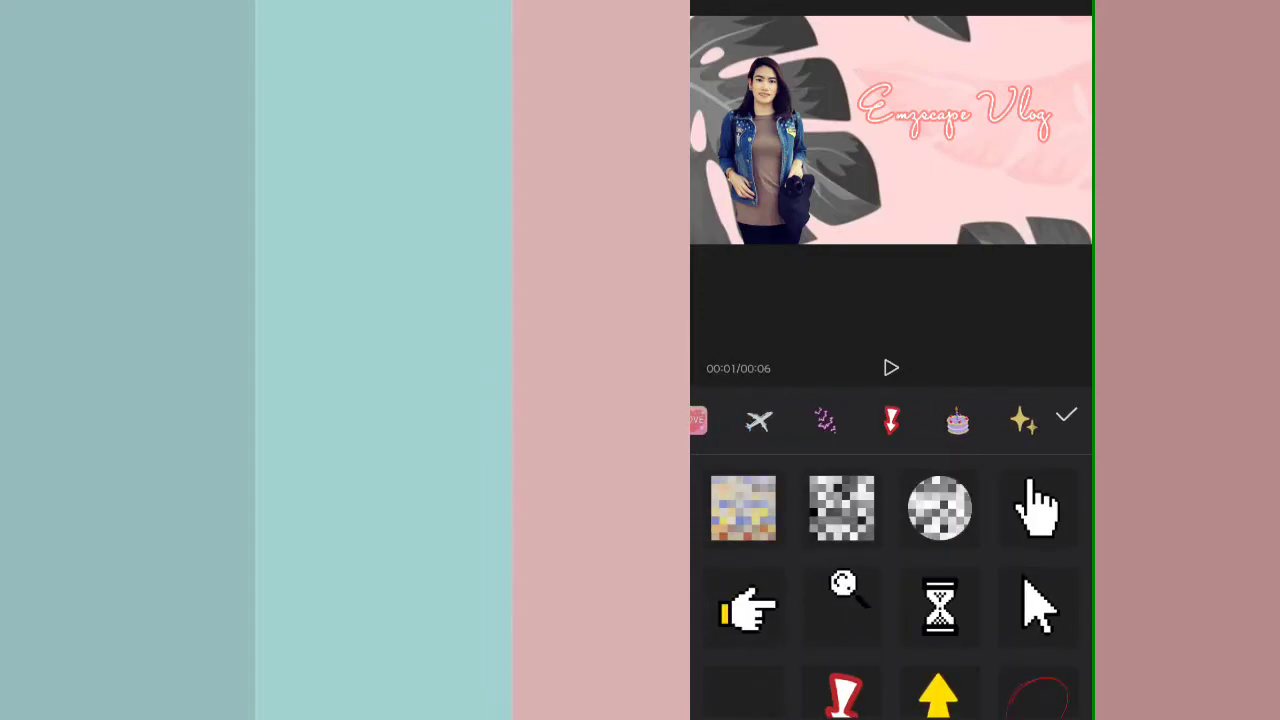
scroll(890, 580, "down", 3)
scroll(986, 657, "down", 1)
scroll(991, 586, "up", 3)
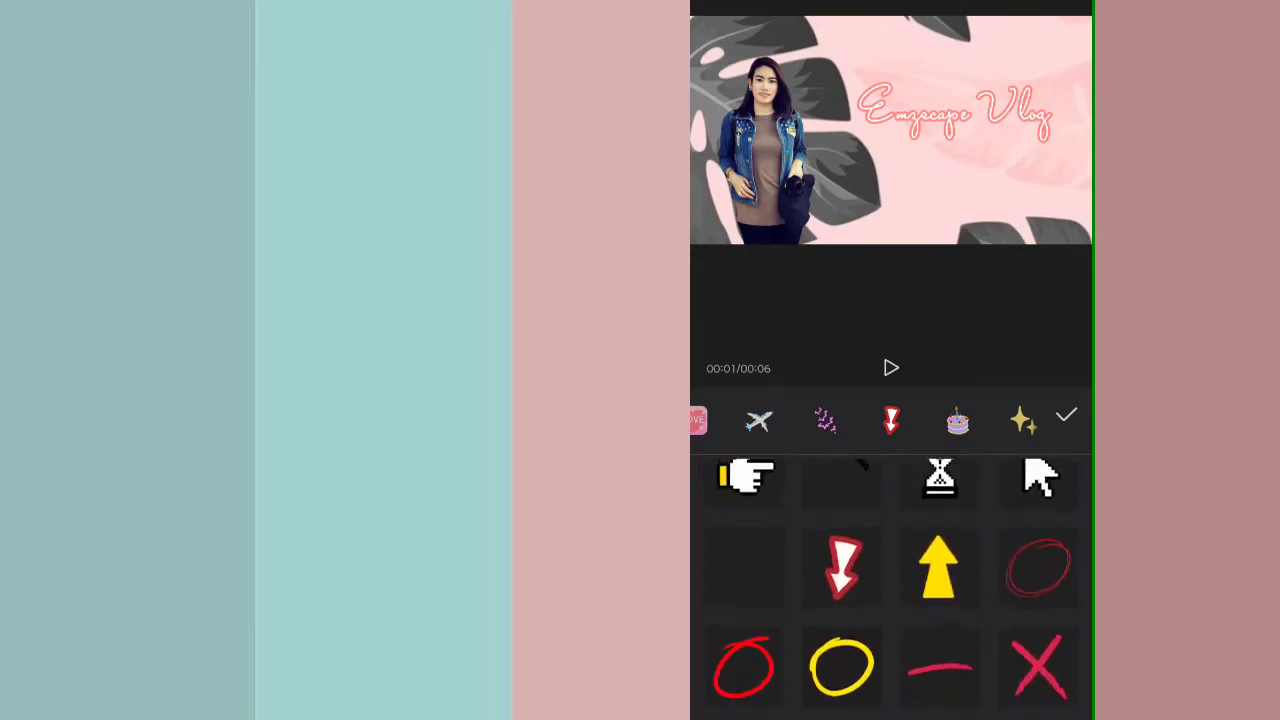
scroll(1001, 576, "down", 5)
scroll(1001, 576, "right", 2)
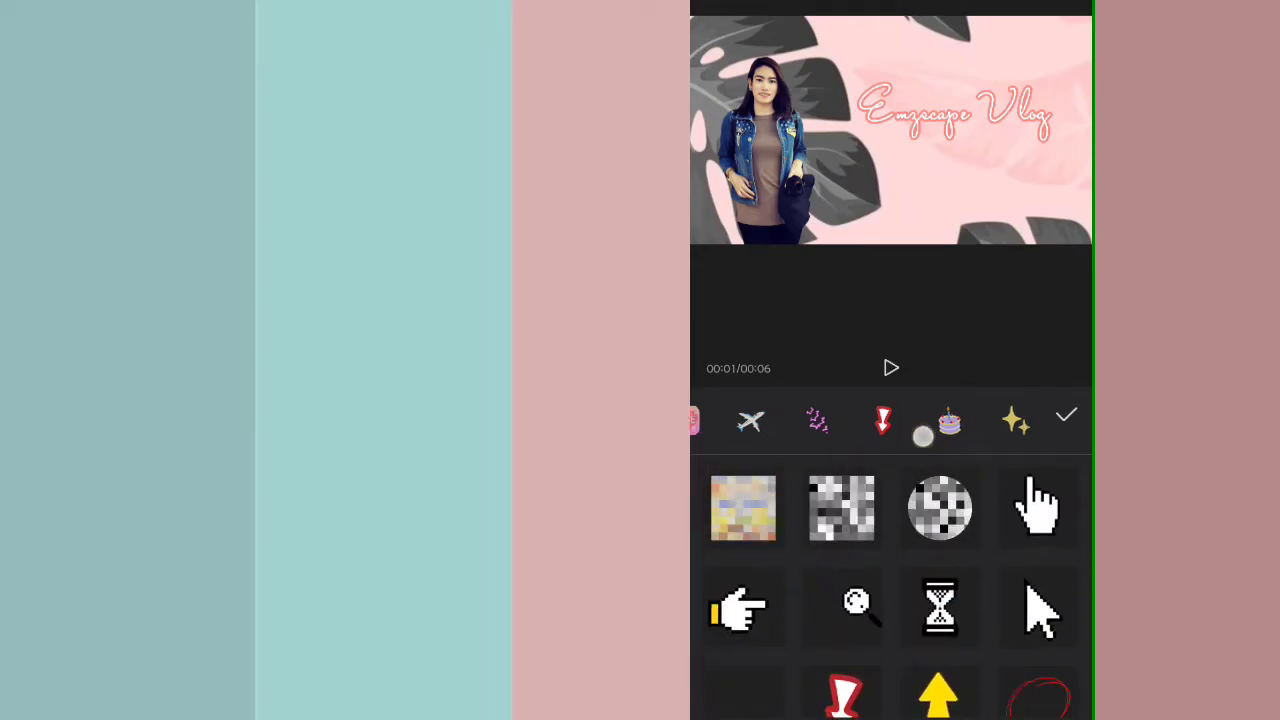
scroll(929, 429, "right", 3)
scroll(880, 420, "right", 2)
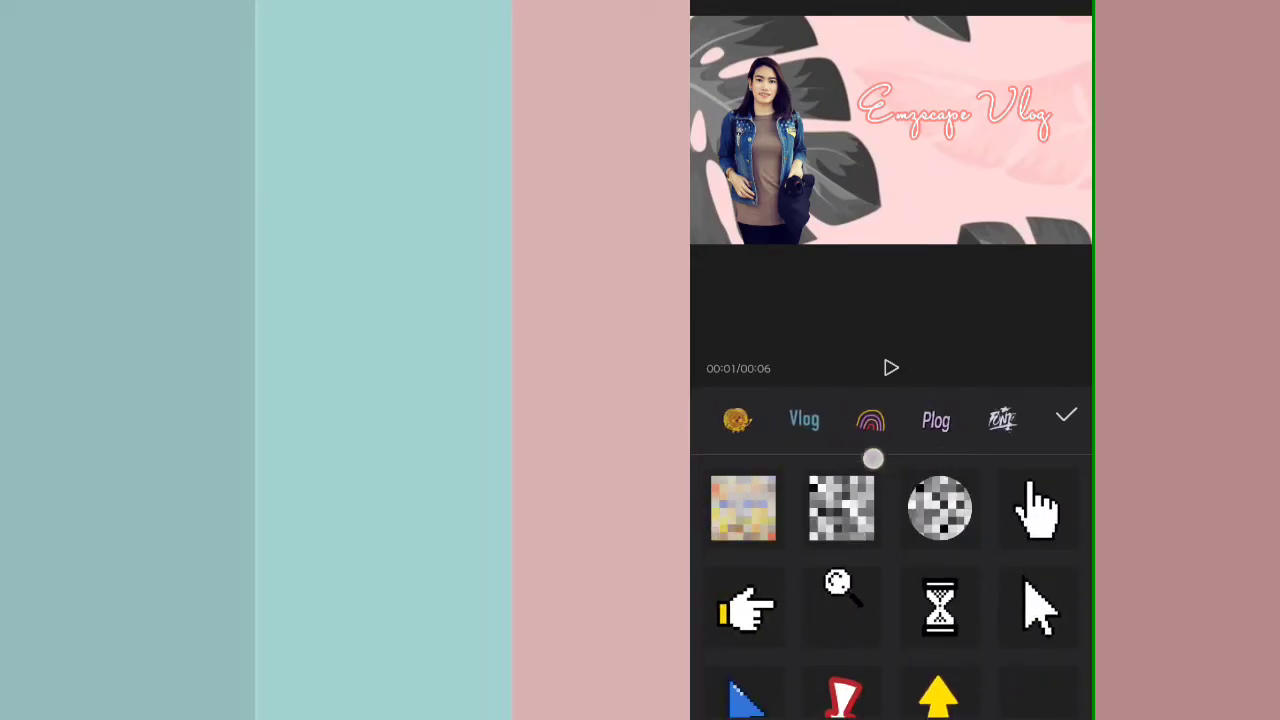
scroll(874, 430, "right", 5)
scroll(844, 428, "left", 5)
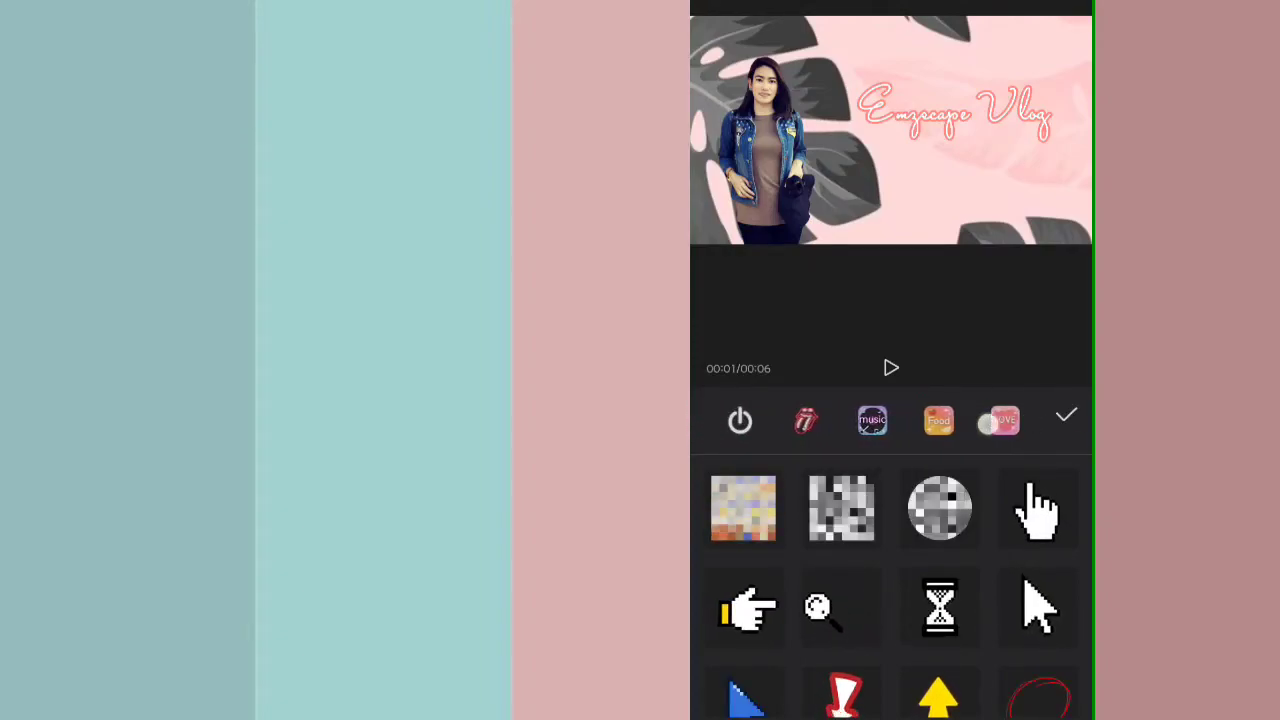
scroll(844, 428, "left", 2)
left_click(844, 421)
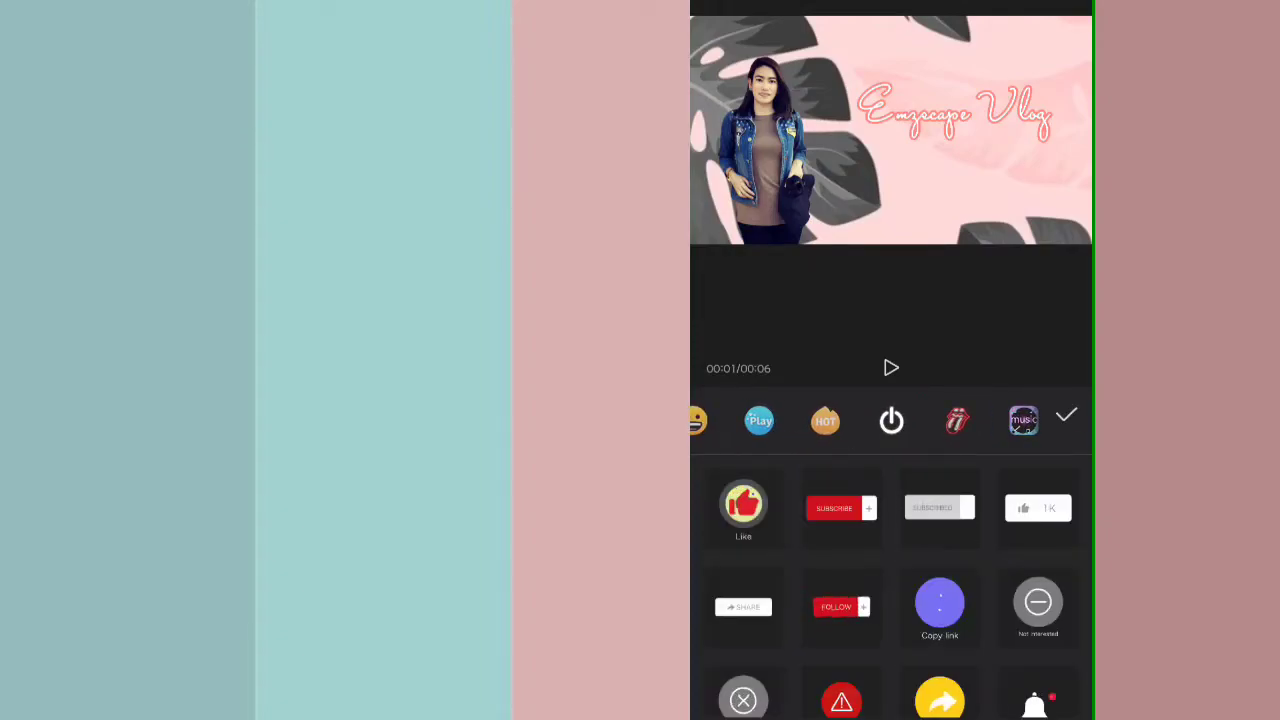
Add the row of white hearts sticker beneath the title and confirm it.
scroll(1006, 614, "down", 2)
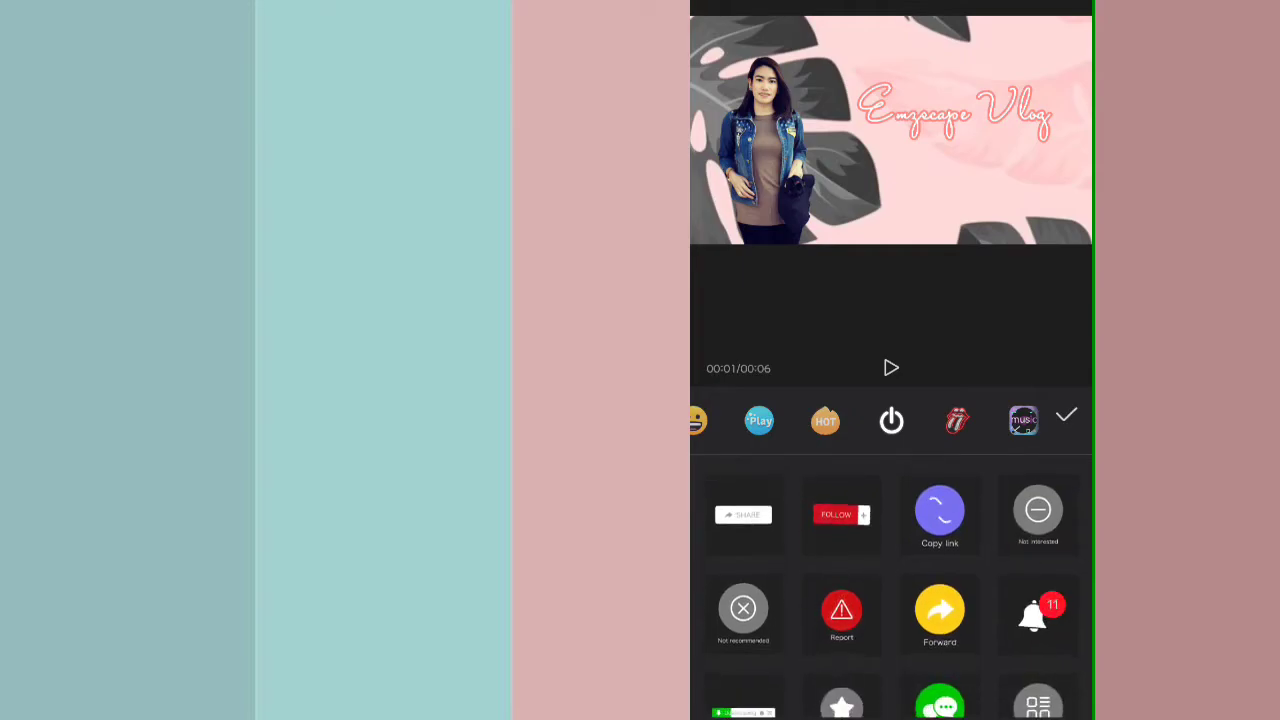
scroll(972, 640, "up", 1)
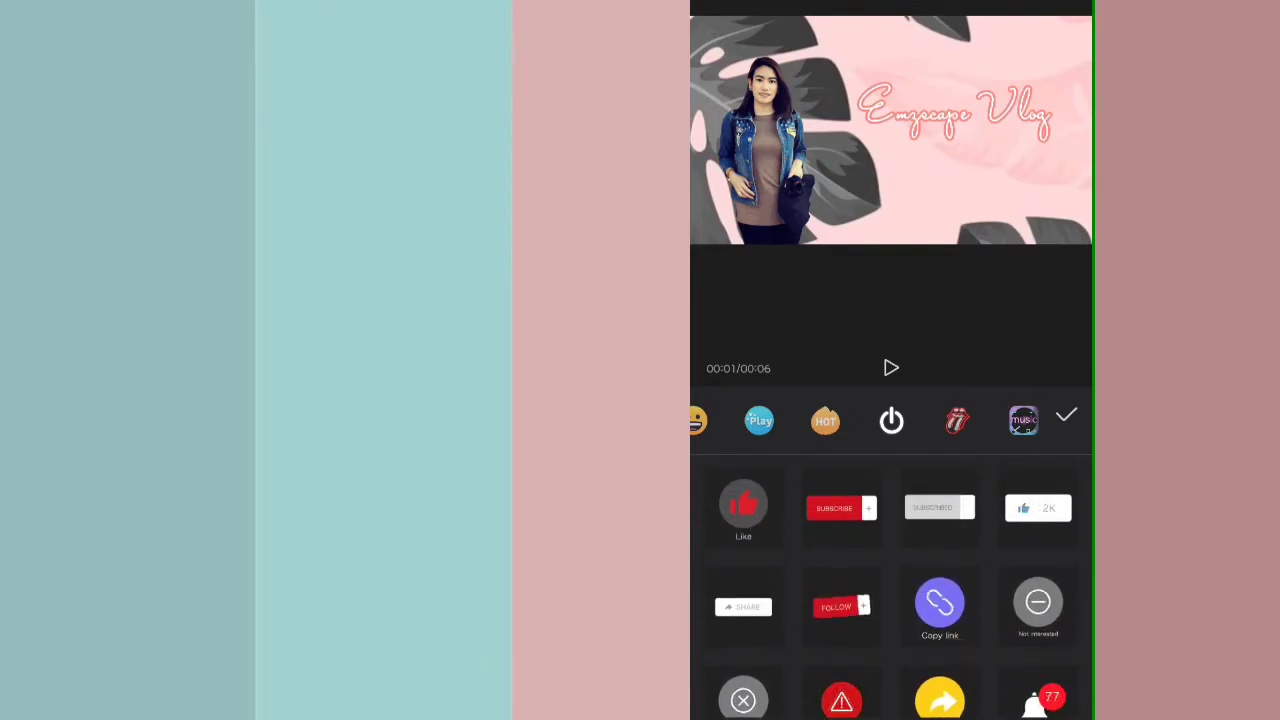
scroll(976, 600, "down", 3)
scroll(976, 590, "down", 2)
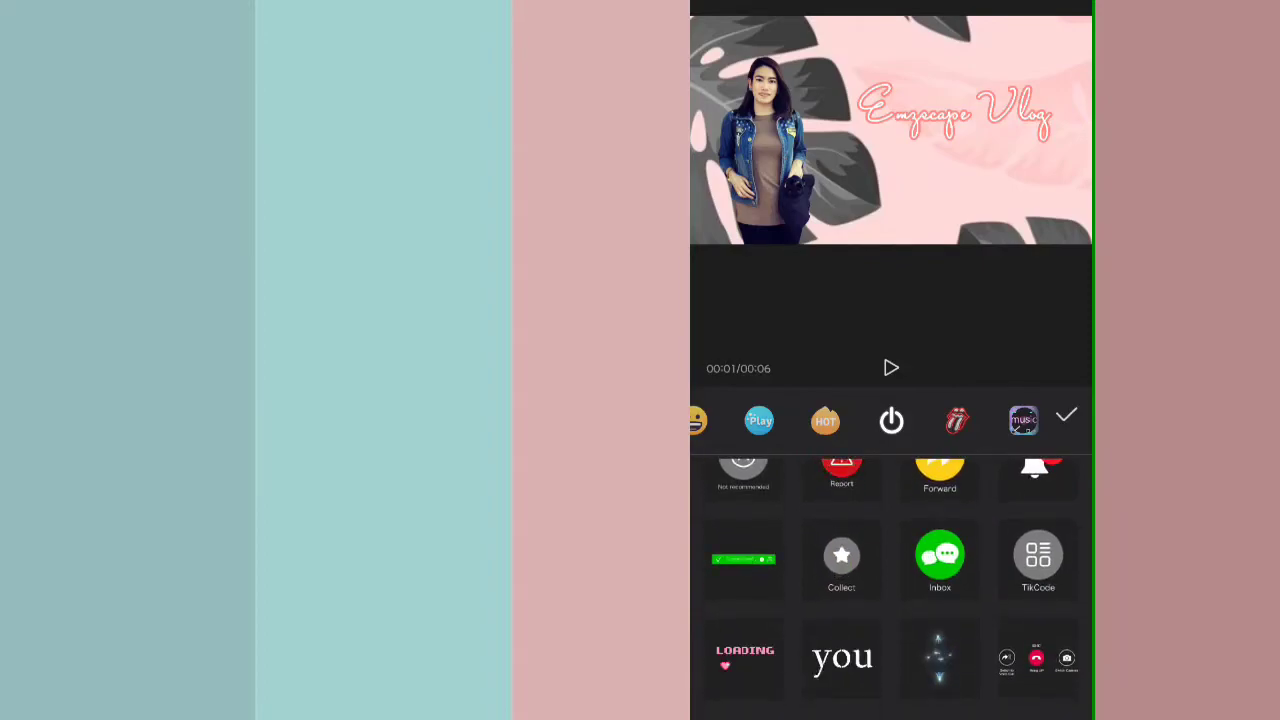
scroll(976, 590, "down", 3)
scroll(890, 580, "down", 1)
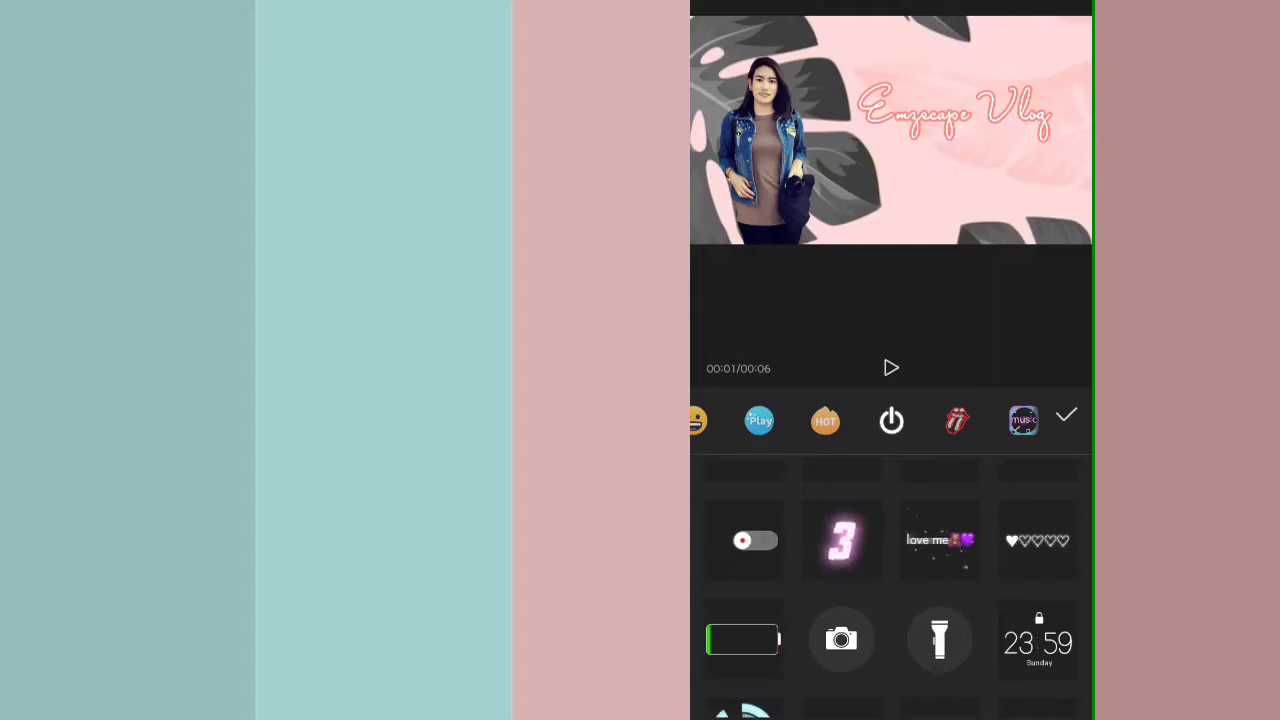
left_click(1038, 540)
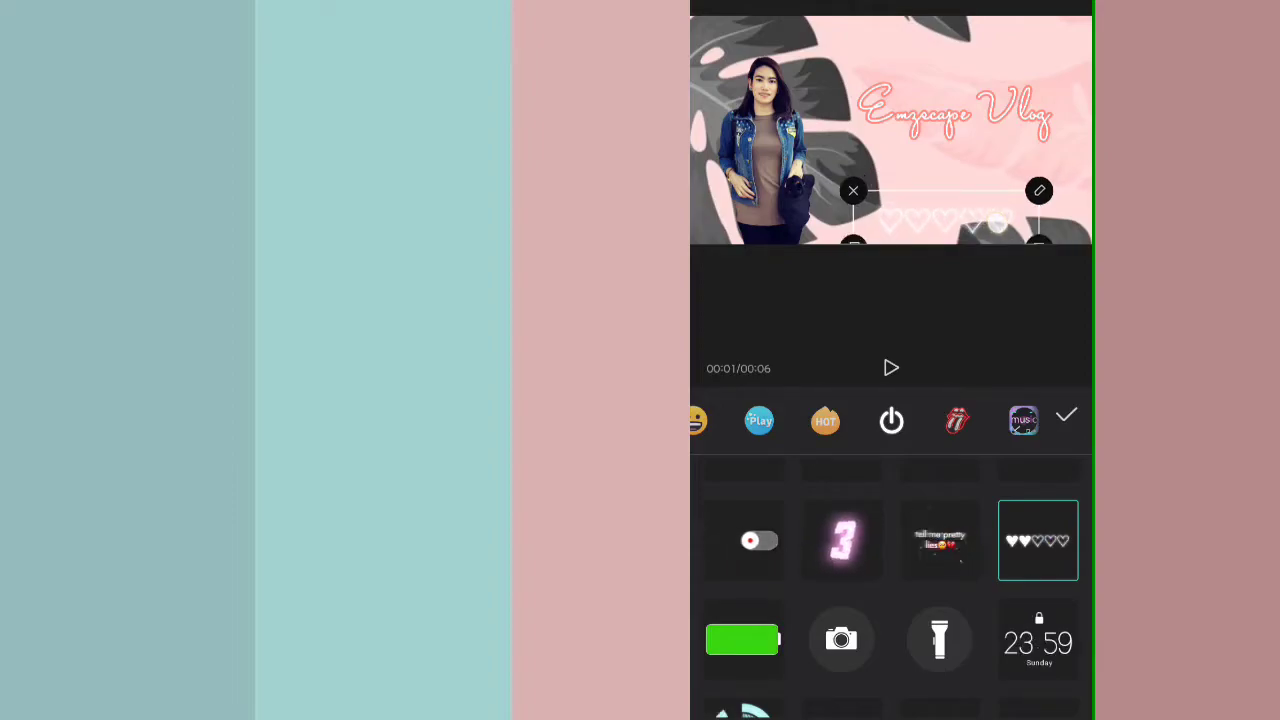
left_click(1065, 416)
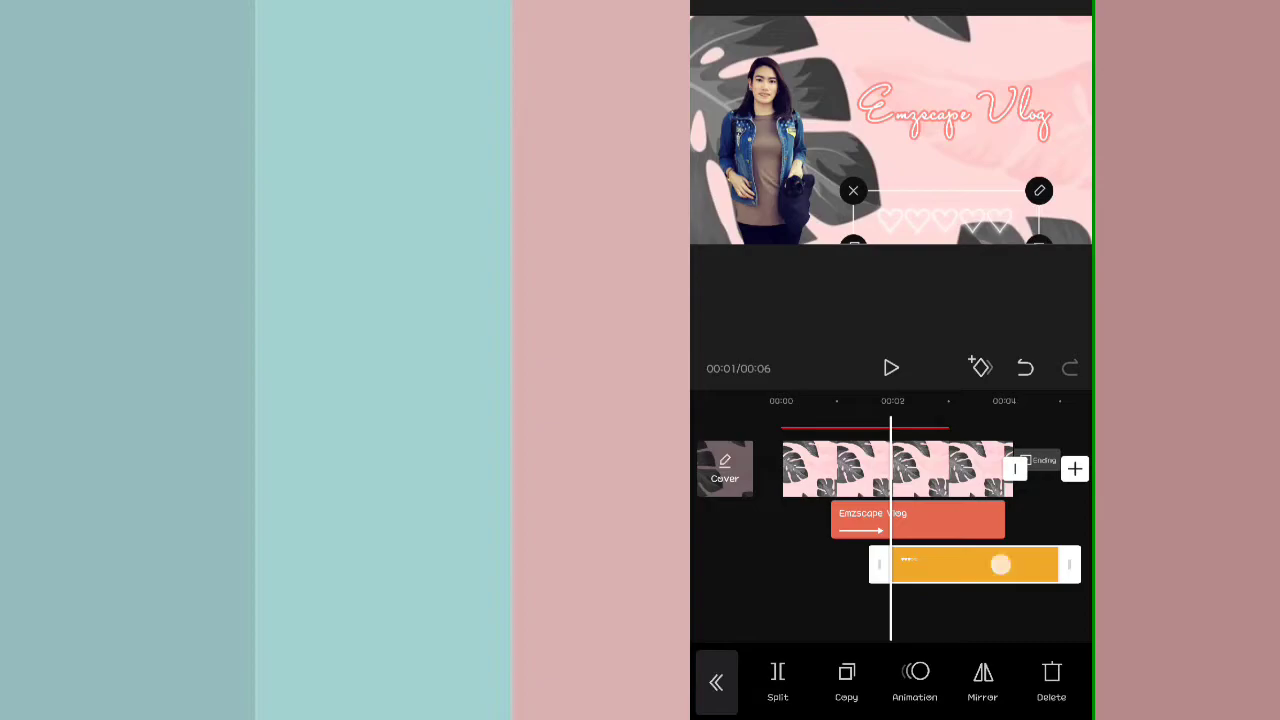
Move the hearts sticker clip so it starts together with the Emzscape Vlog title clip.
left_click_drag(1000, 565, 946, 562)
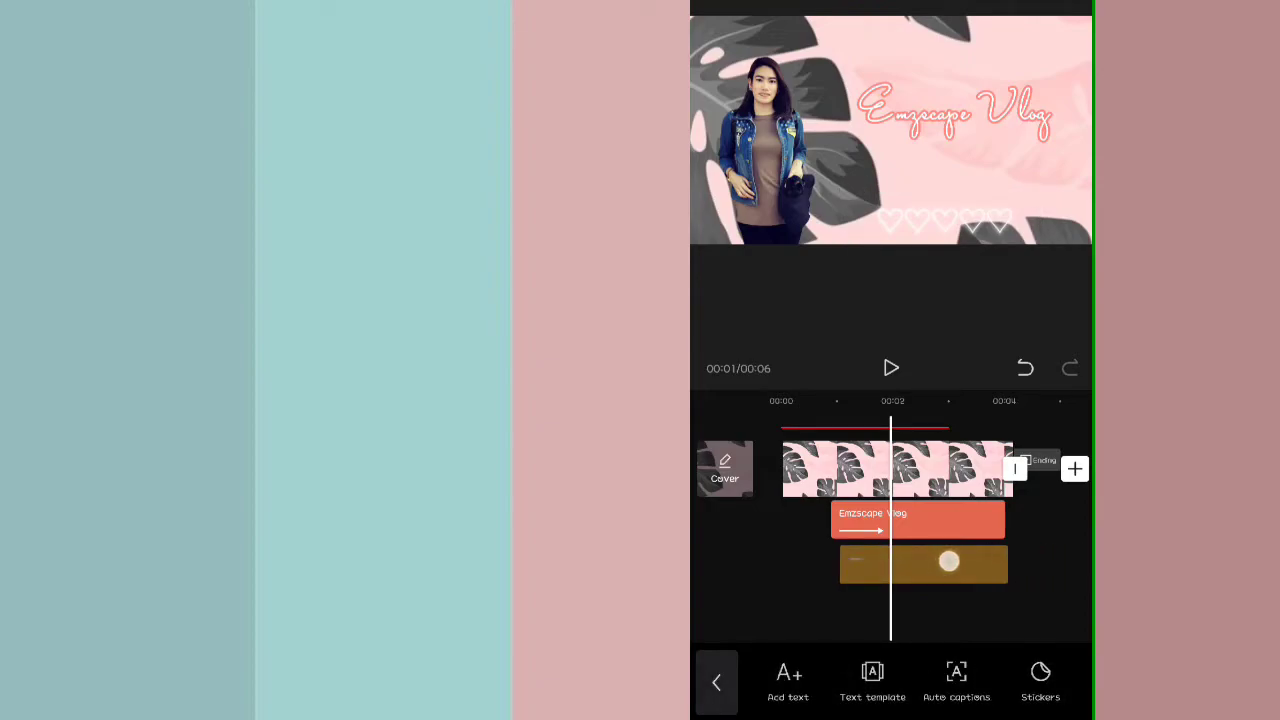
left_click_drag(944, 563, 946, 562)
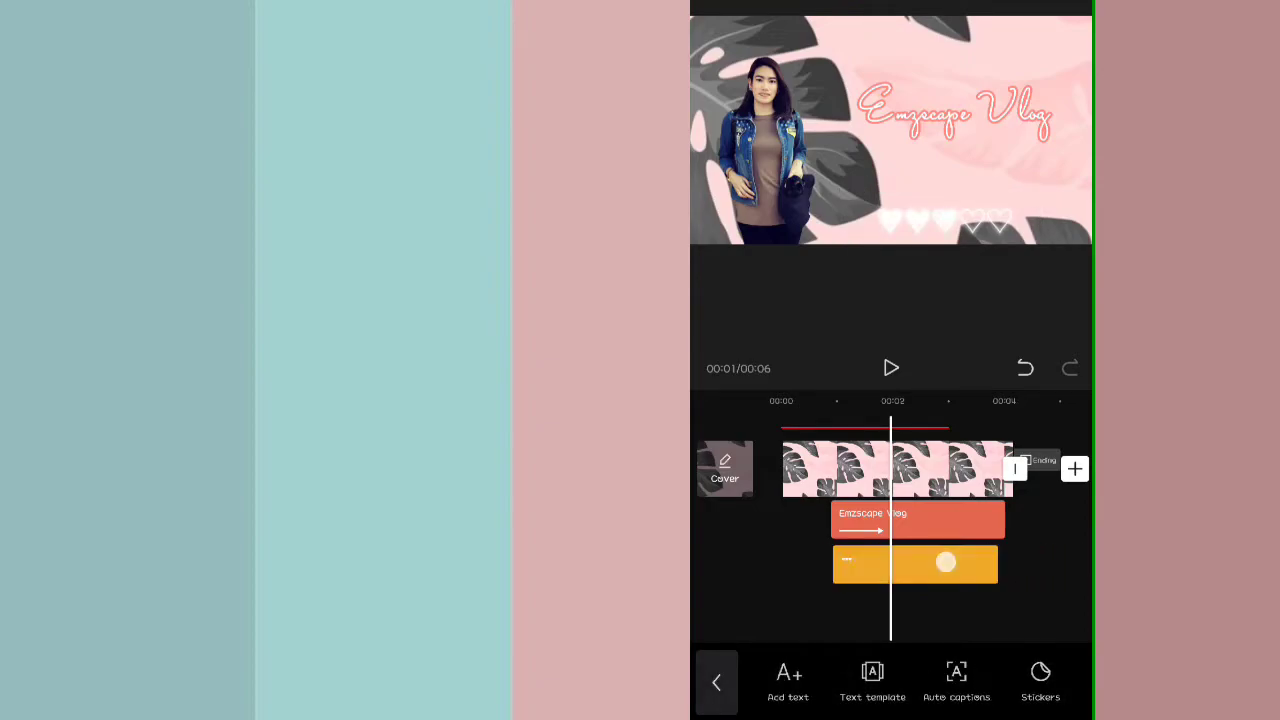
left_click_drag(1023, 594, 1007, 594)
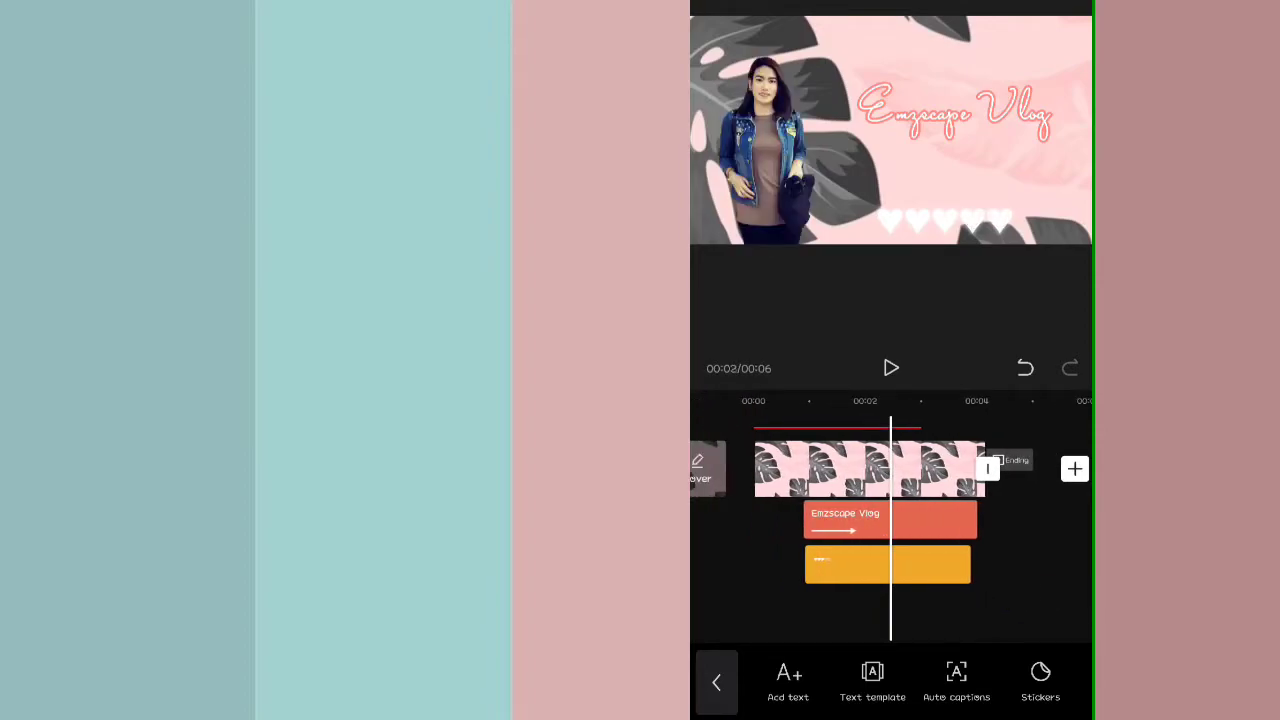
left_click(934, 520)
left_click(716, 682)
left_click(946, 523)
left_click(997, 523)
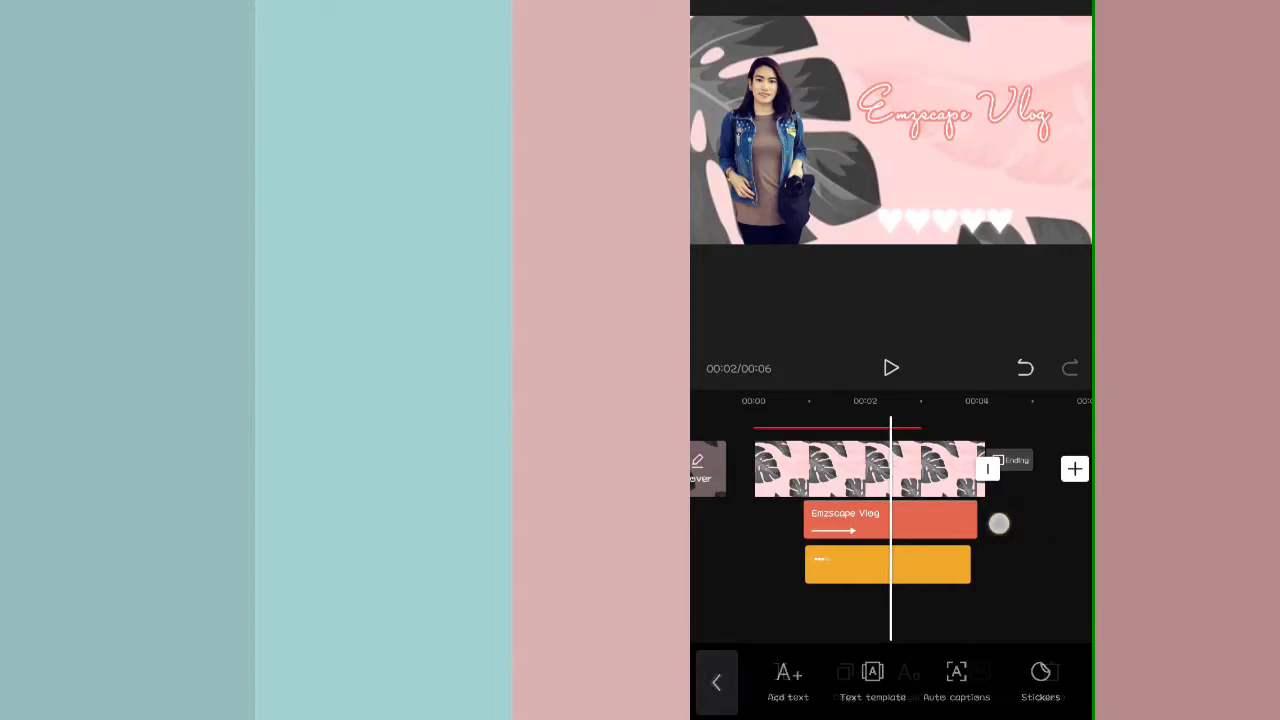
left_click(934, 565)
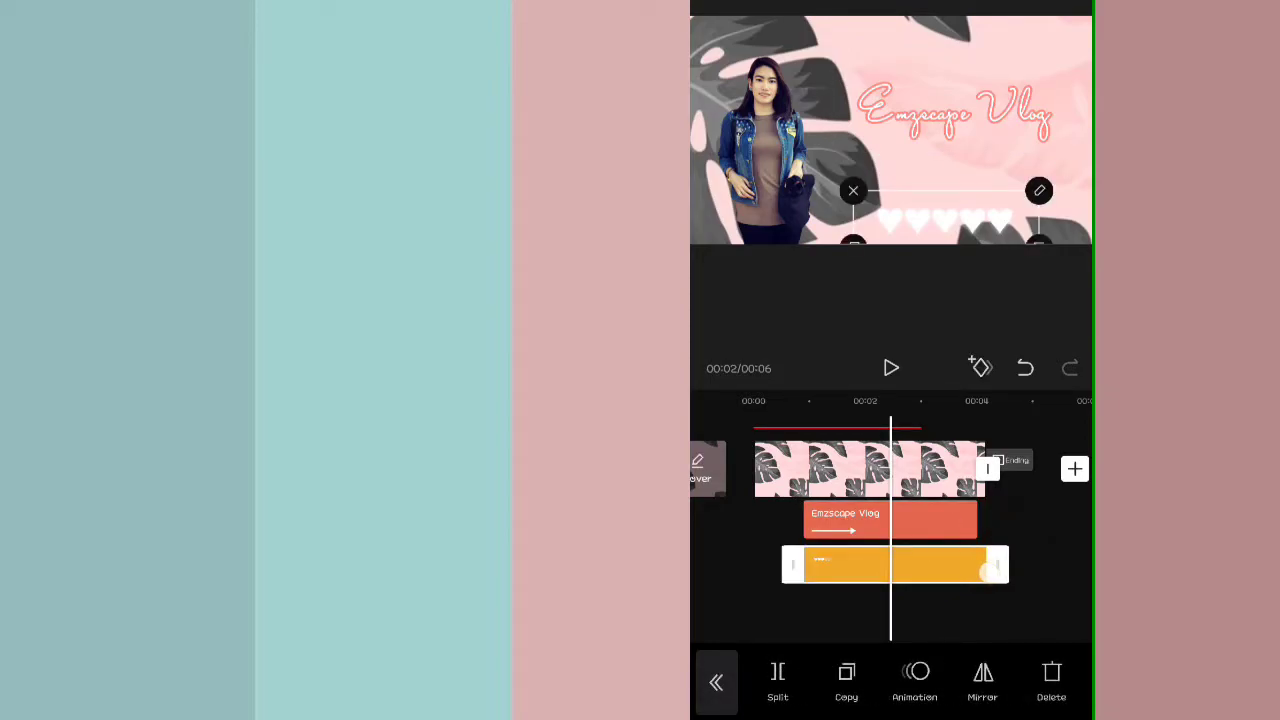
Check the clip ends at the 4-second mark and return the playhead to 00:01.
left_click_drag(985, 600, 890, 600)
left_click(1000, 588)
left_click(795, 520)
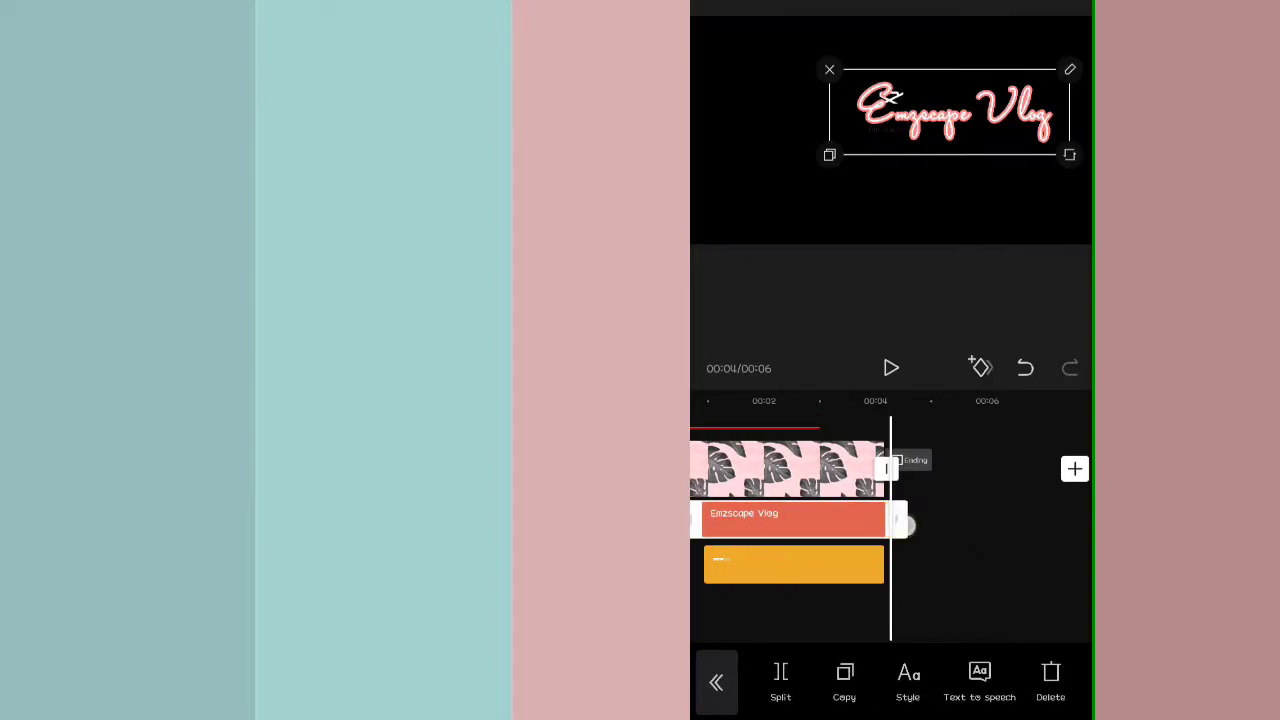
left_click(971, 586)
mouse_move(971, 590)
left_mouse_down()
mouse_move(1040, 617)
mouse_move(966, 620)
left_mouse_up()
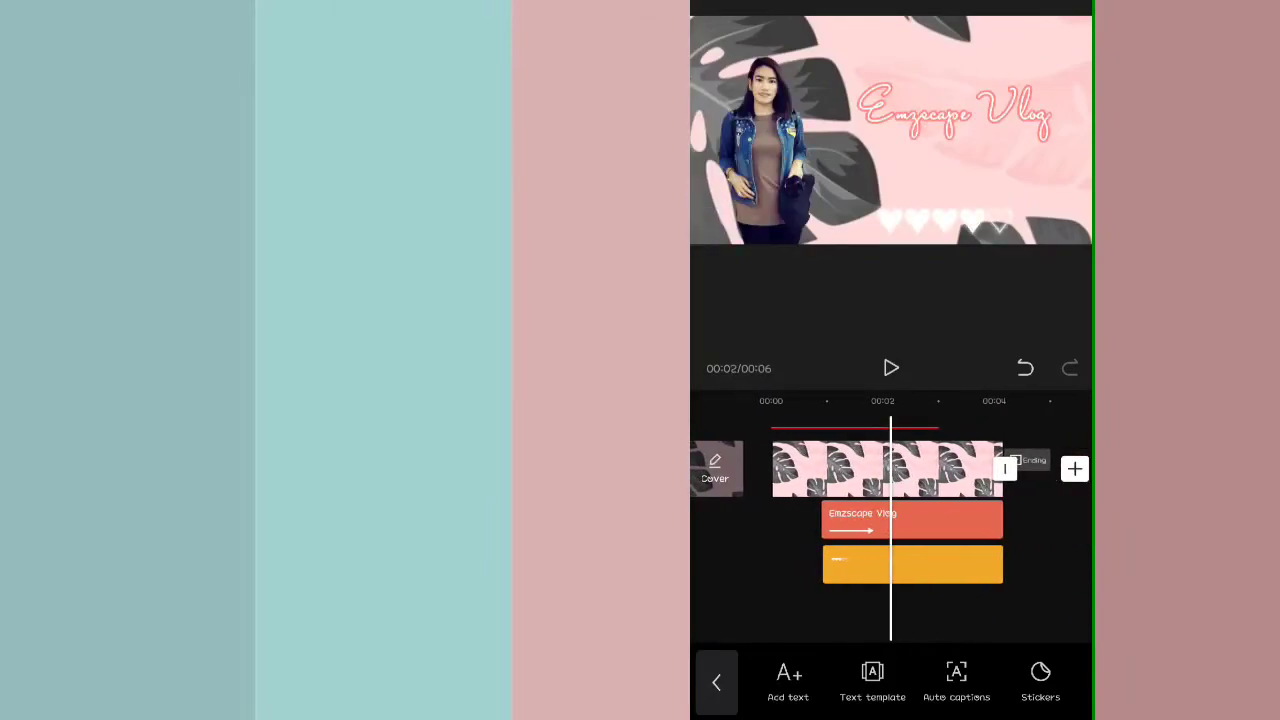
left_click_drag(941, 621, 969, 620)
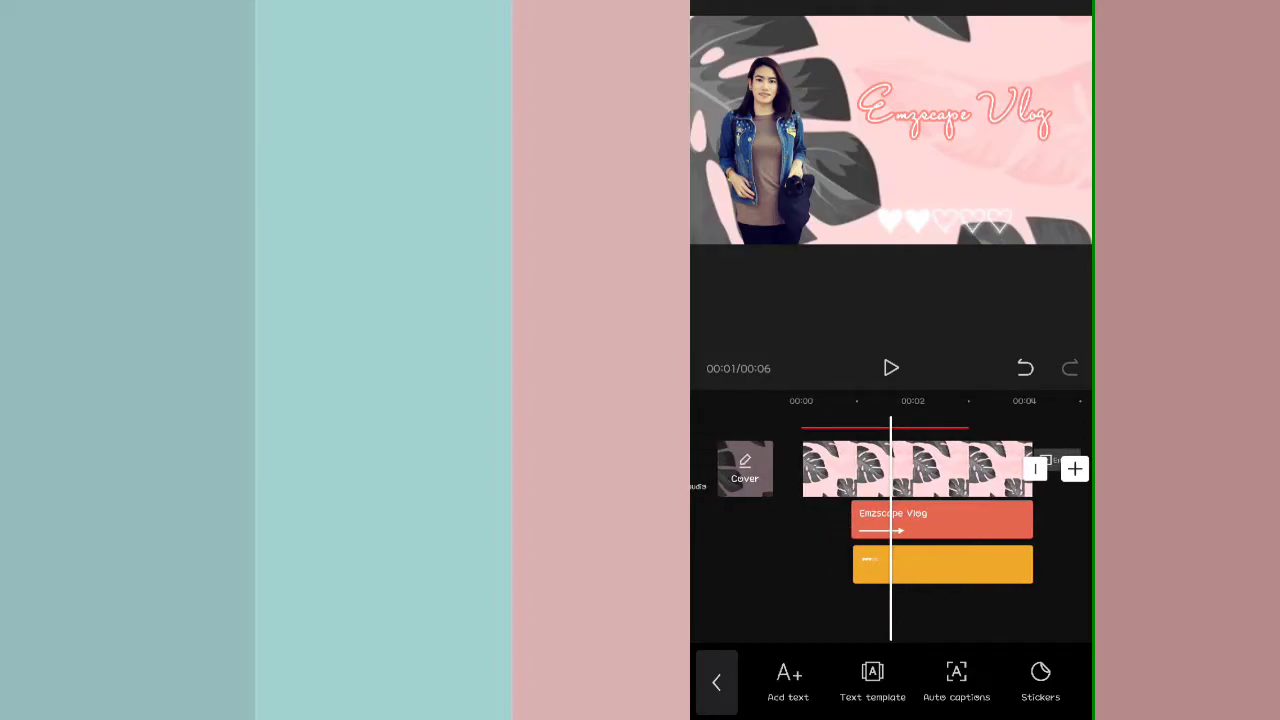
Go back to the main editing tools and open the Overlay tools.
left_click(716, 681)
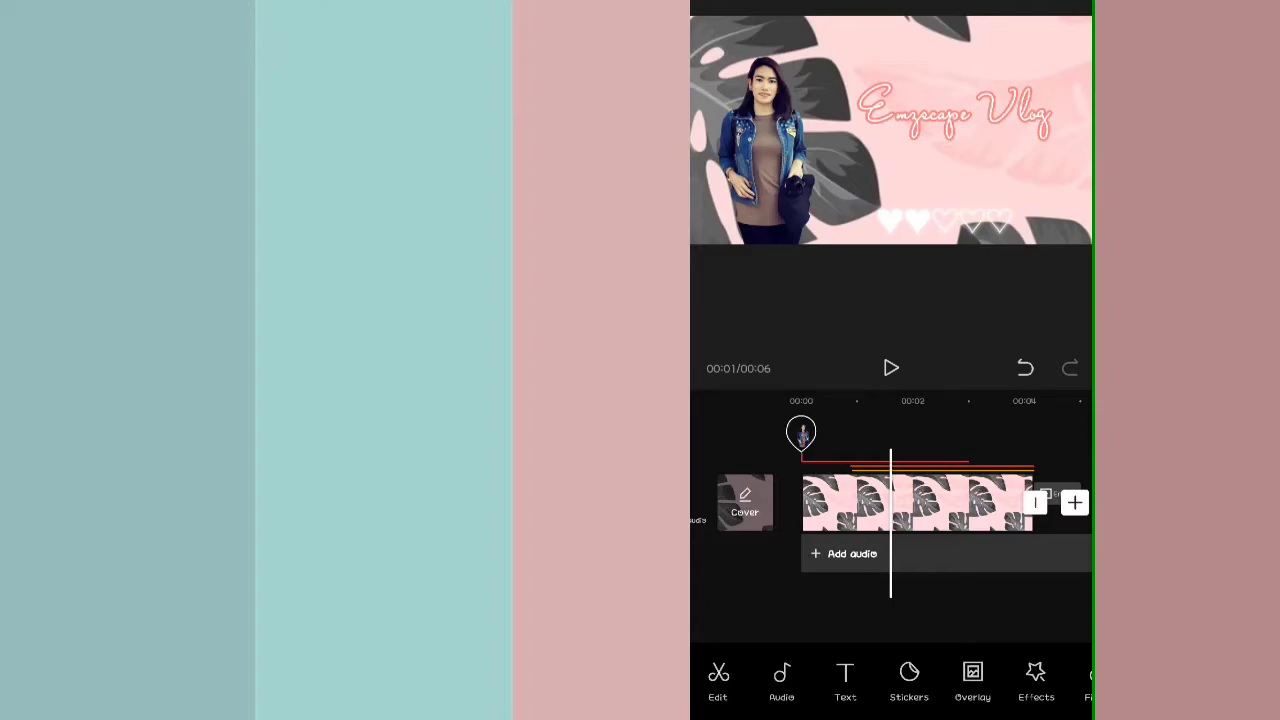
mouse_move(990, 700)
left_mouse_down()
mouse_move(930, 703)
mouse_move(1030, 697)
left_mouse_up()
left_click_drag(1021, 684, 963, 686)
left_click(914, 677)
Add the green-screen SUBSCRIBED video from Videos as an overlay clip.
left_click(890, 680)
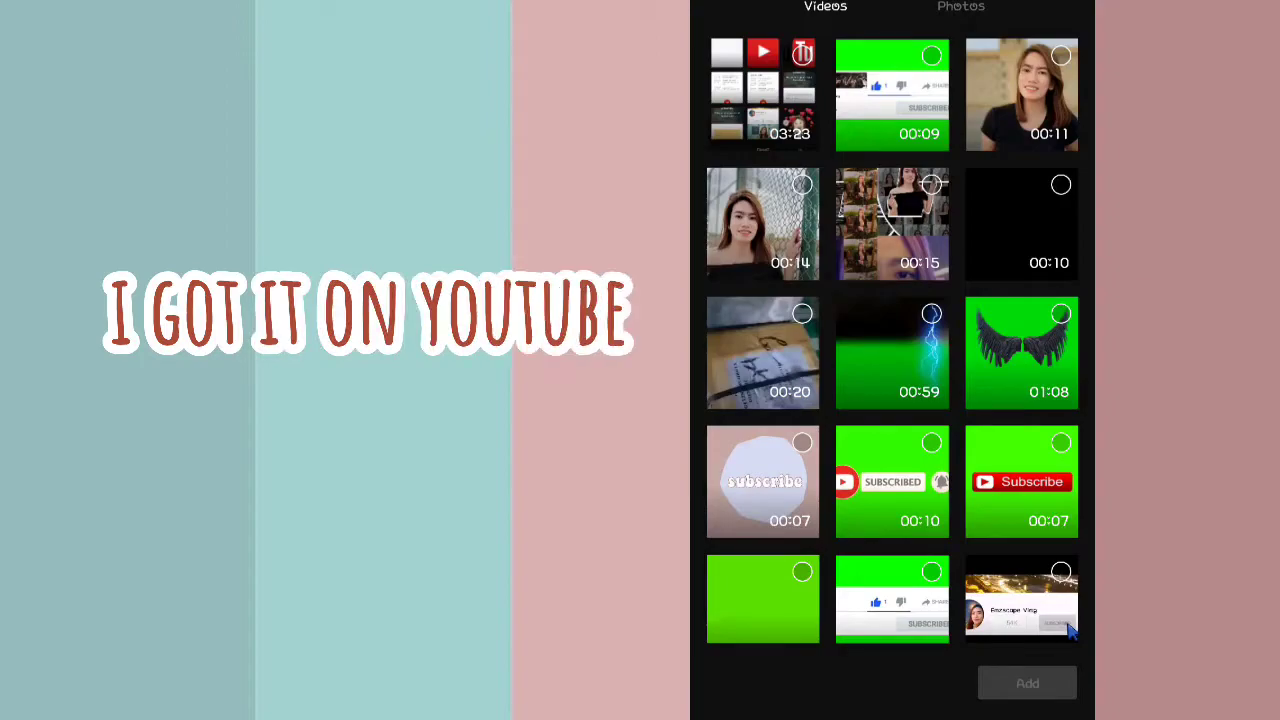
left_click(892, 480)
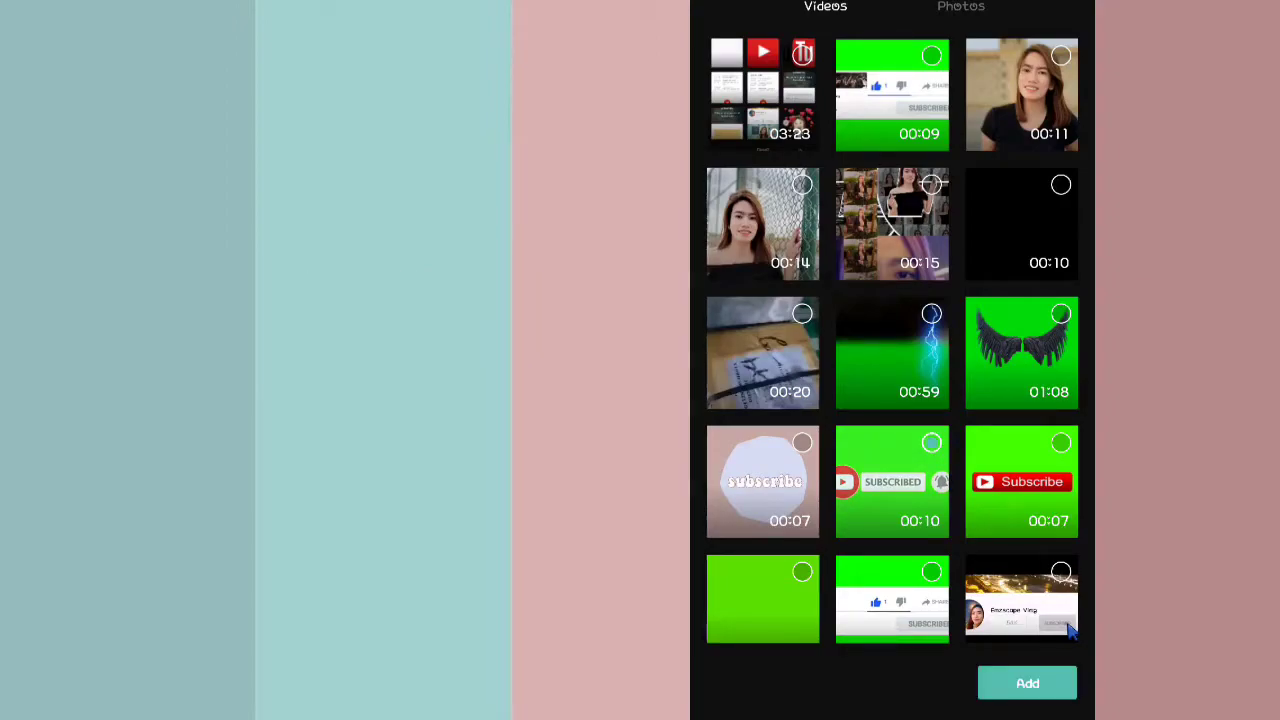
left_click(1027, 683)
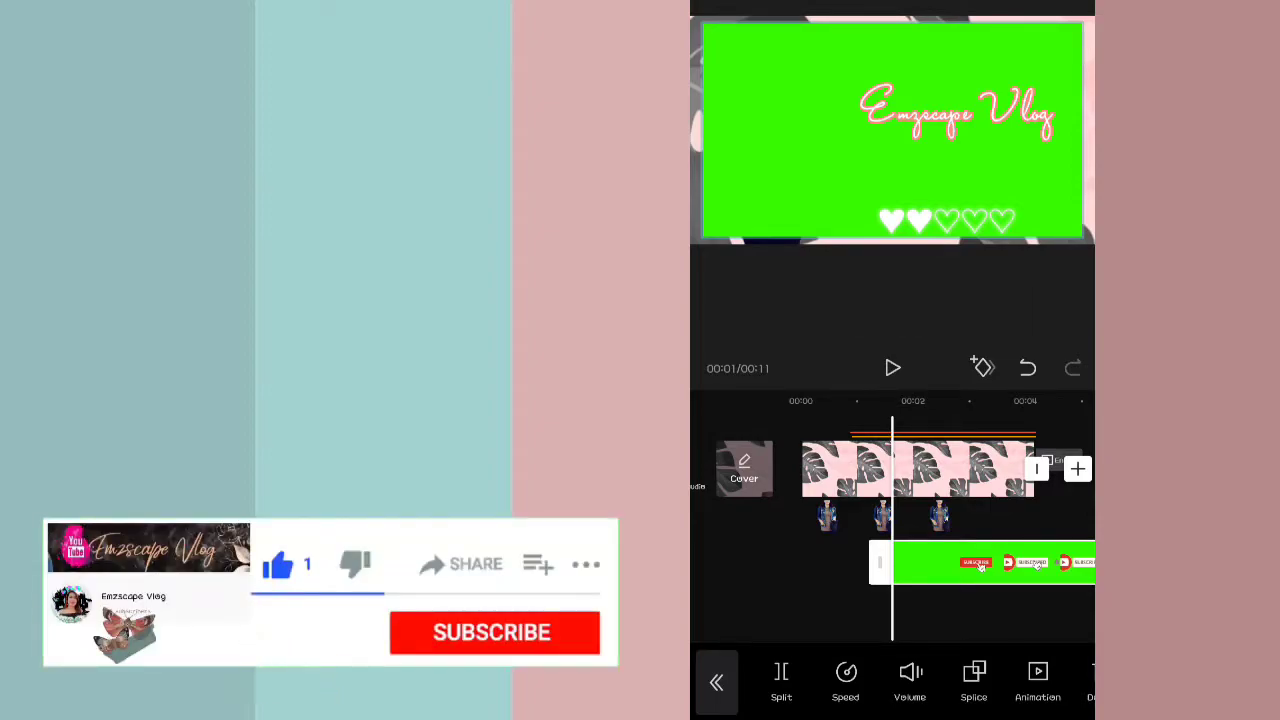
Crop the top off the green subscribe overlay, leaving a narrow band across the upper frame.
left_click_drag(1015, 703, 912, 703)
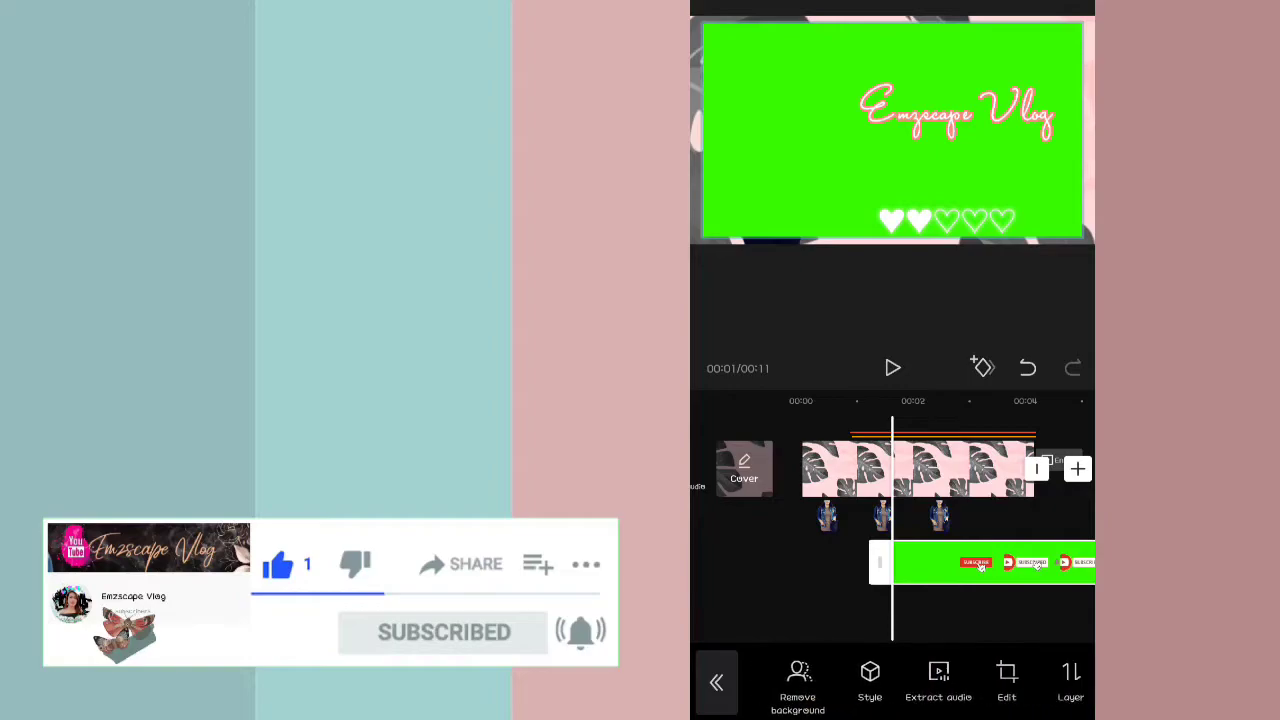
left_click(986, 675)
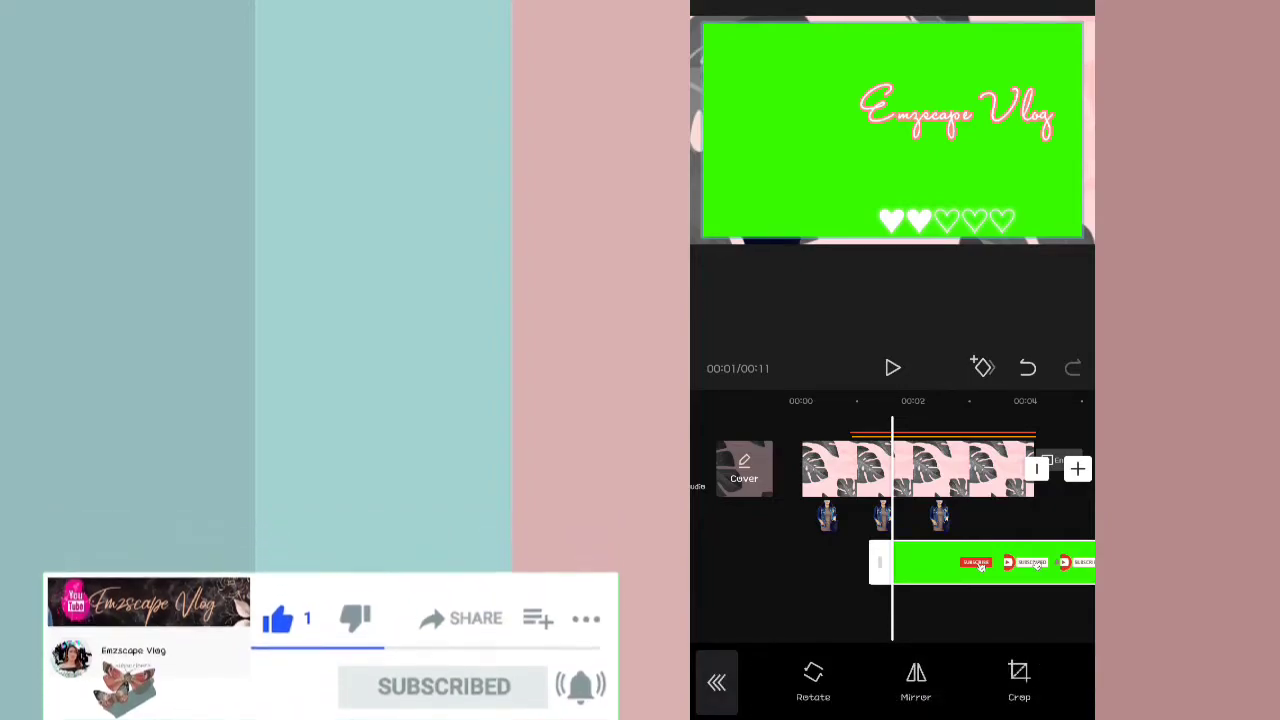
left_click(1020, 680)
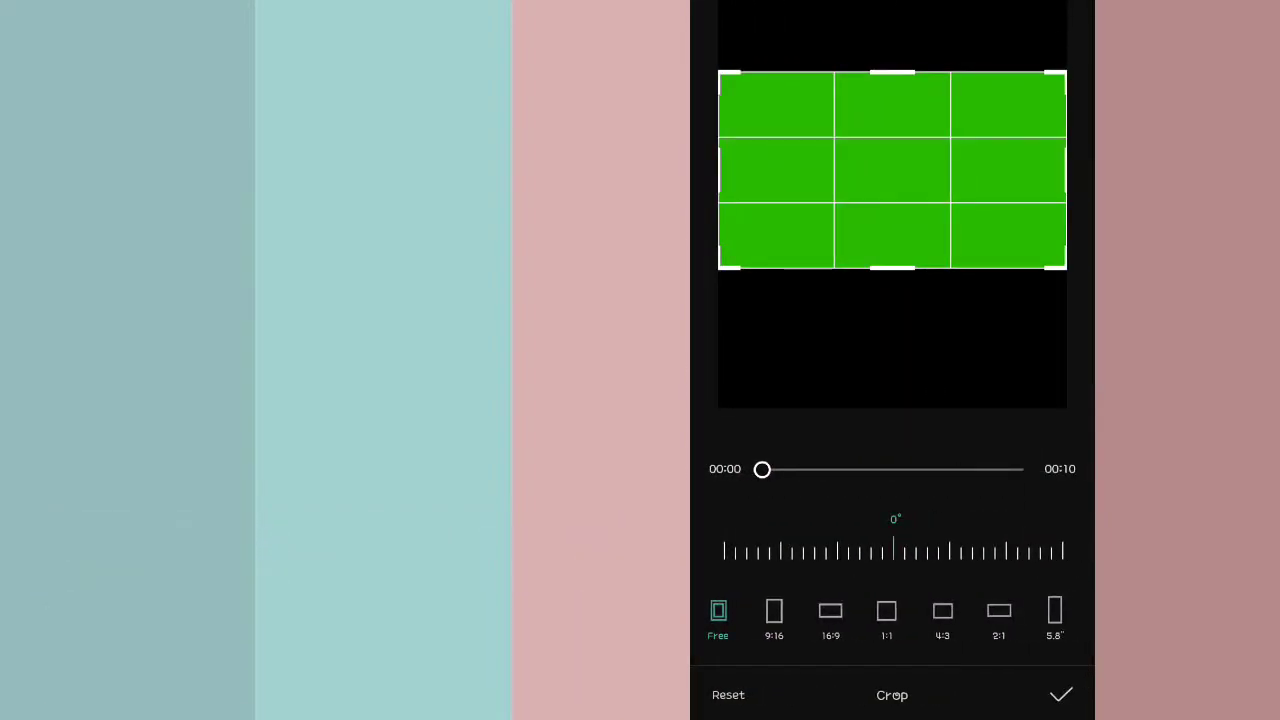
left_click_drag(903, 78, 908, 177)
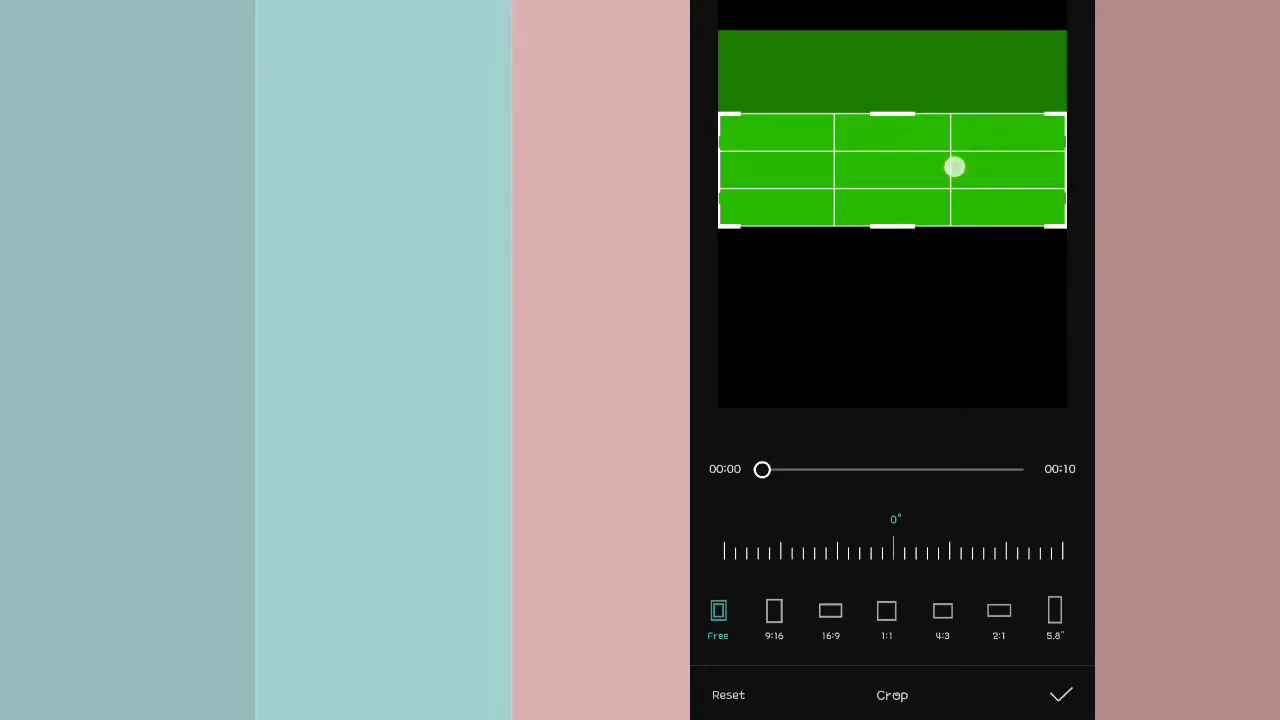
left_click_drag(945, 66, 945, 106)
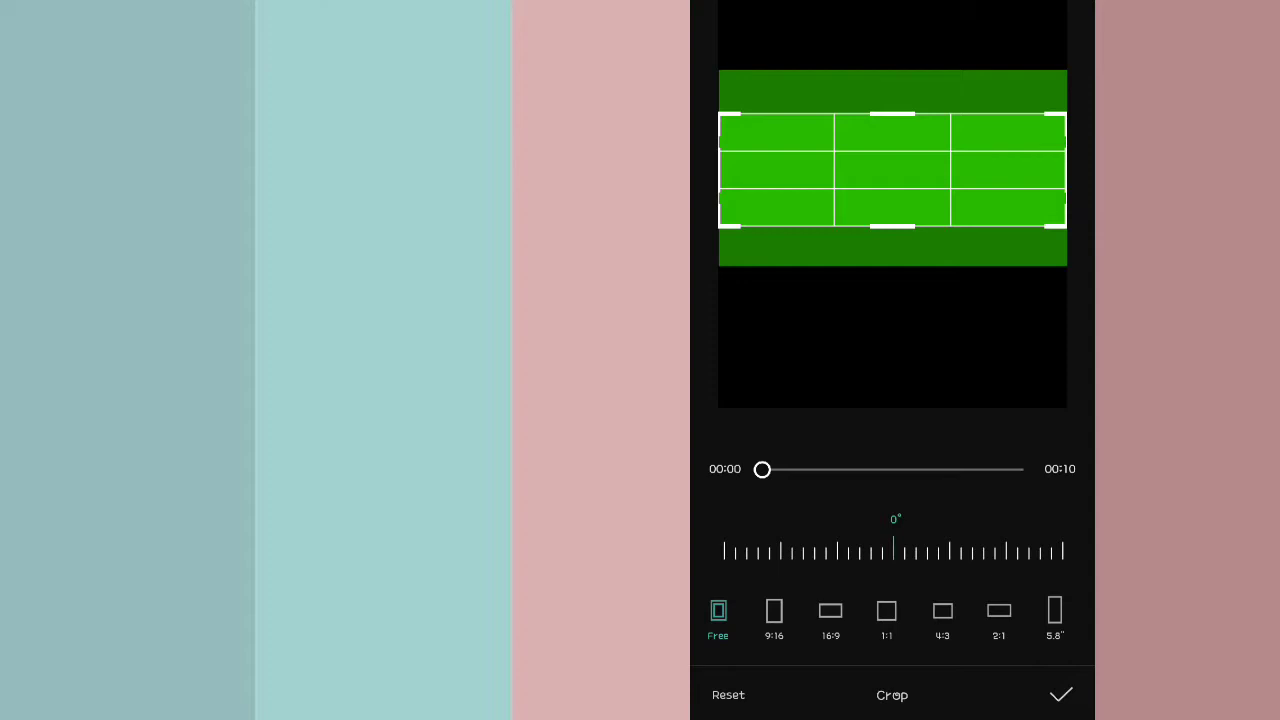
left_click(1063, 694)
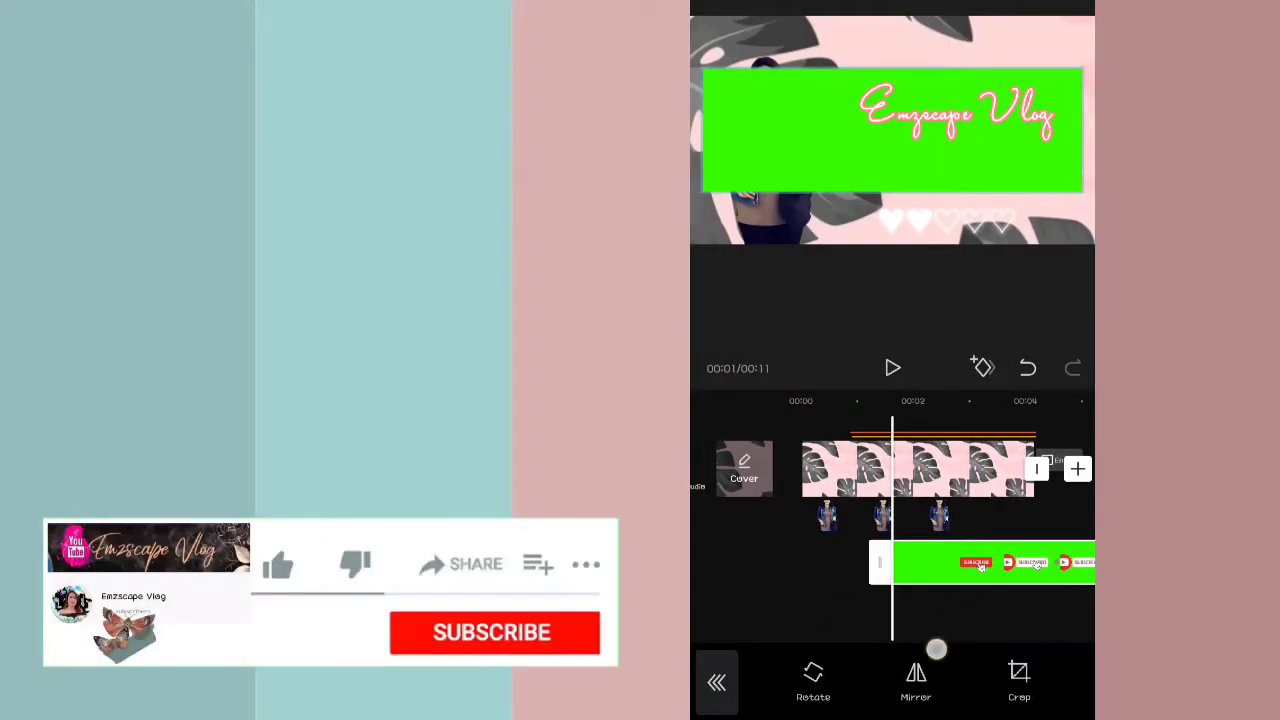
mouse_move(1000, 580)
left_mouse_down()
mouse_move(943, 580)
mouse_move(922, 610)
mouse_move(1043, 586)
mouse_move(1020, 586)
mouse_move(968, 595)
mouse_move(1037, 600)
mouse_move(997, 611)
mouse_move(989, 593)
mouse_move(1057, 600)
mouse_move(957, 607)
left_mouse_up()
Split off and delete the end of the green overlay clip.
left_click(955, 606)
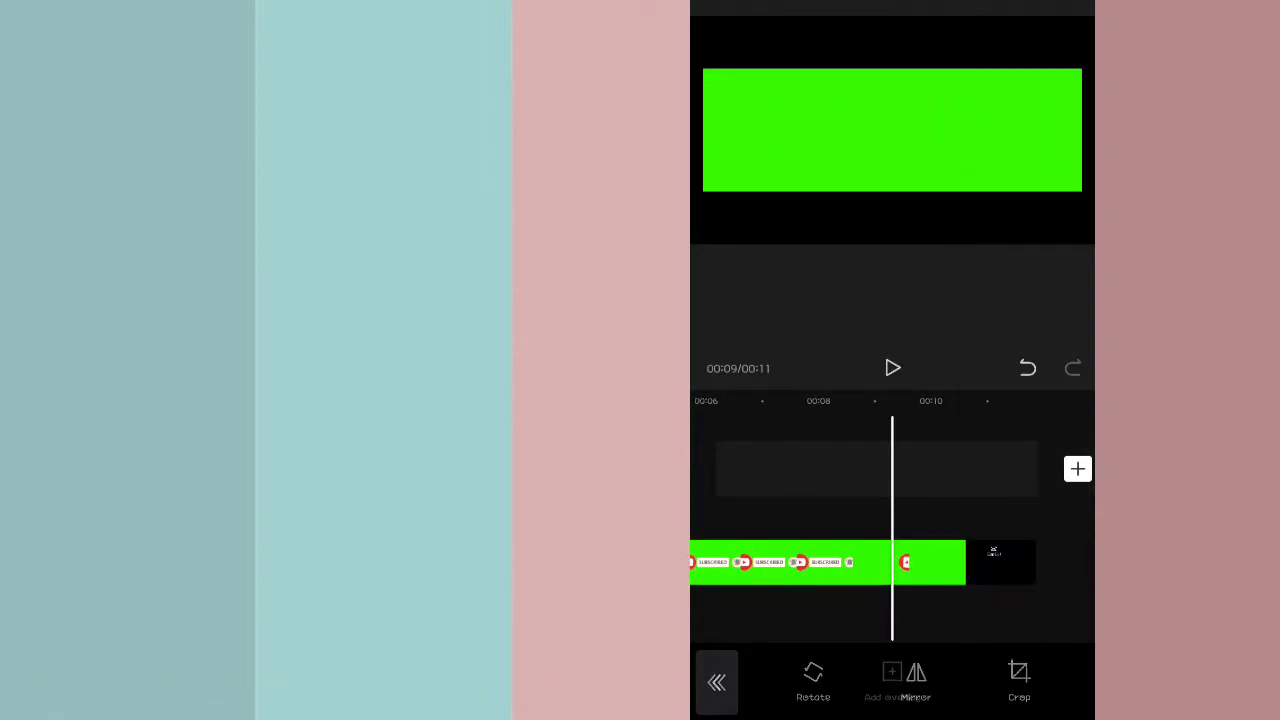
left_click(907, 563)
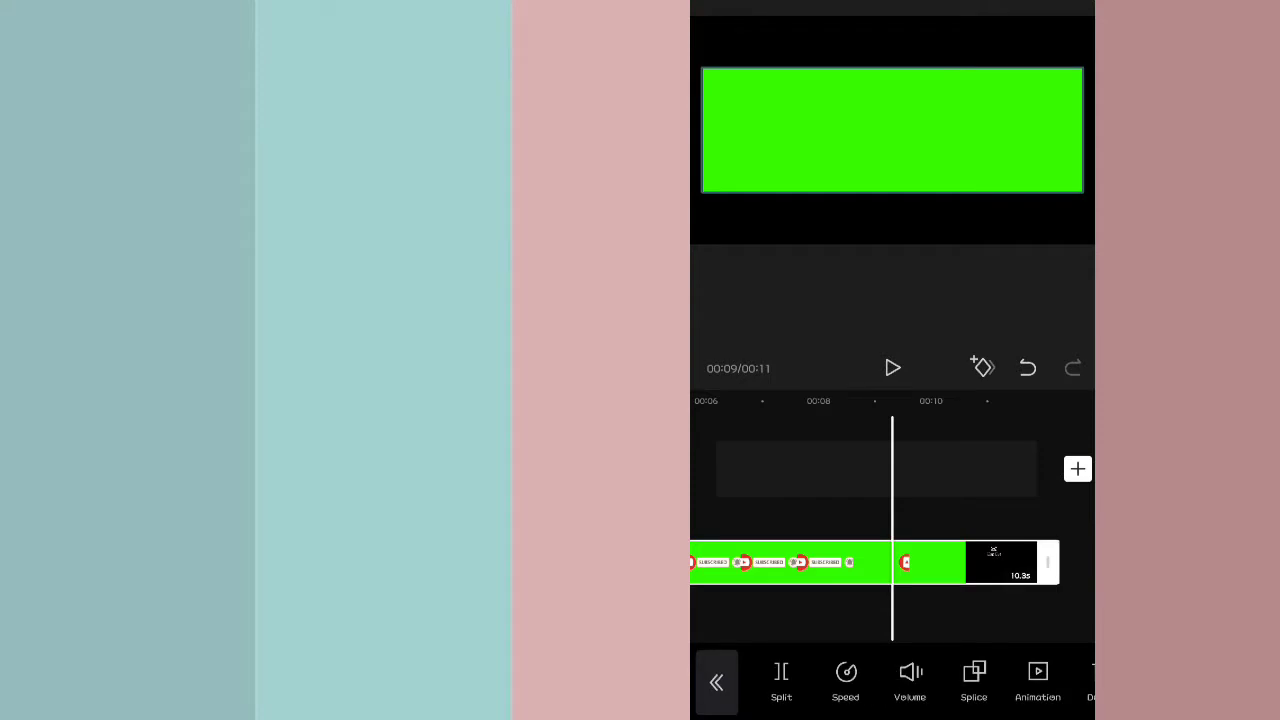
left_click(781, 680)
left_click_drag(1040, 680, 800, 680)
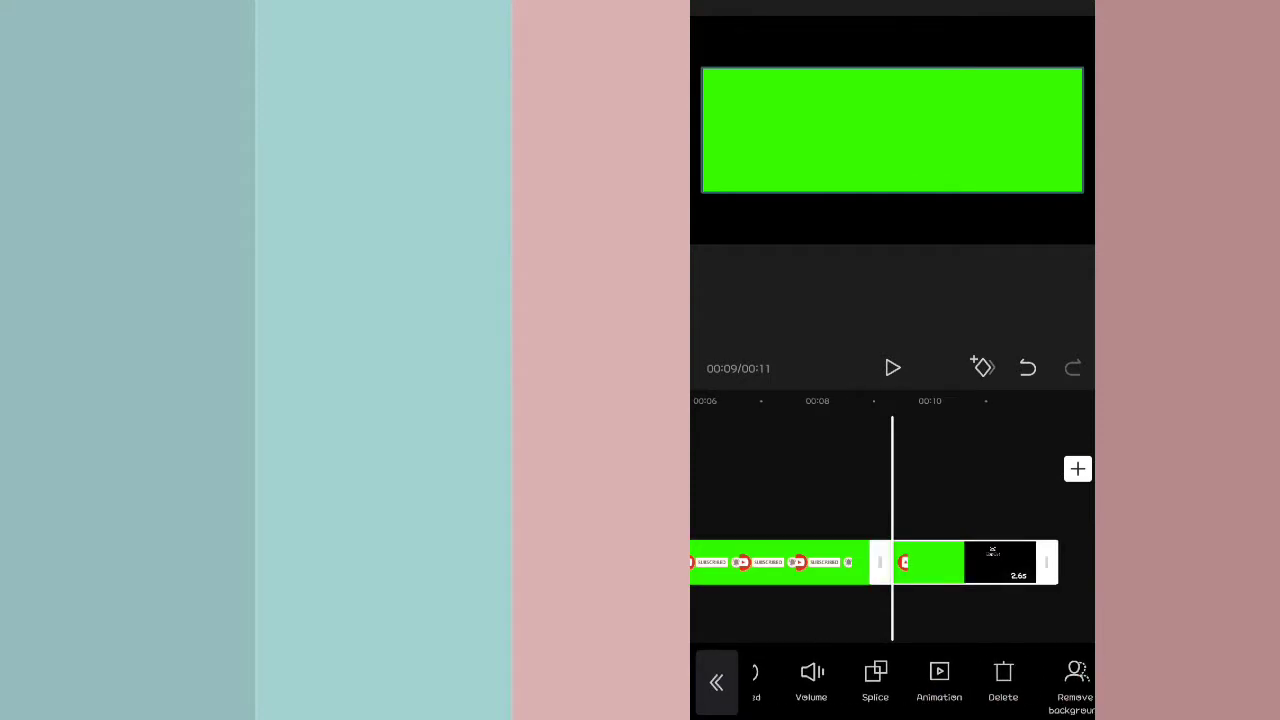
left_click(1003, 678)
mouse_move(720, 625)
left_mouse_down()
mouse_move(999, 634)
mouse_move(948, 643)
left_mouse_up()
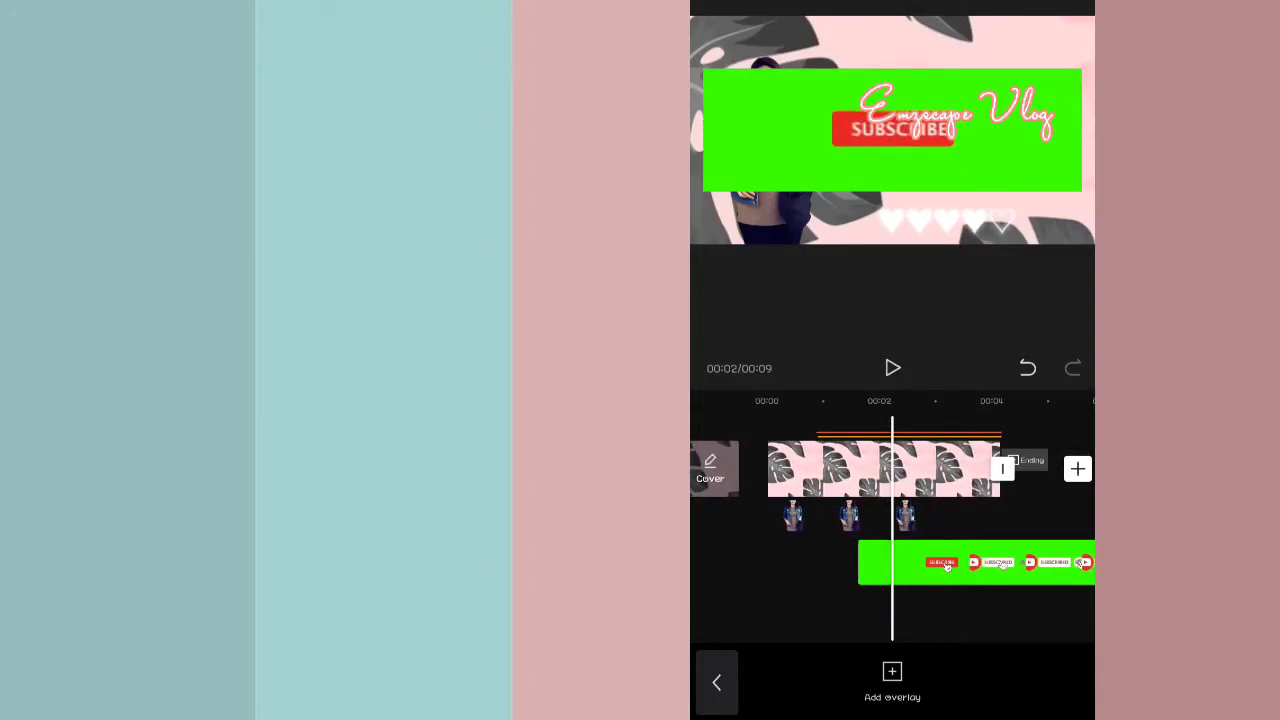
Delete the overlay's first 0.6s piece and move the overlay to start earlier.
left_click(897, 565)
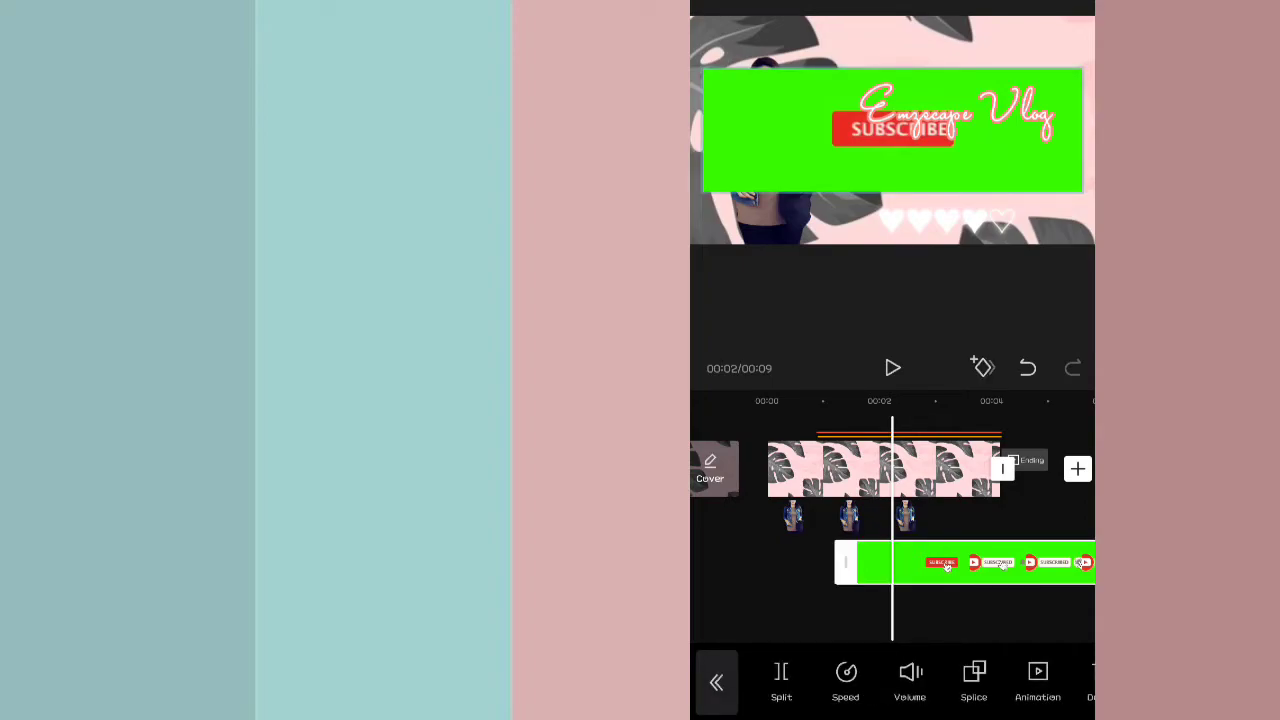
left_click(782, 682)
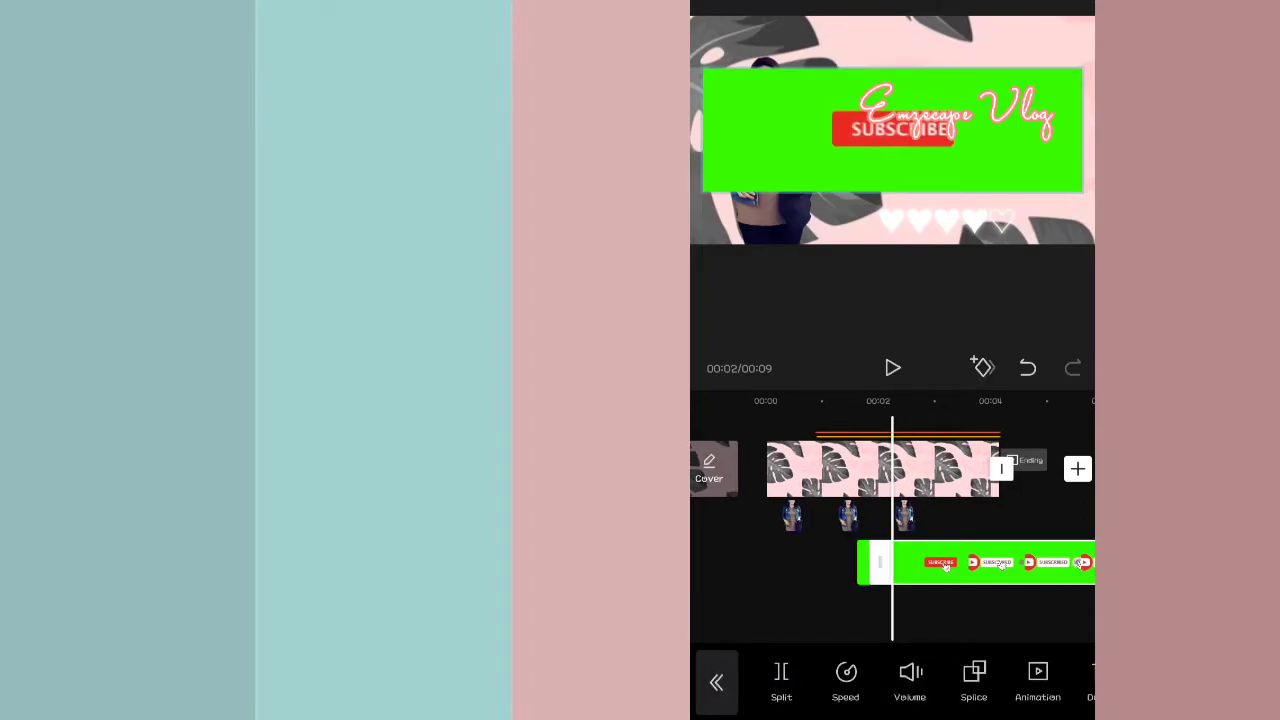
left_click_drag(934, 623, 938, 623)
left_click(875, 562)
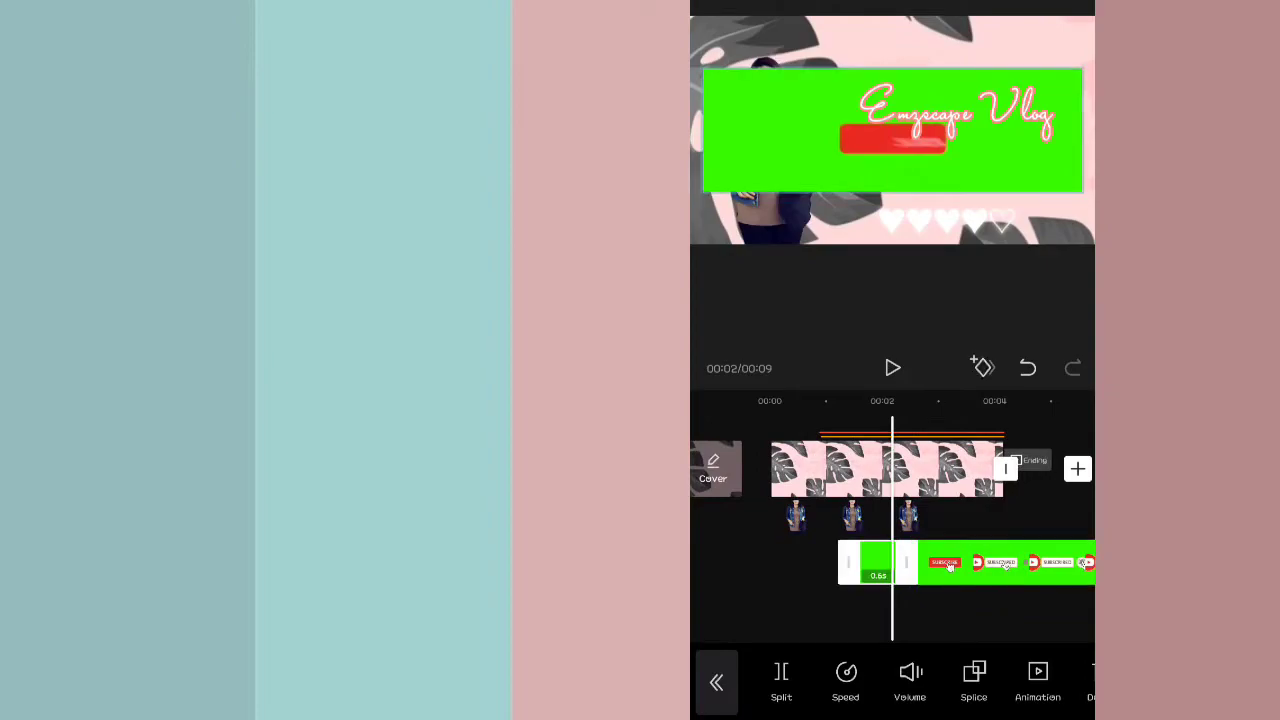
left_click_drag(980, 682, 900, 682)
left_click(1030, 682)
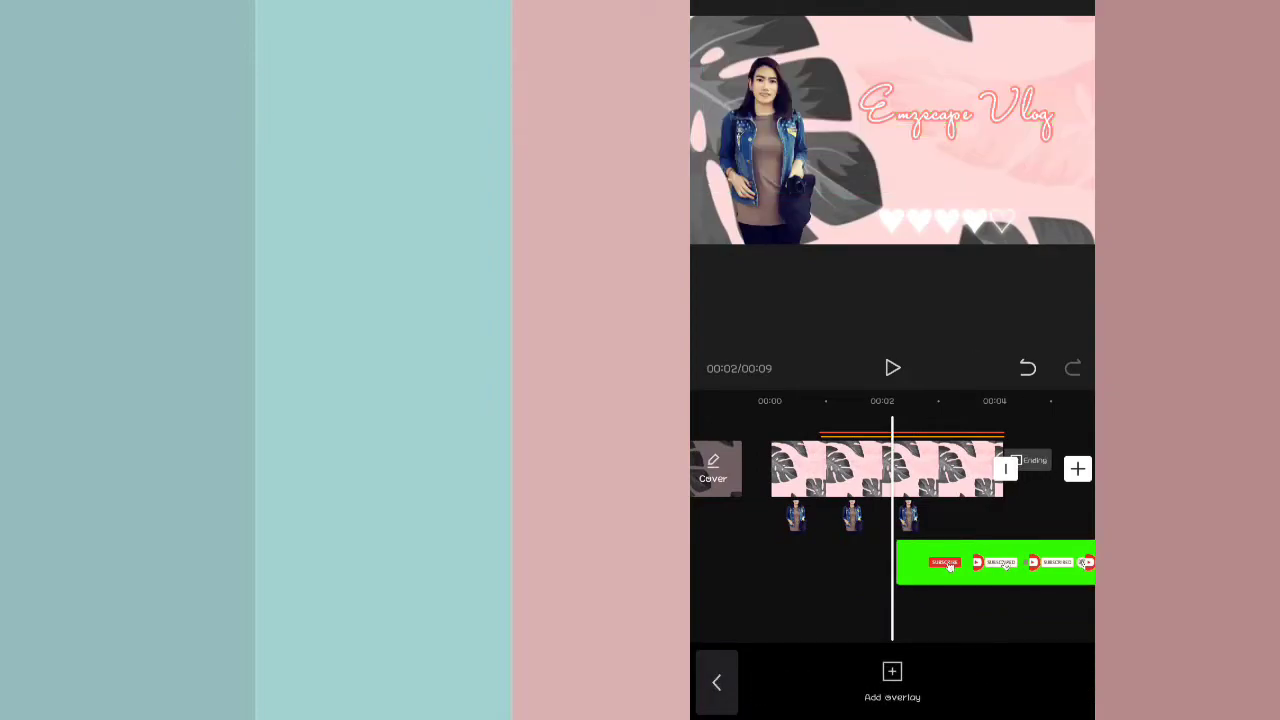
left_click_drag(1027, 572, 951, 577)
left_click_drag(1066, 640, 966, 640)
Select the green subscribe overlay and sample its green colour in Chroma key.
left_click(716, 682)
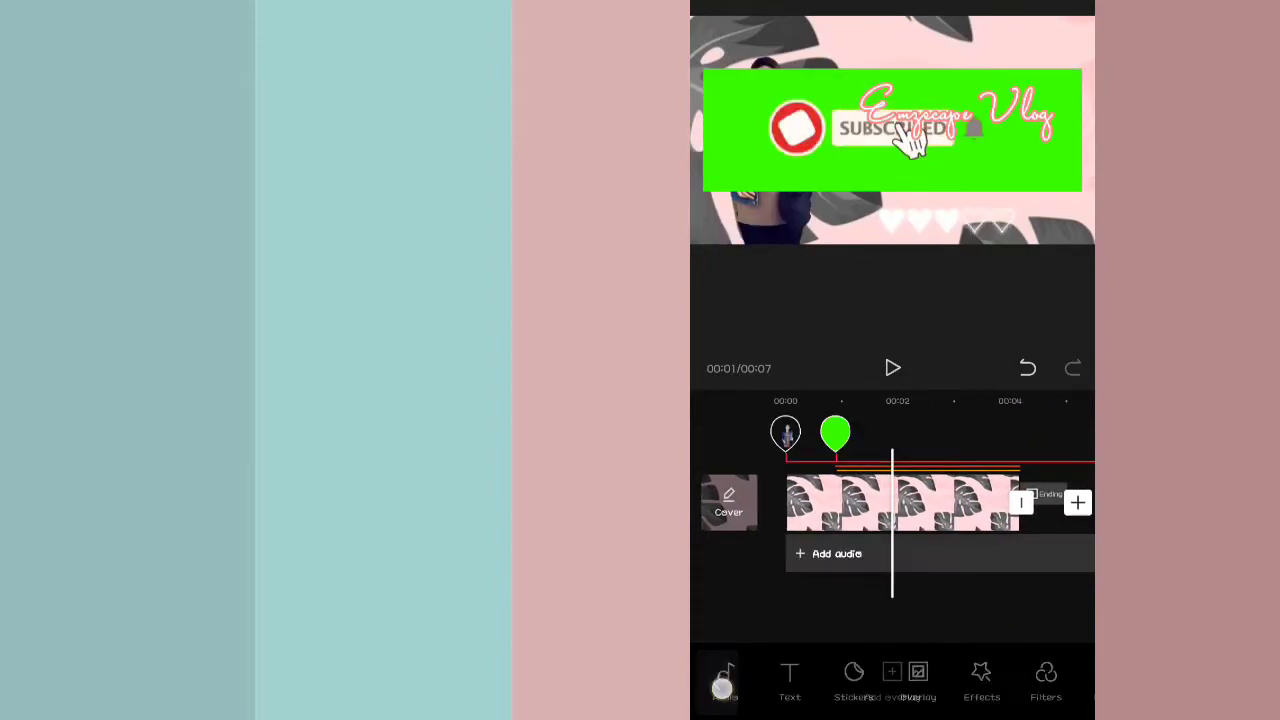
left_click(920, 680)
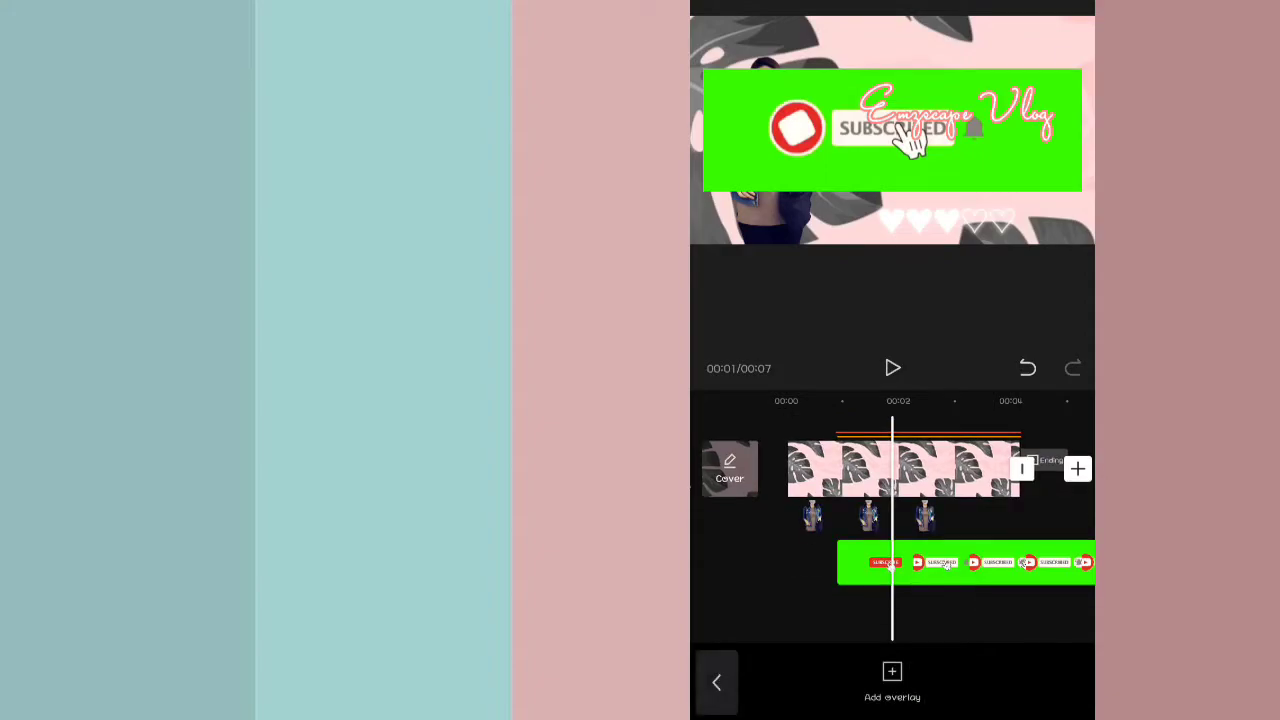
left_click(965, 562)
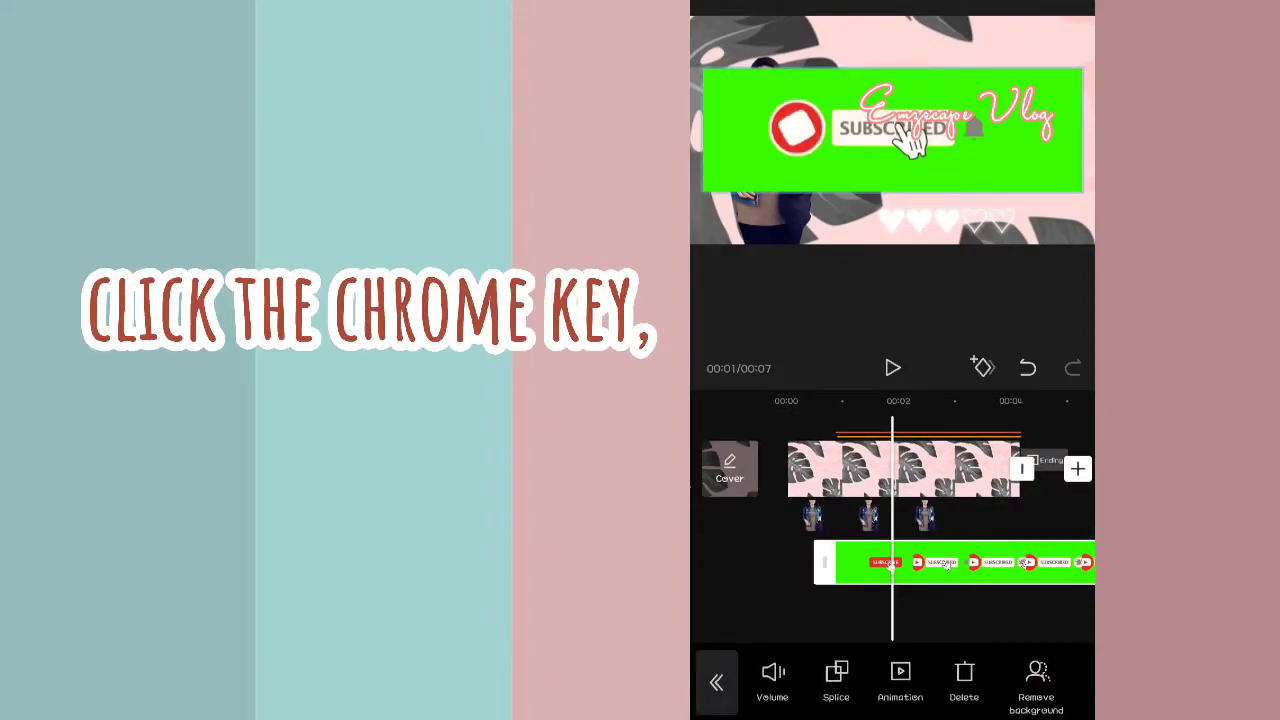
scroll(900, 680, "right", 3)
scroll(900, 680, "right", 3)
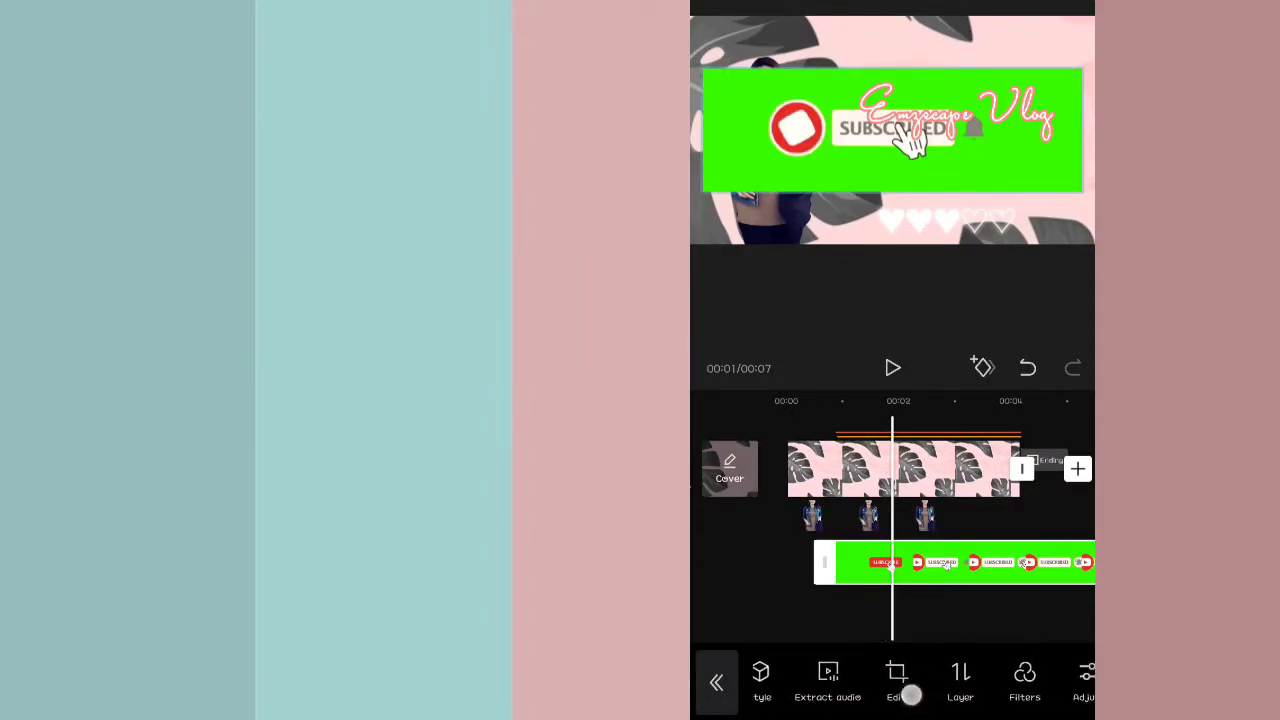
scroll(910, 695, "right", 3)
scroll(900, 680, "right", 3)
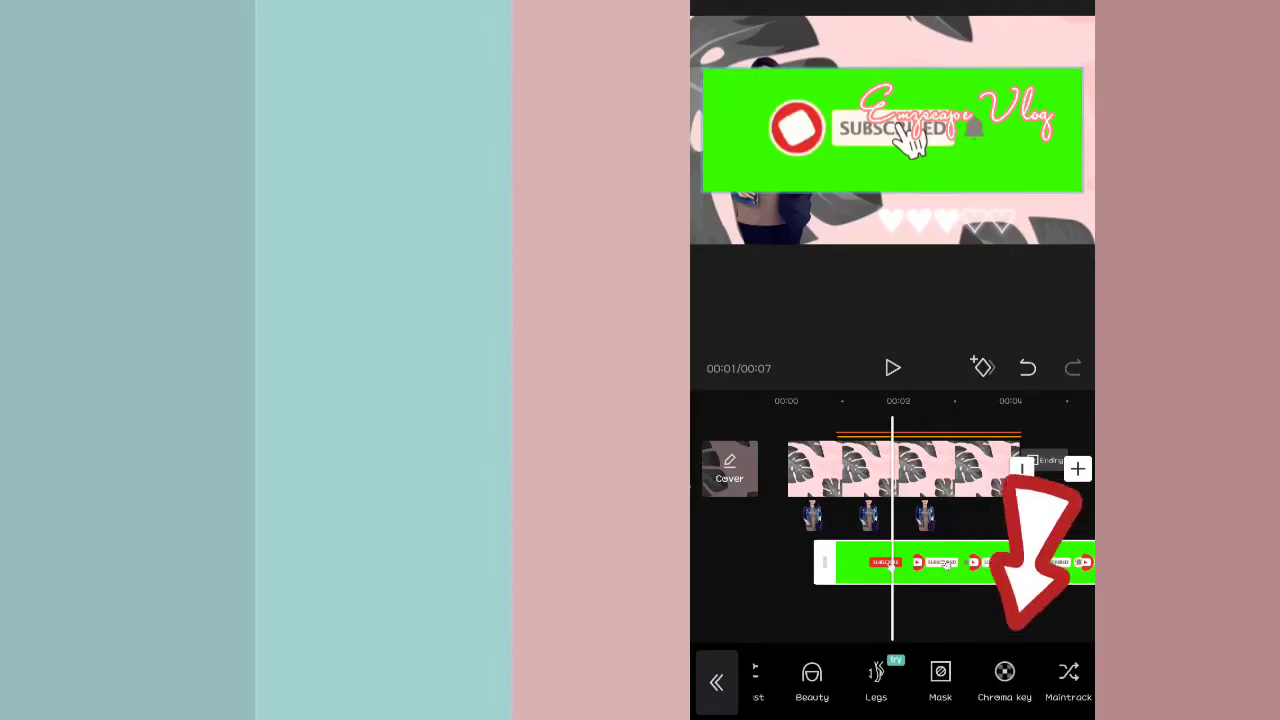
left_click(1020, 672)
left_click_drag(890, 130, 745, 105)
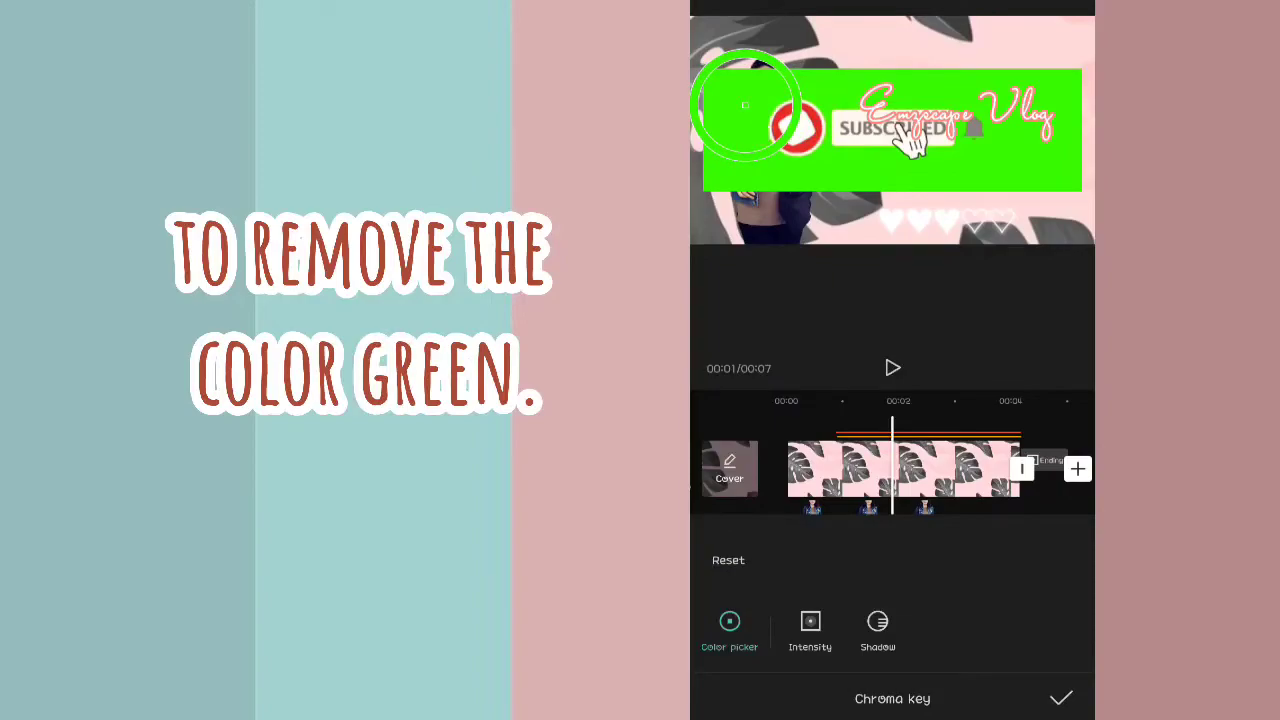
left_click(1060, 698)
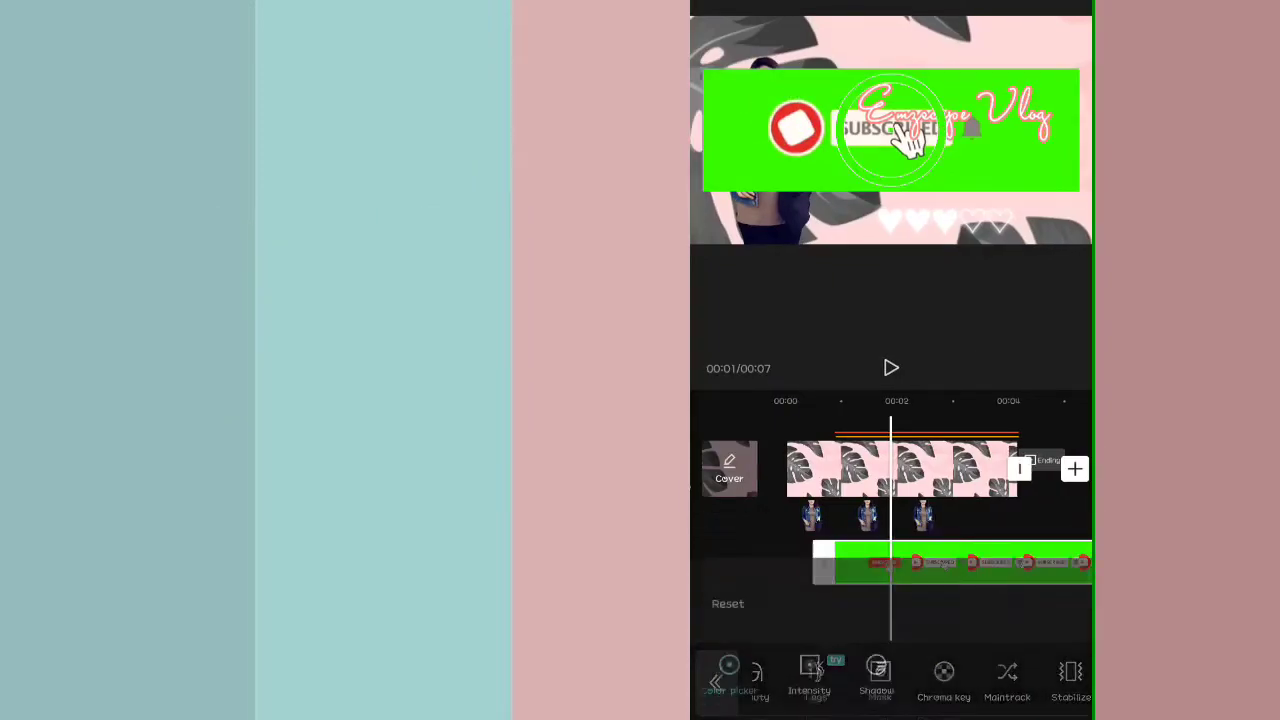
Resample the green, raise Chroma key intensity to 97, and move the button below the title.
left_click(1006, 680)
left_click_drag(890, 130, 750, 120)
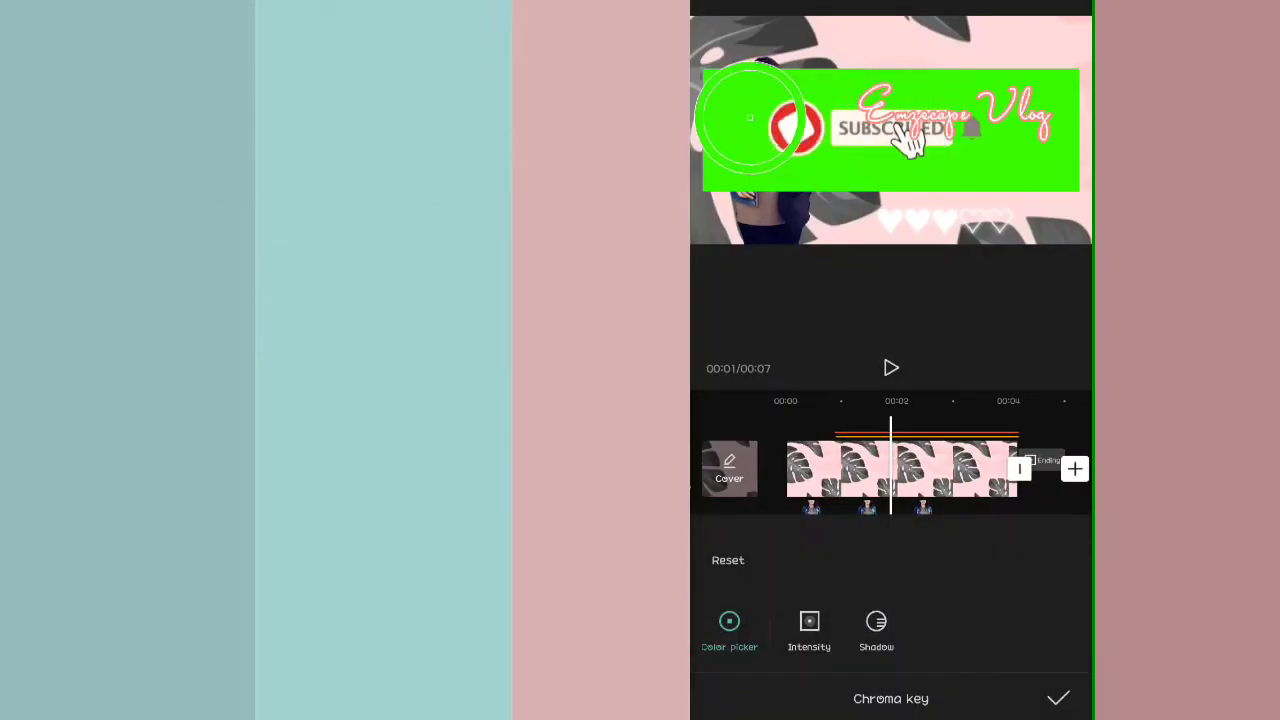
left_click(809, 628)
left_click_drag(816, 563, 1007, 583)
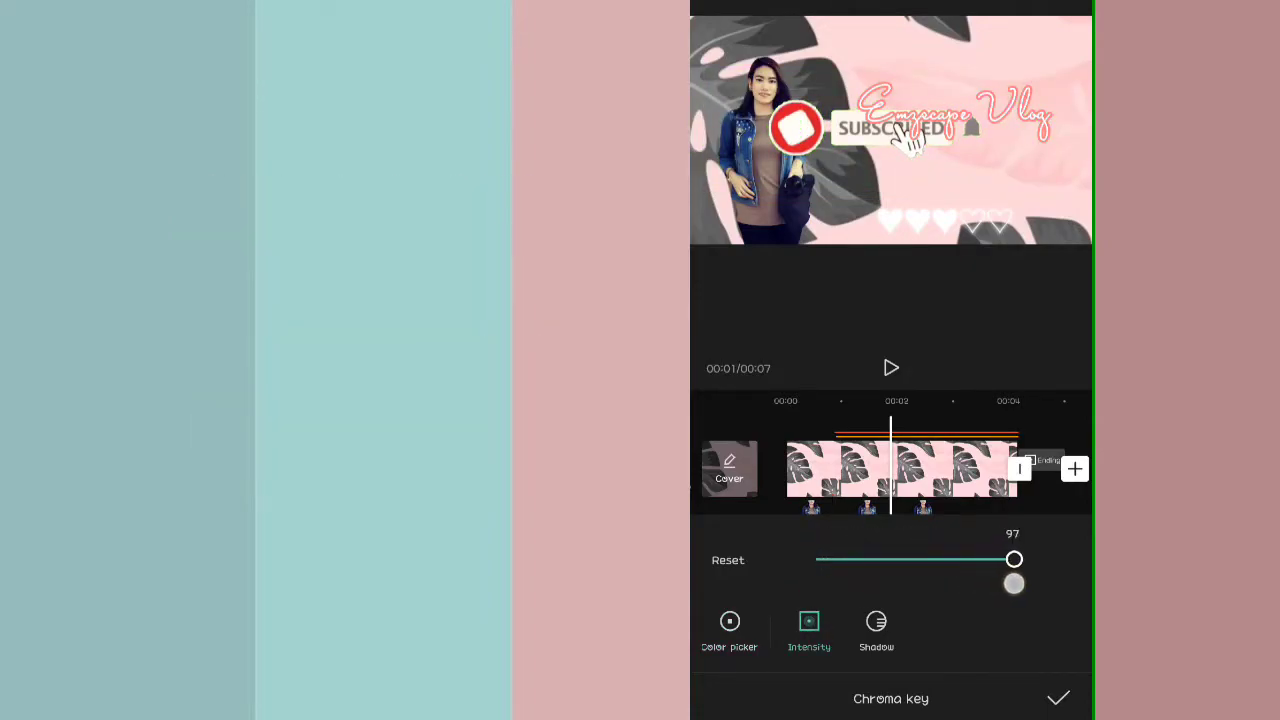
left_click(1058, 698)
mouse_move(900, 135)
left_mouse_down()
mouse_move(933, 174)
mouse_move(962, 173)
mouse_move(958, 155)
left_mouse_up()
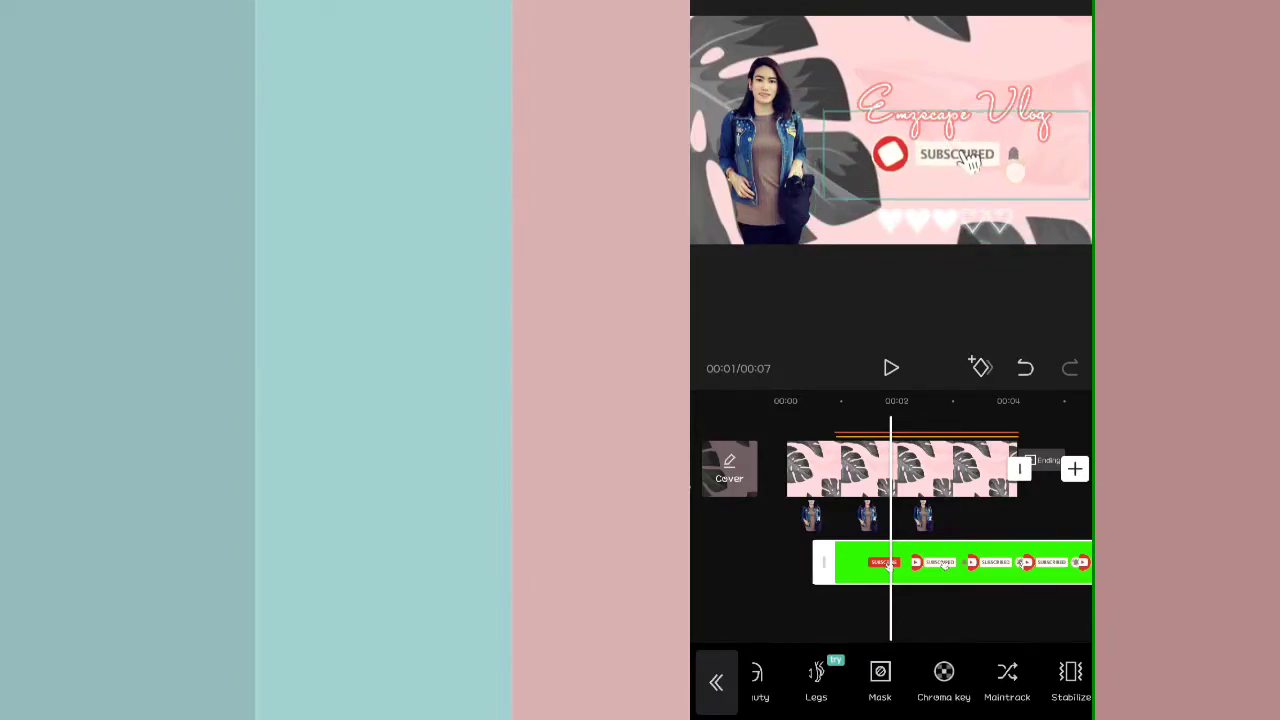
Shrink the subscribe button slightly, then rewind to 00:00 and play the intro.
left_click_drag(1050, 163, 1044, 163)
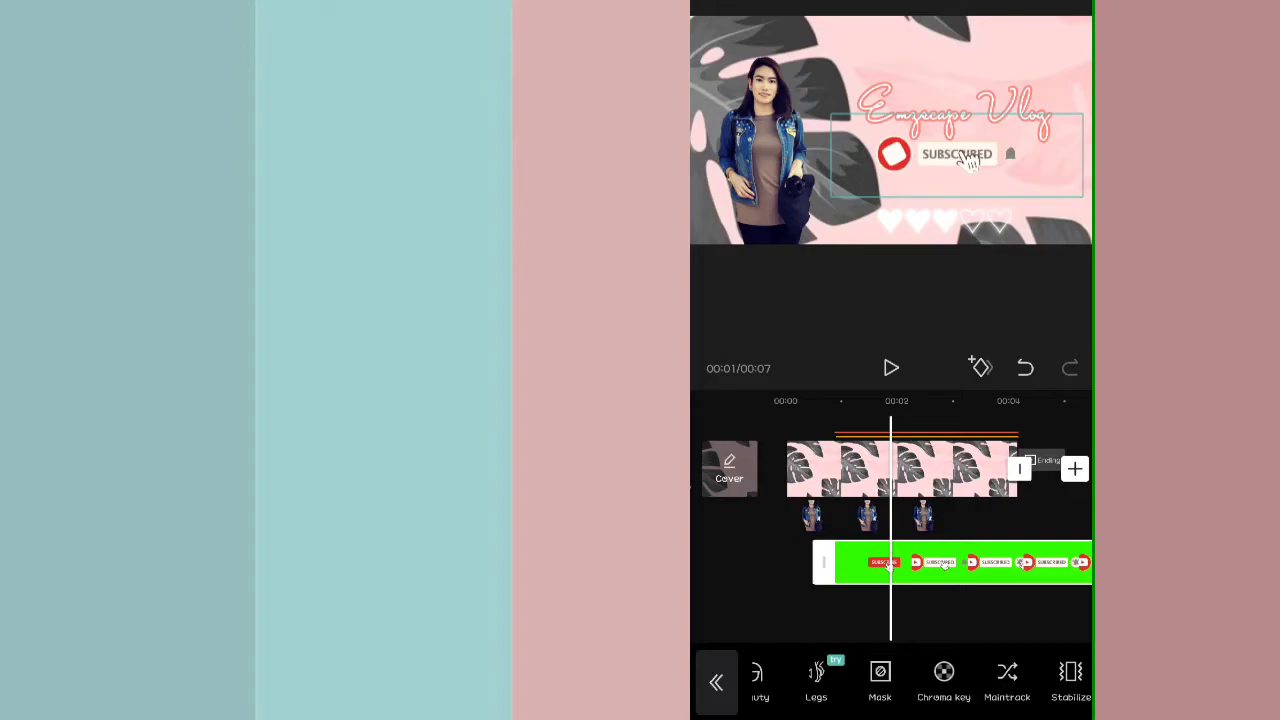
left_click(1006, 624)
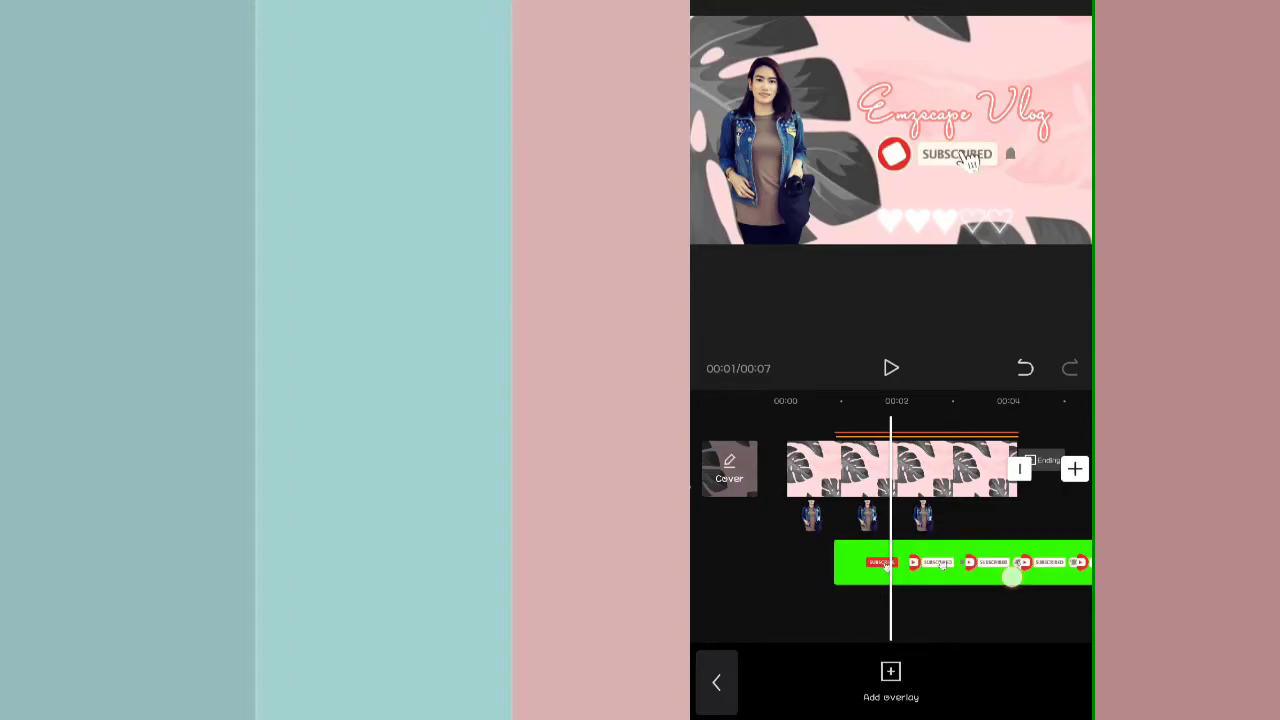
left_click_drag(896, 643, 971, 643)
left_click(889, 362)
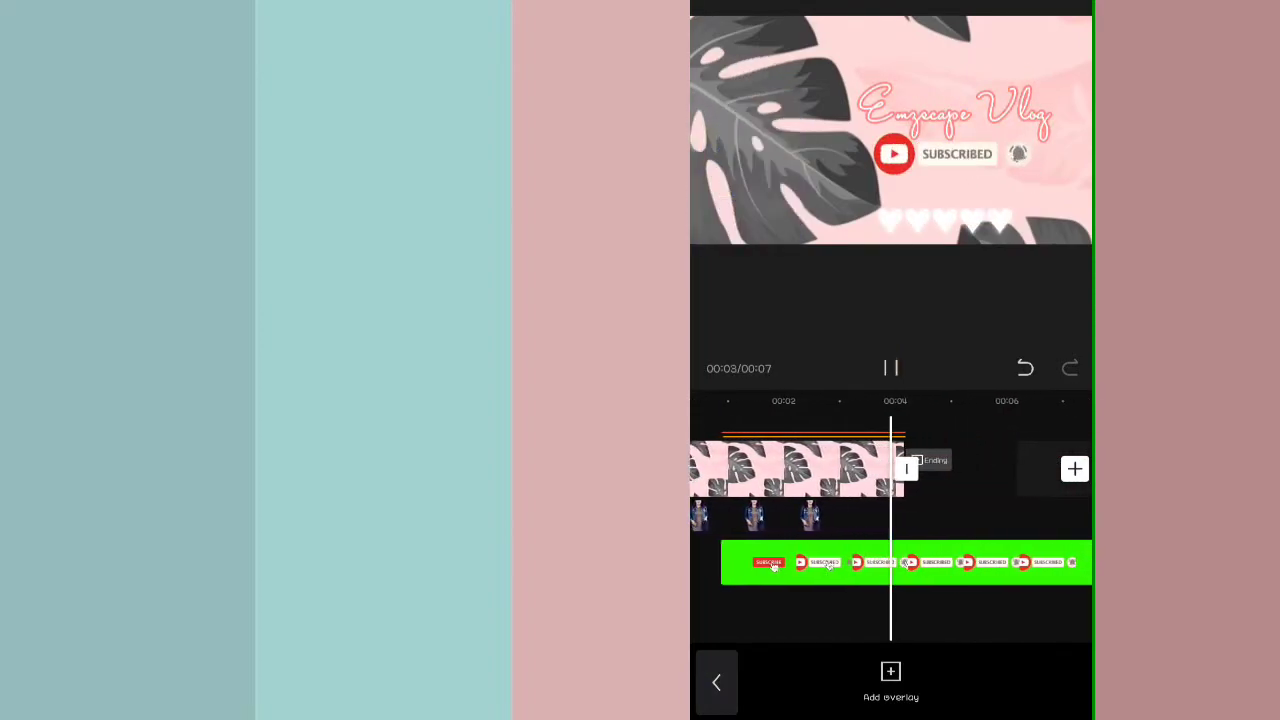
Lengthen the cut-out person clip toward the end of the background.
left_click_drag(908, 628, 1040, 628)
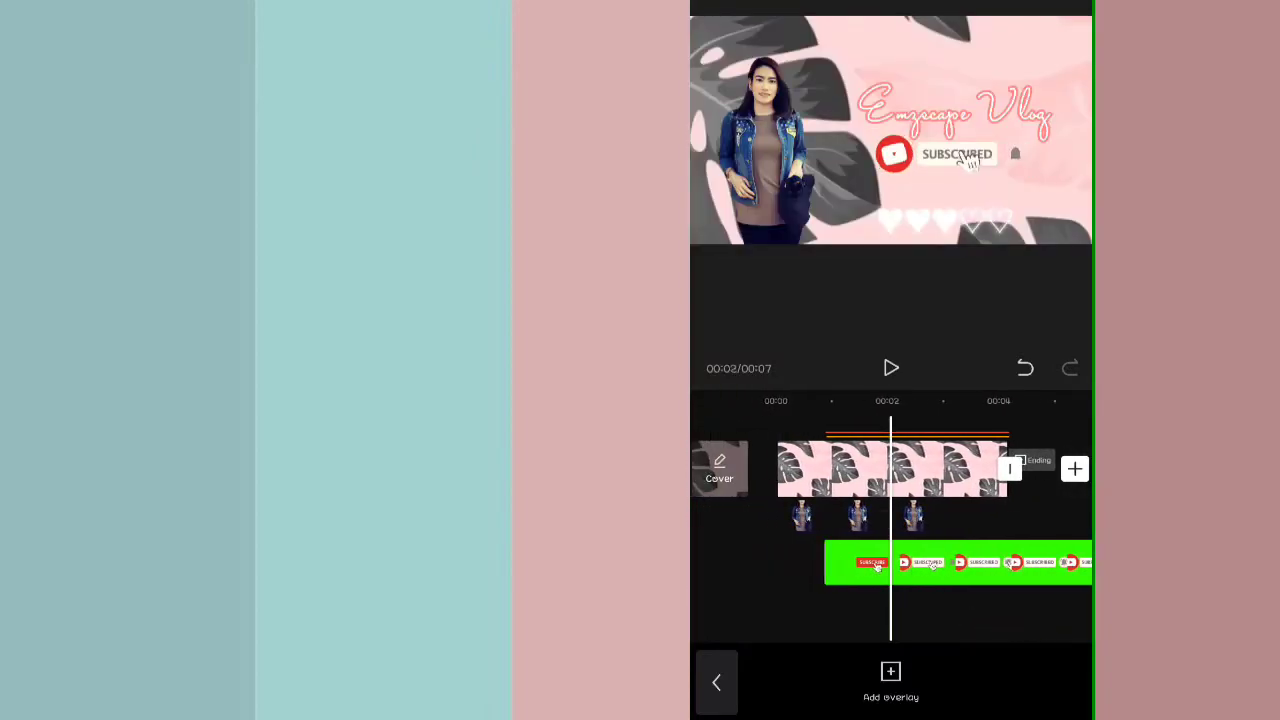
left_click(883, 522)
left_click_drag(997, 541, 912, 551)
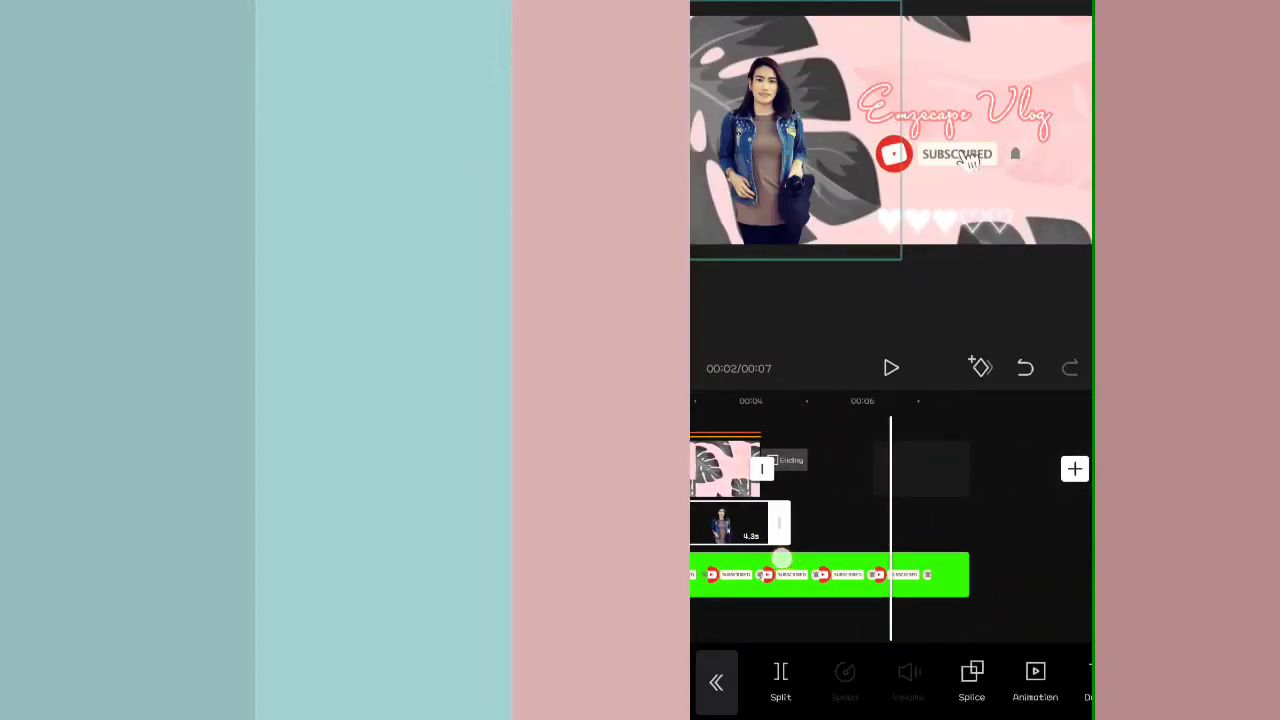
left_click_drag(1016, 652, 953, 644)
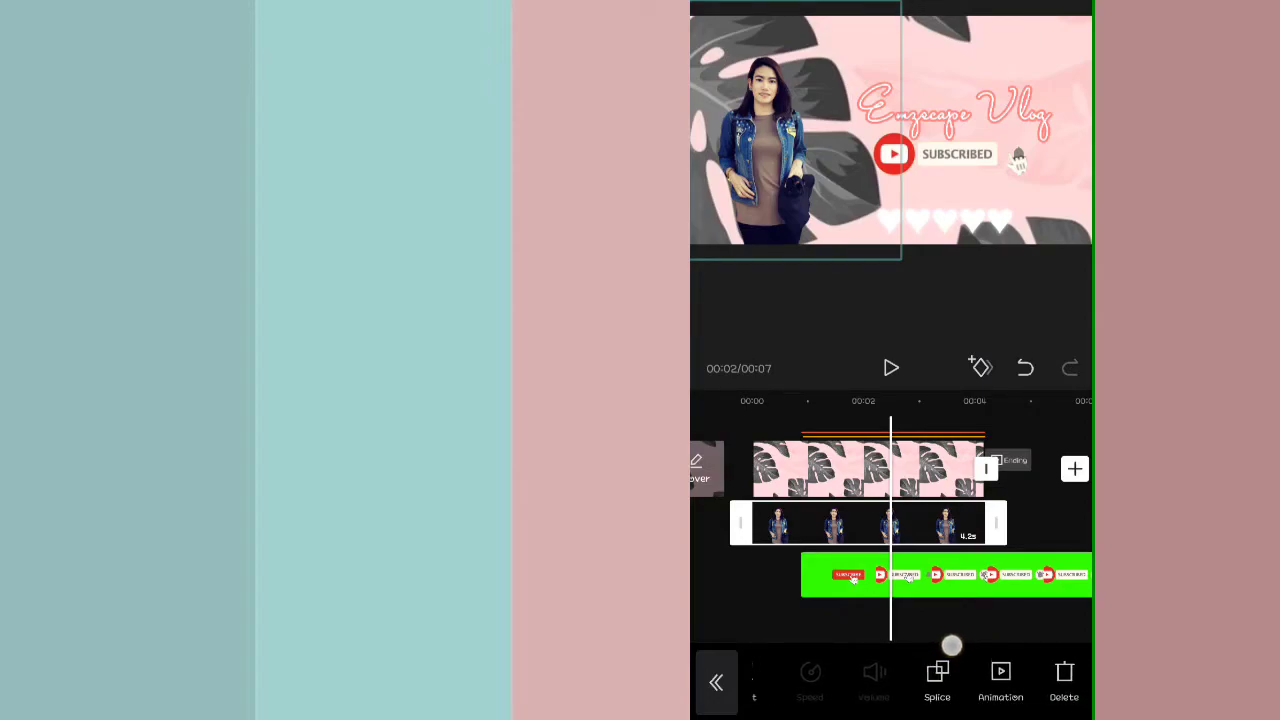
mouse_move(951, 646)
left_mouse_down()
mouse_move(1068, 575)
mouse_move(730, 578)
left_mouse_up()
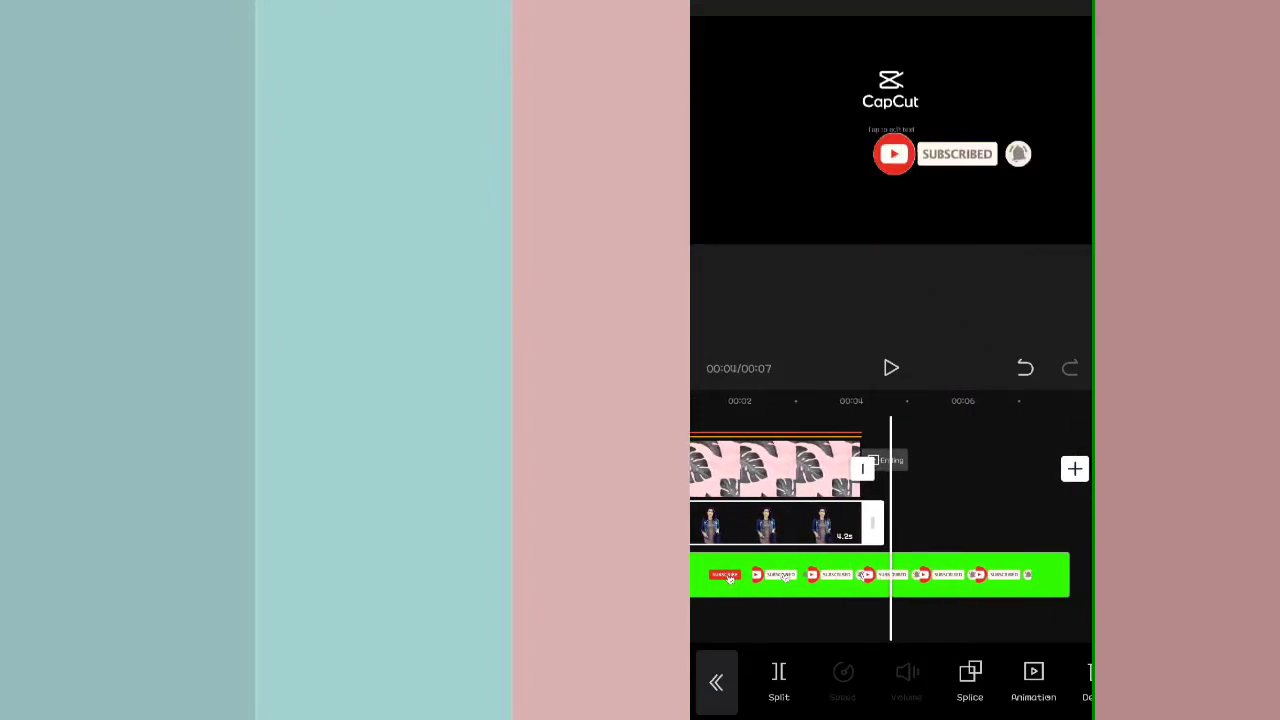
left_click_drag(1002, 584, 983, 592)
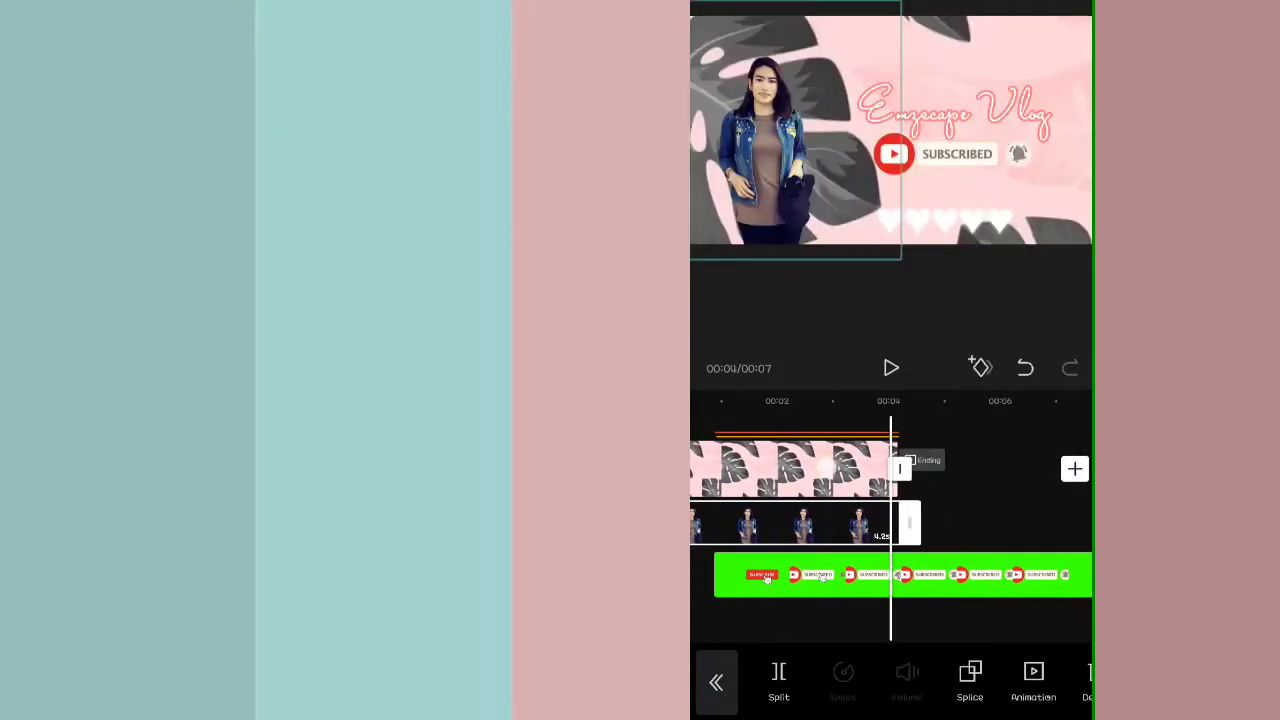
mouse_move(765, 578)
left_mouse_down()
mouse_move(745, 578)
mouse_move(842, 578)
mouse_move(700, 576)
left_mouse_up()
Extend the person and subscribe overlay clips to end with the background at about 00:07.
left_click(857, 529)
mouse_move(1006, 541)
left_mouse_down()
mouse_move(992, 541)
mouse_move(1006, 539)
left_mouse_up()
left_click(1020, 153)
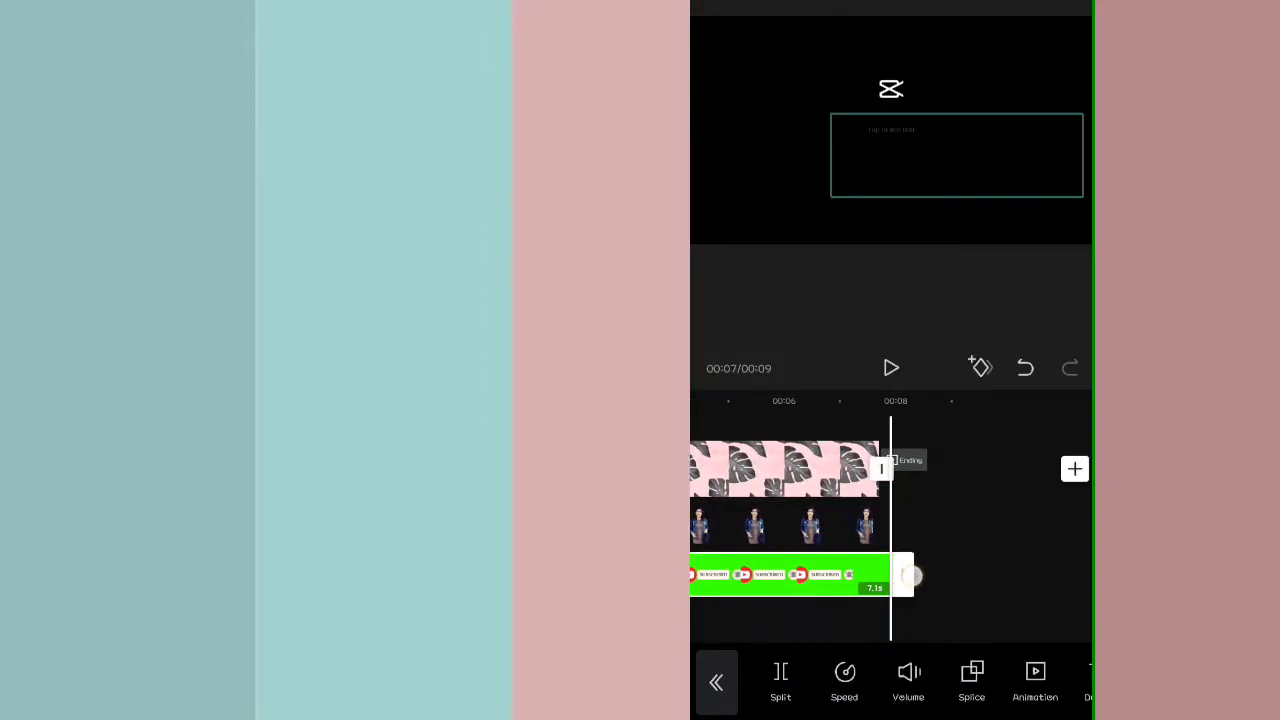
left_click_drag(958, 578, 971, 580)
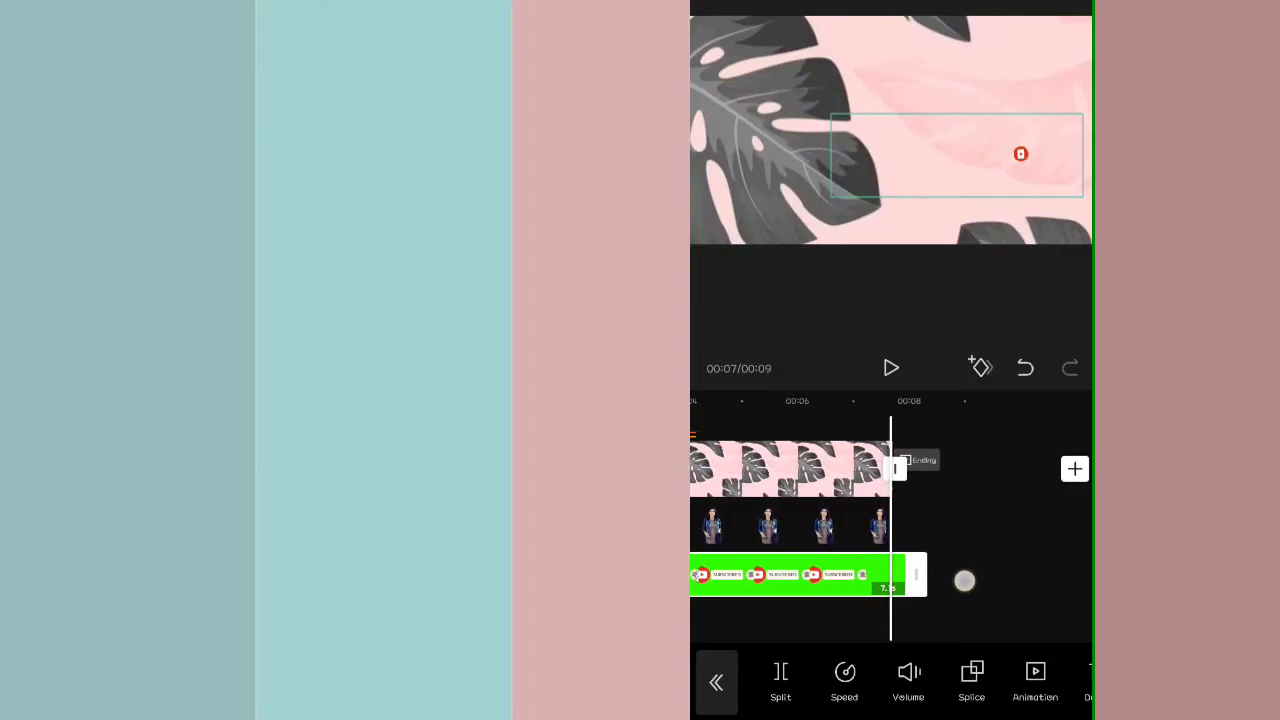
left_click(1000, 569)
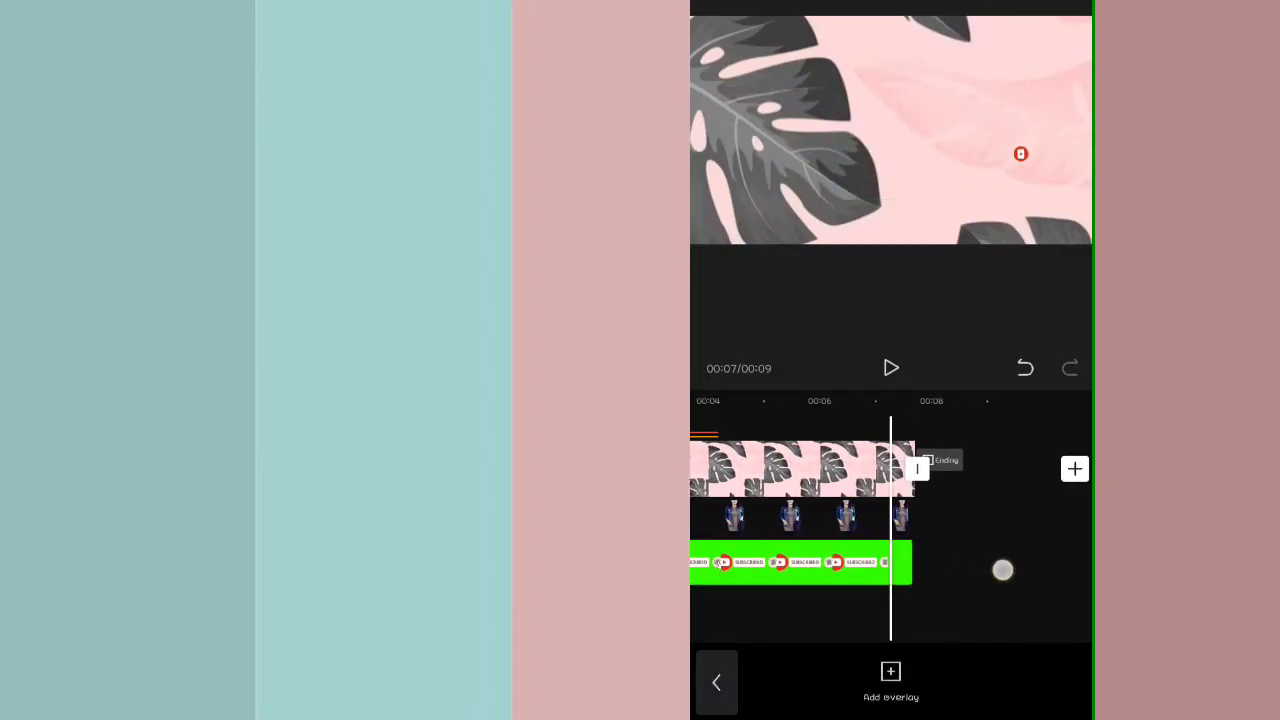
left_click_drag(1000, 569, 1046, 569)
mouse_move(898, 614)
left_mouse_down()
mouse_move(1034, 614)
mouse_move(968, 632)
mouse_move(994, 629)
mouse_move(983, 630)
left_mouse_up()
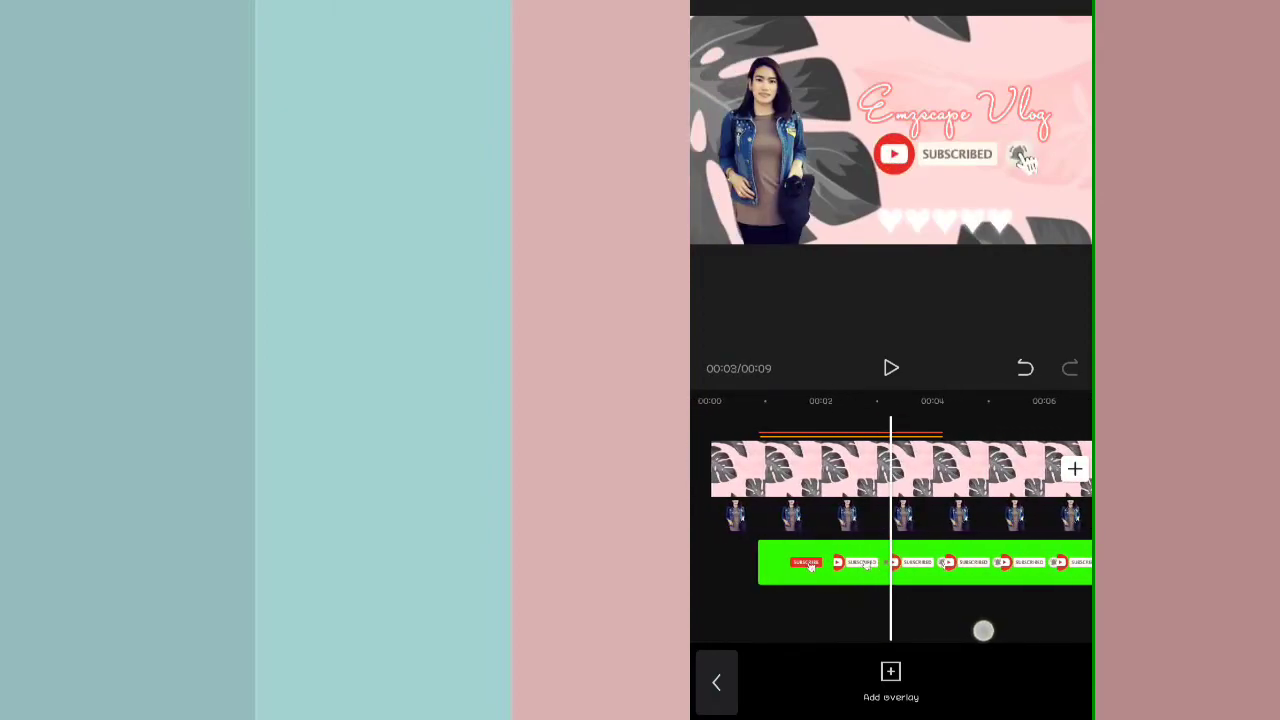
Apply the Pizzazz 2 sparkle effect from the Trending video effects.
left_click(716, 682)
left_click(977, 672)
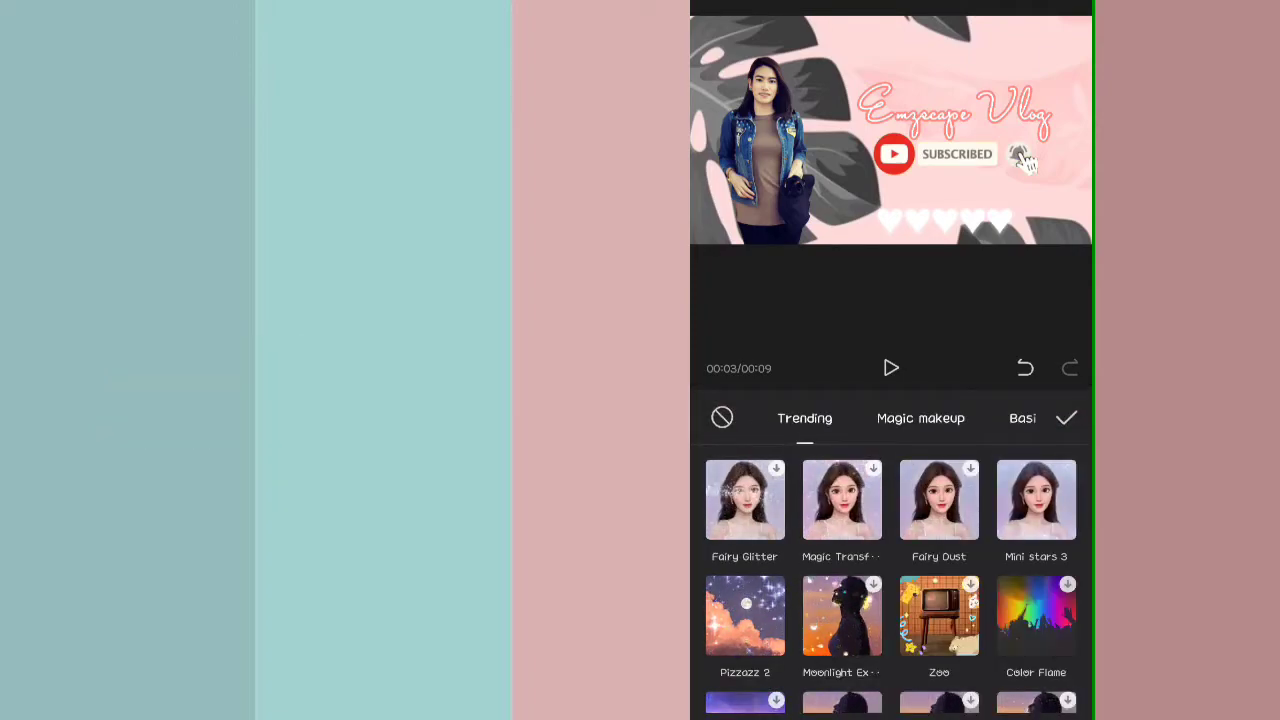
scroll(891, 583, "down", 2)
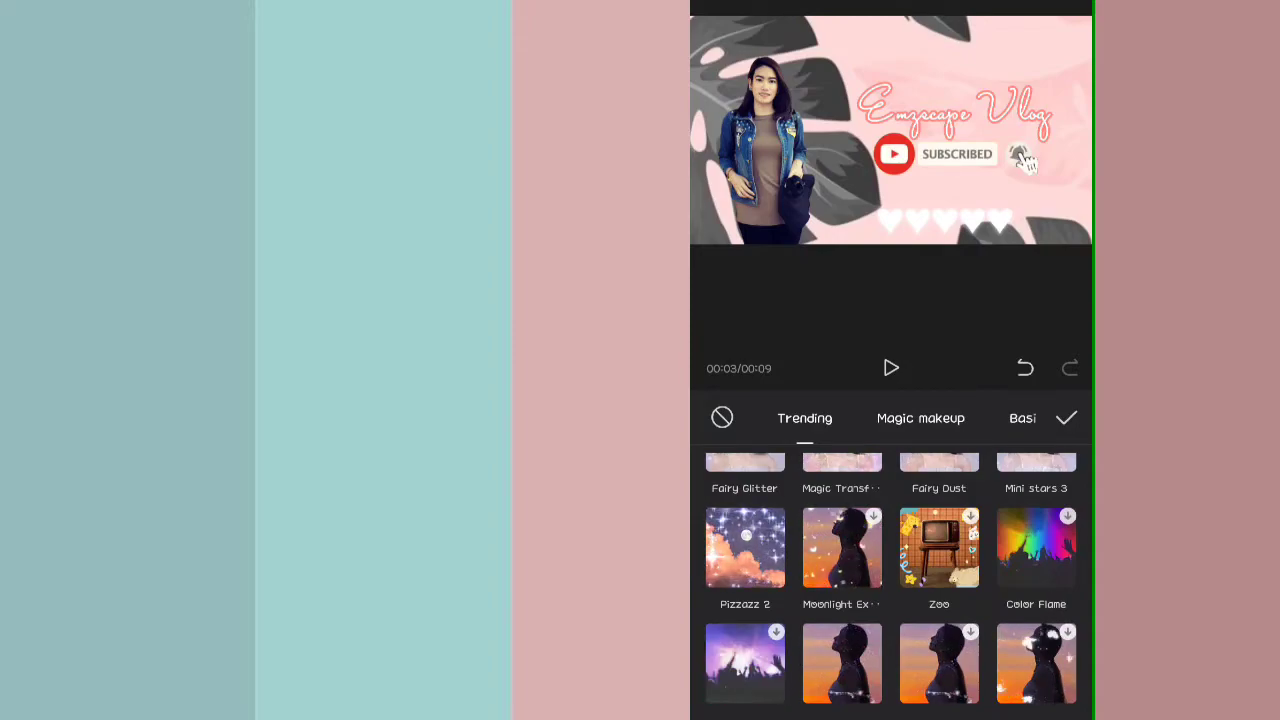
scroll(891, 583, "down", 1)
scroll(891, 583, "up", 1)
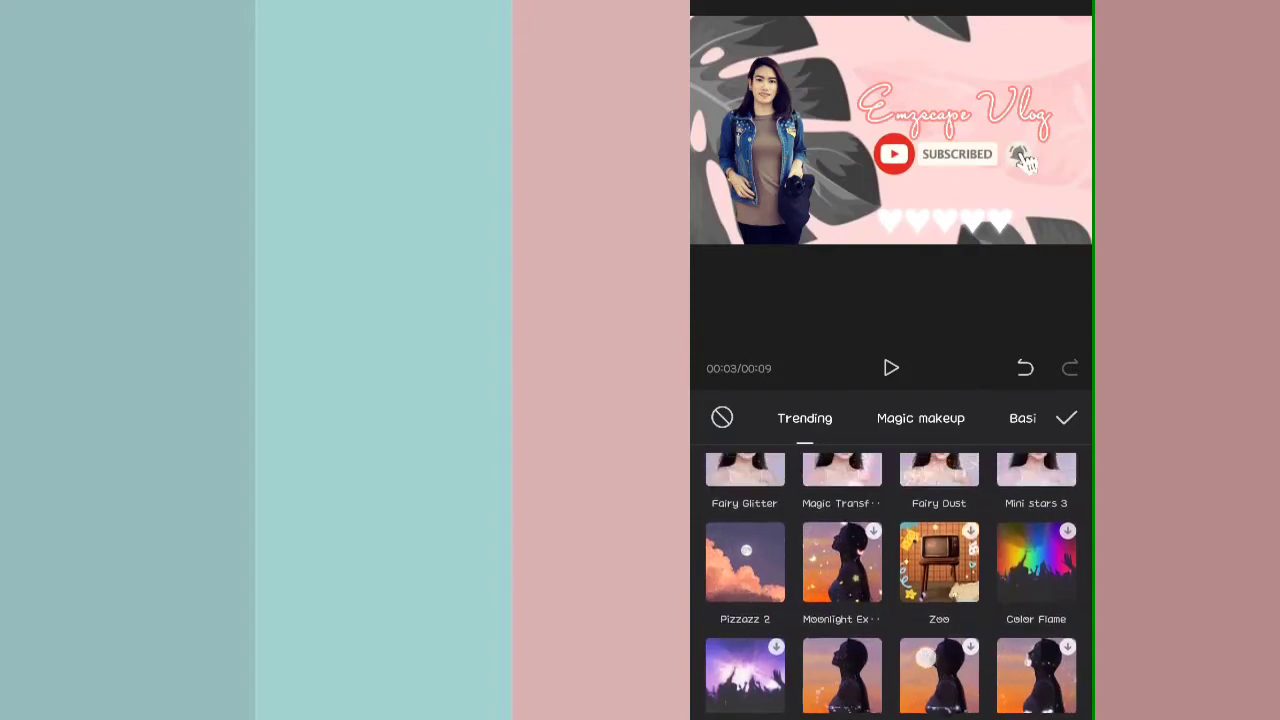
left_click(745, 563)
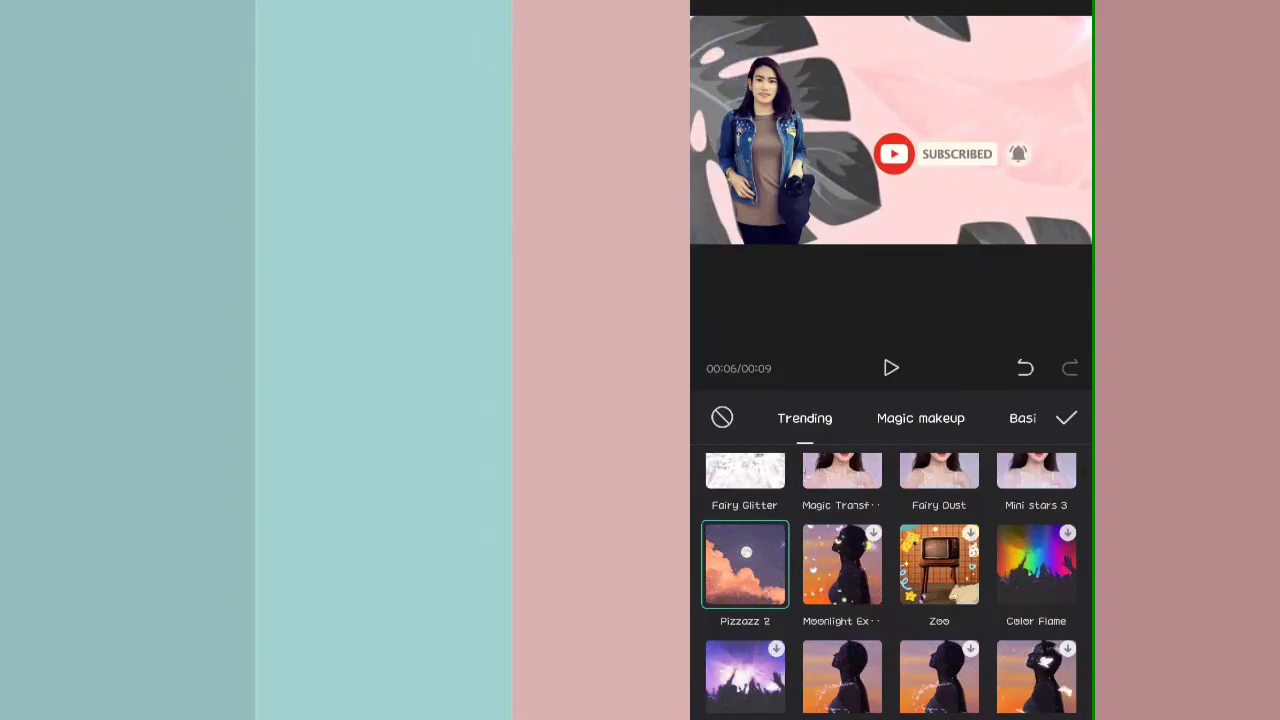
left_click(1066, 418)
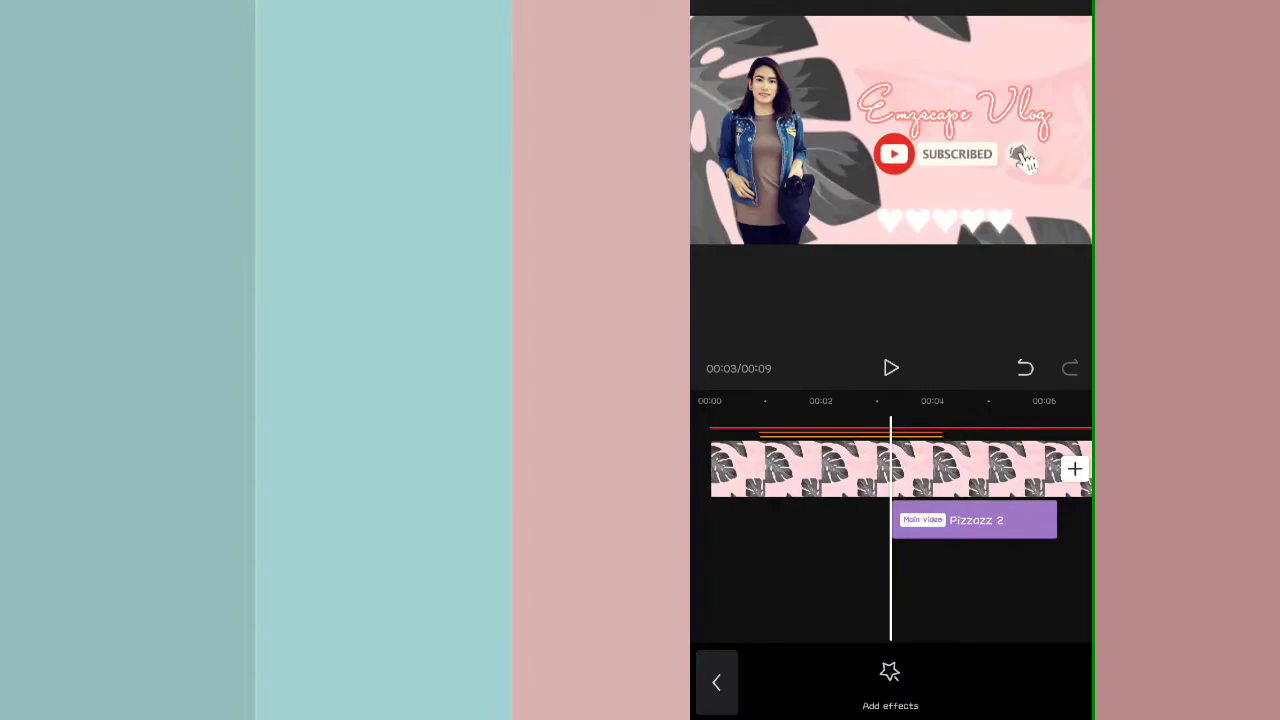
Shift the Pizzazz 2 effect to start around 00:01 and play the intro.
left_click_drag(973, 533, 951, 532)
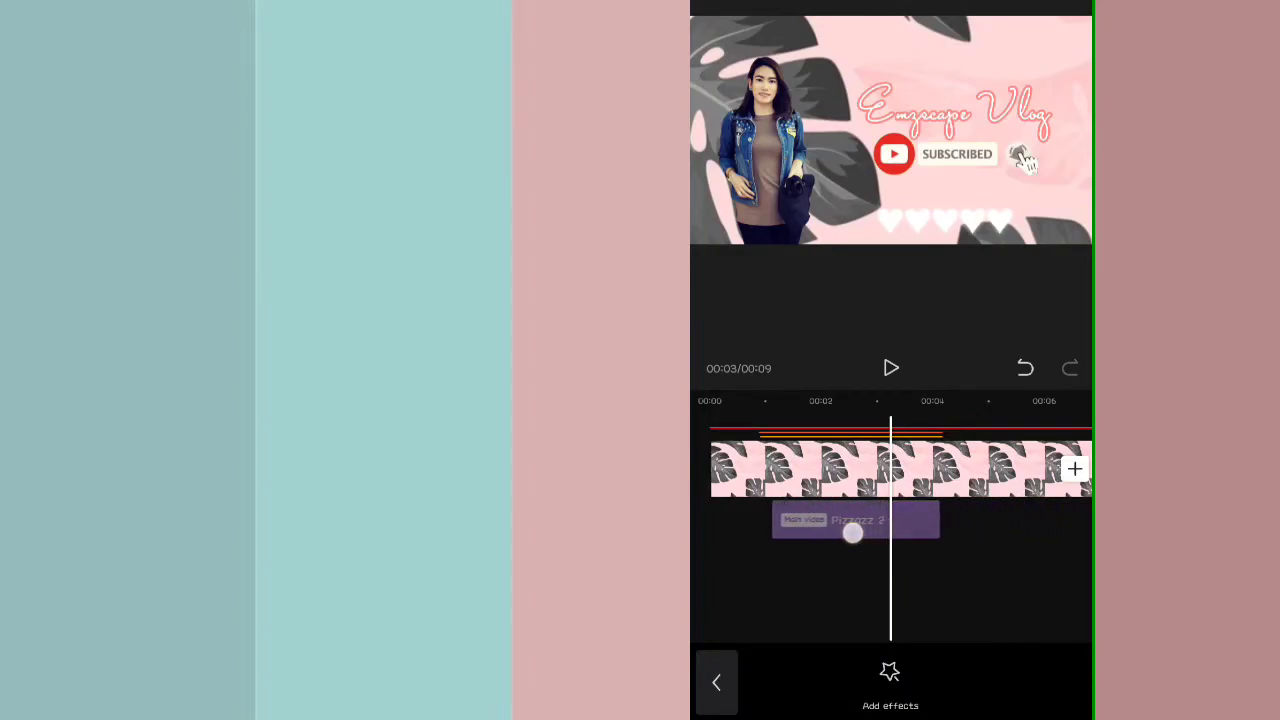
left_click_drag(720, 590, 1000, 609)
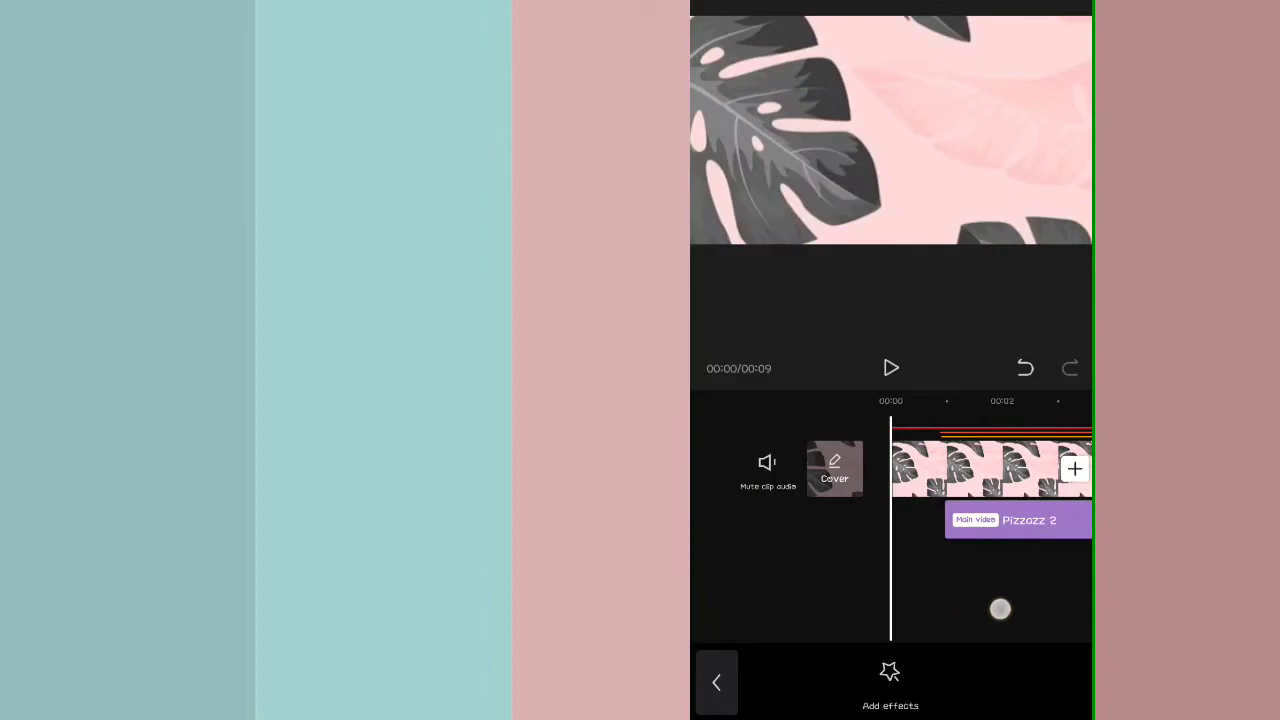
left_click(902, 376)
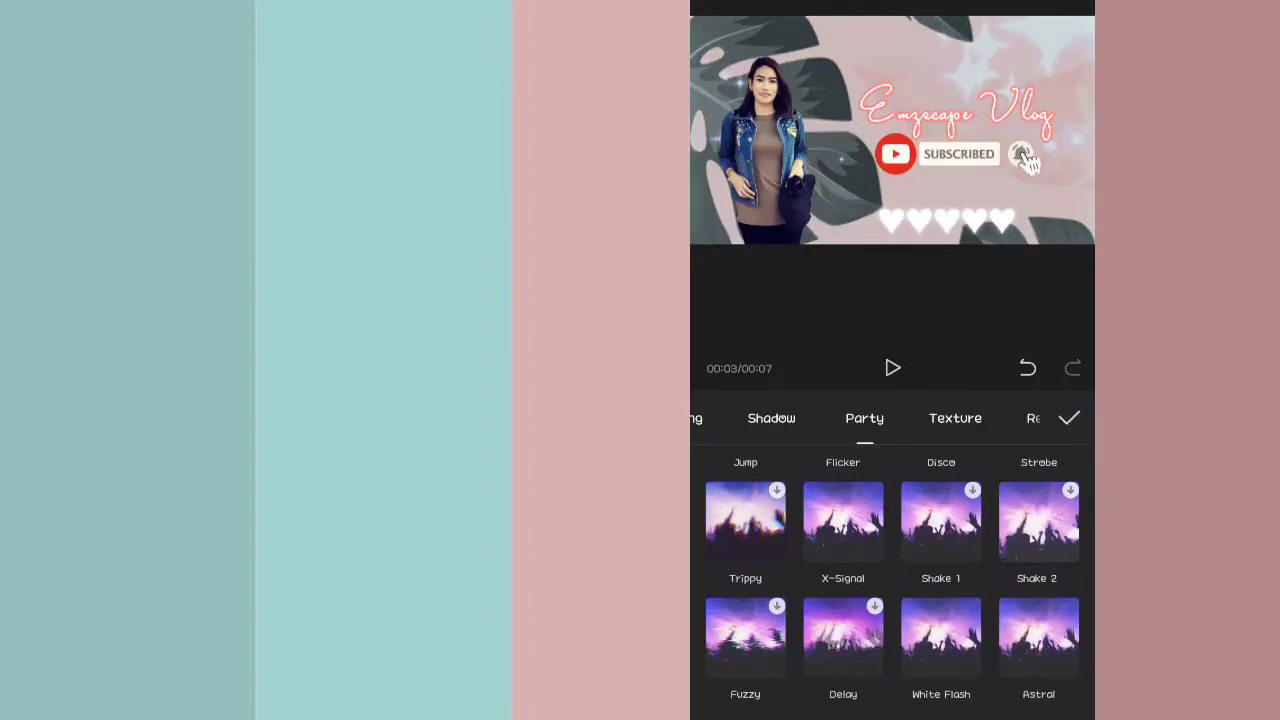
Apply the 70's effect from the Party effects to the intro.
scroll(970, 581, "down", 3)
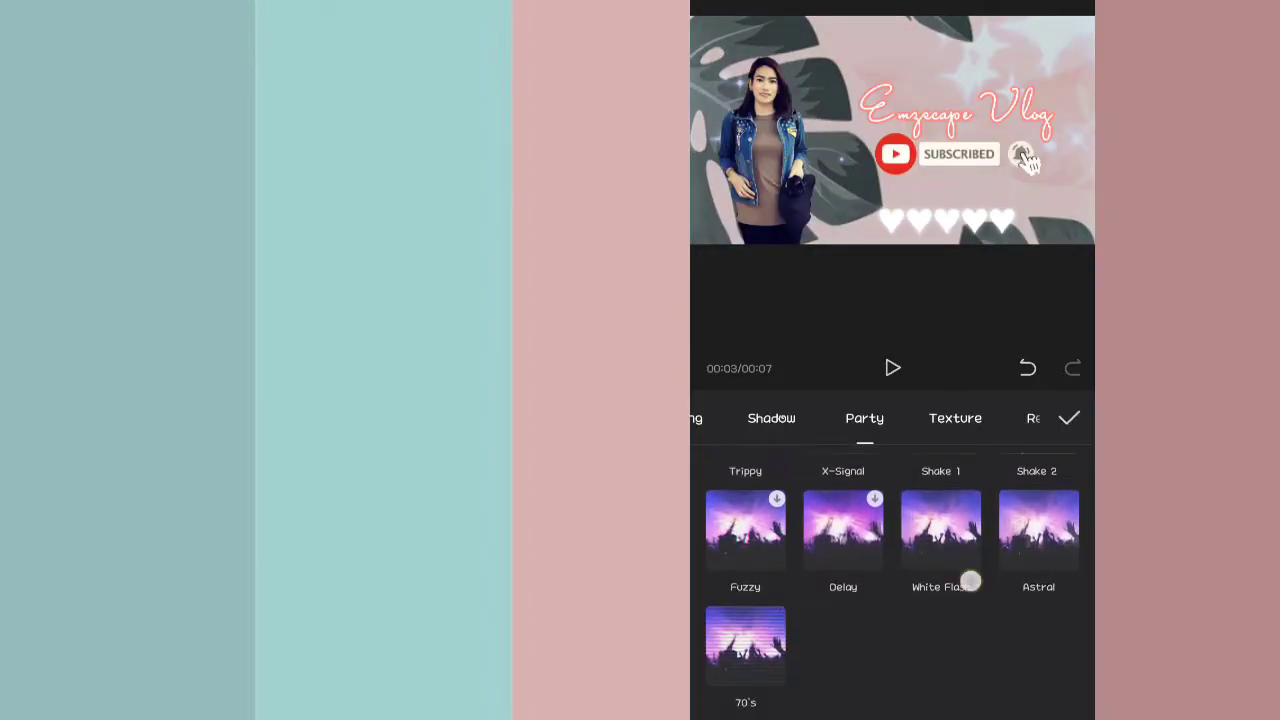
left_click(745, 645)
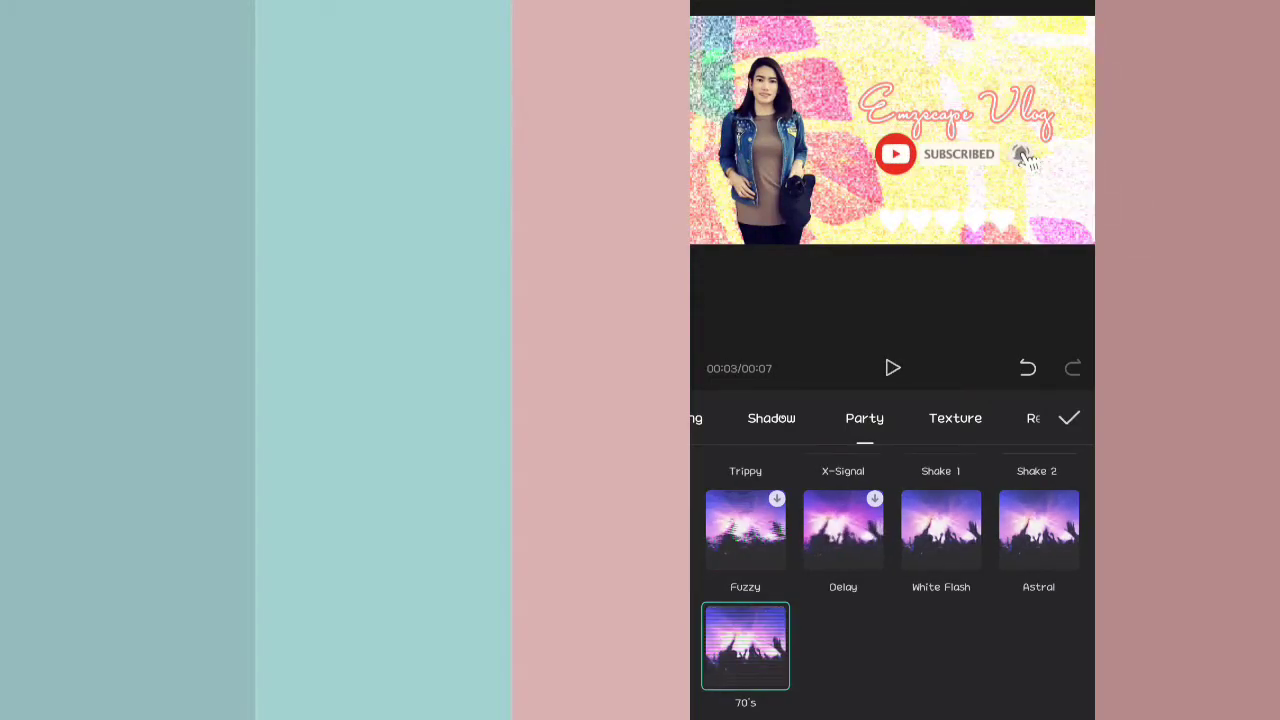
left_click(1069, 418)
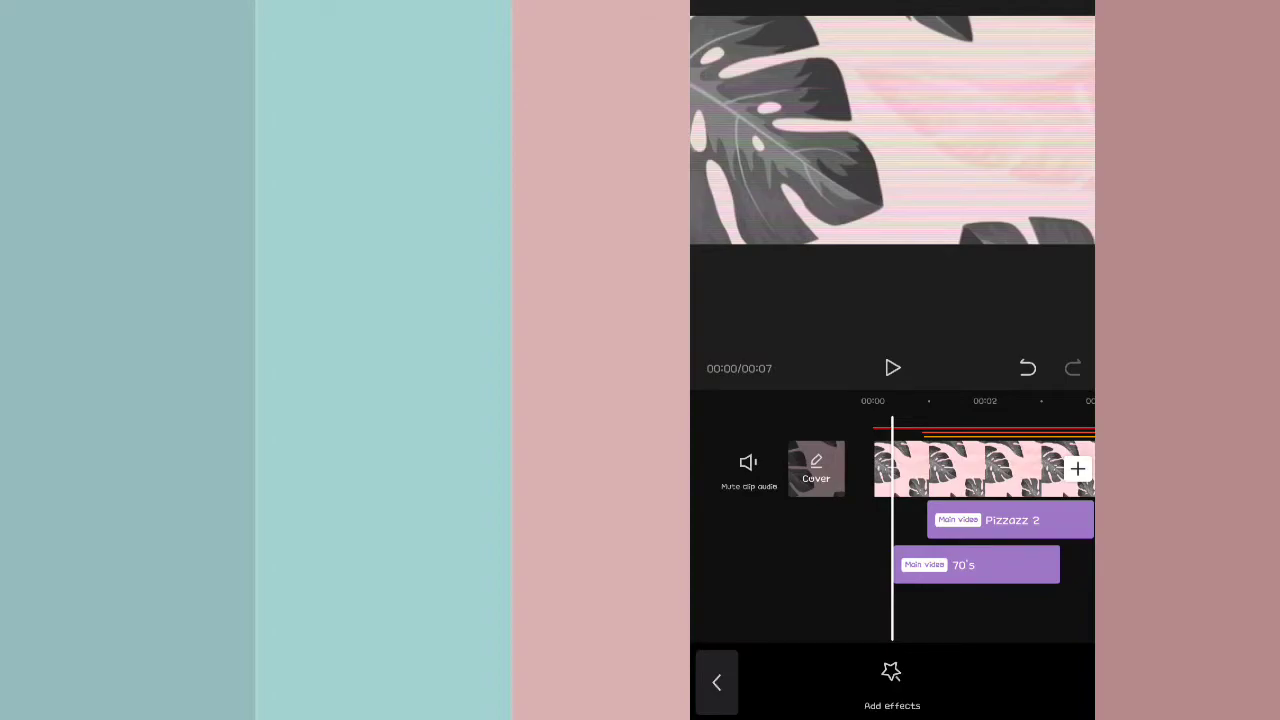
Stretch the 70's effect clip to end at 00:07.
scroll(934, 654, "right", 8)
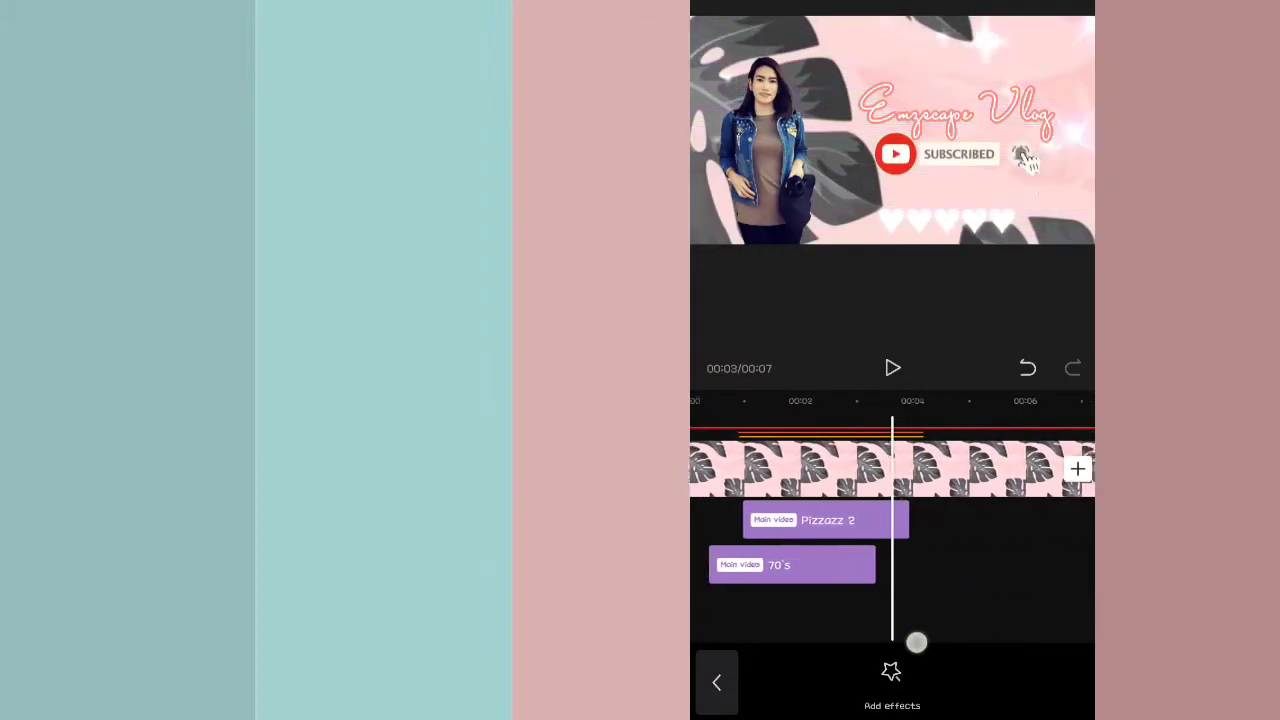
scroll(929, 632, "left", 3)
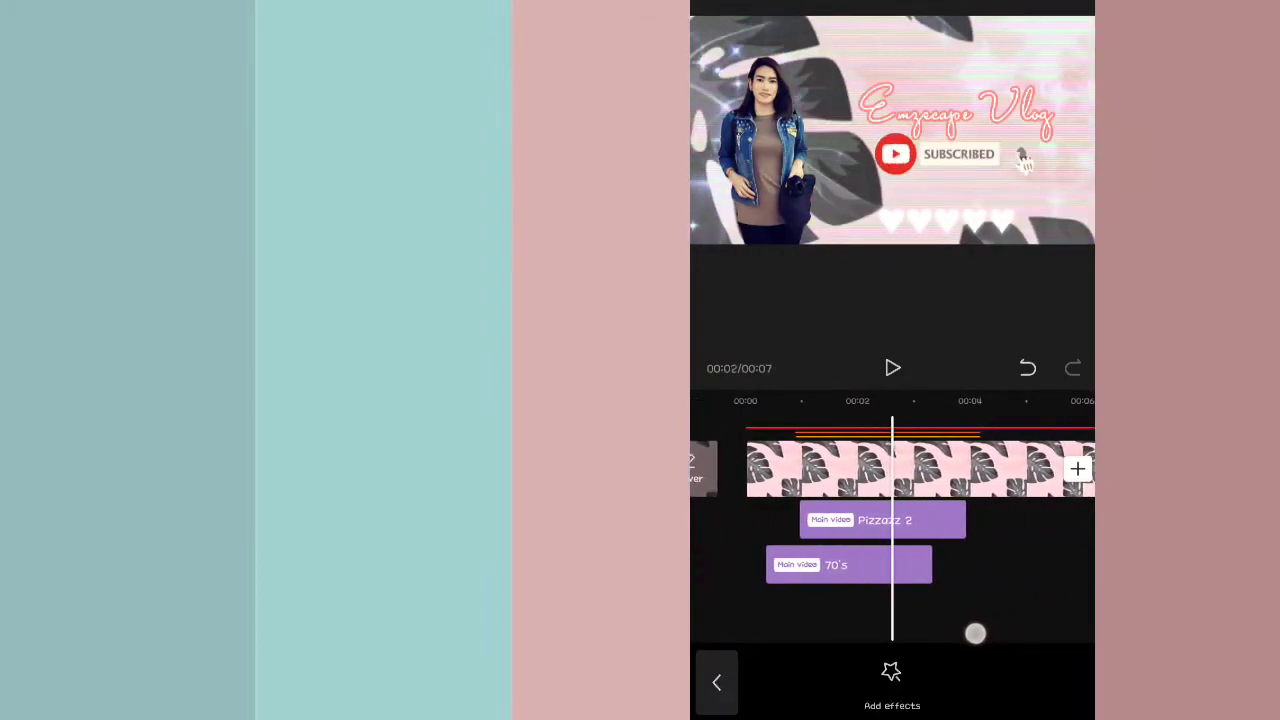
scroll(946, 620, "right", 8)
scroll(946, 620, "left", 6)
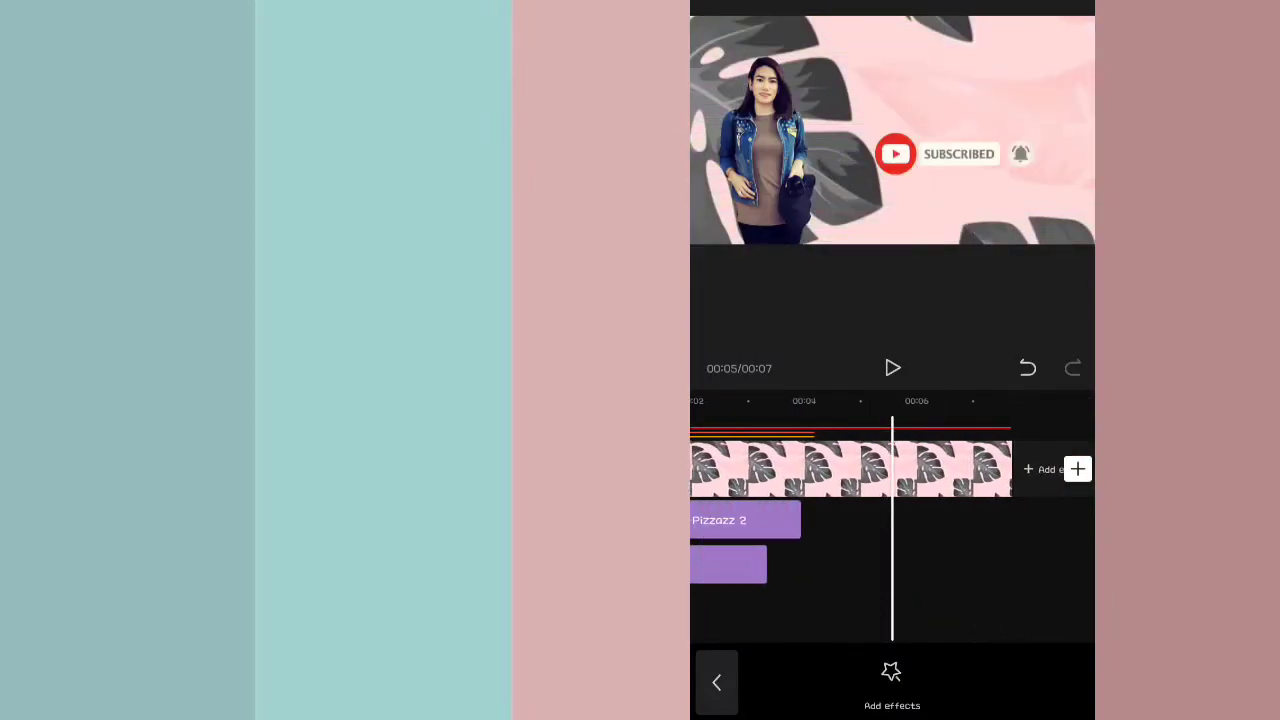
left_click_drag(893, 594, 1030, 580)
left_click(850, 565)
left_click_drag(914, 571, 963, 571)
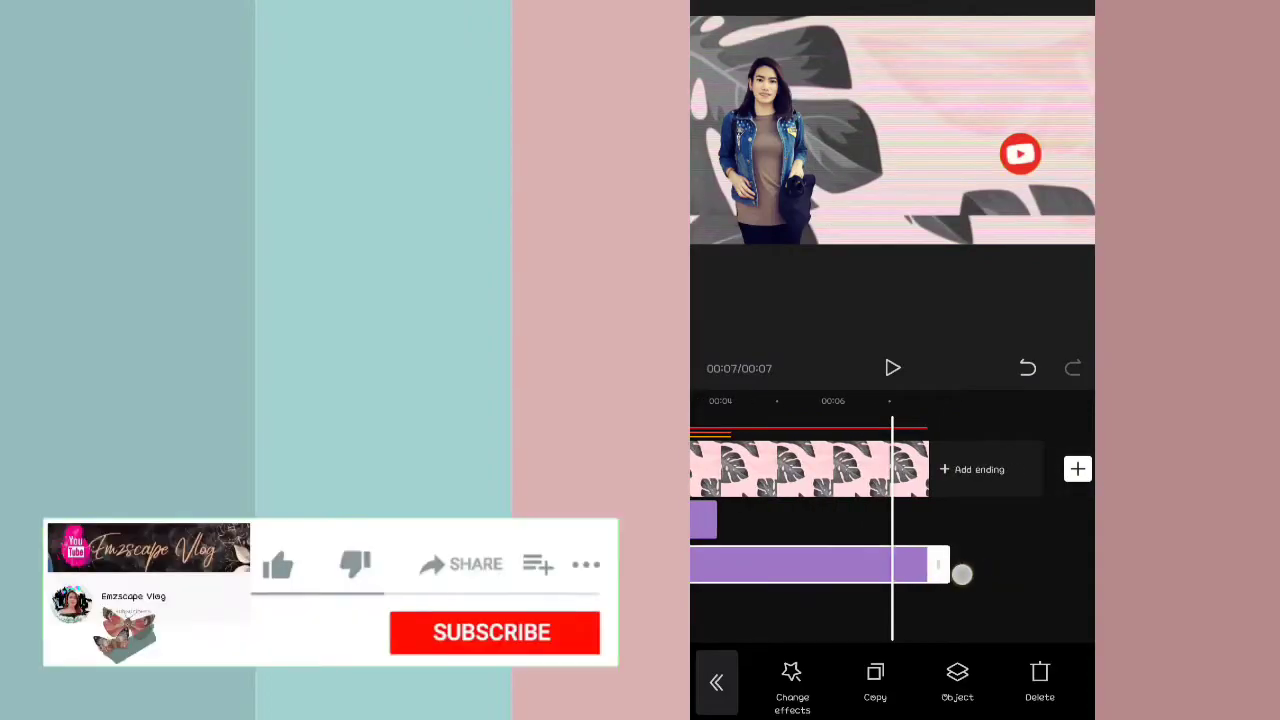
Move the Pizzazz 2 effect earlier and extend it to the intro's end.
scroll(893, 500, "left", 8)
scroll(893, 500, "left", 2)
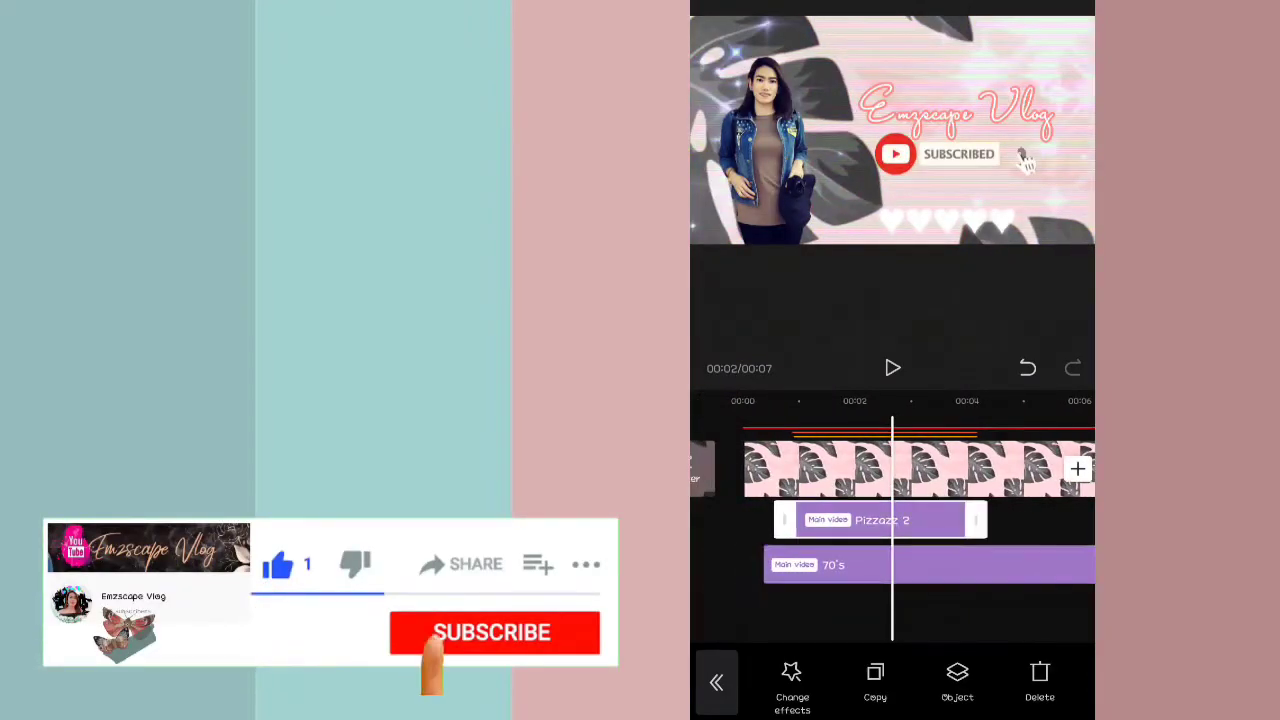
left_click_drag(903, 532, 850, 520)
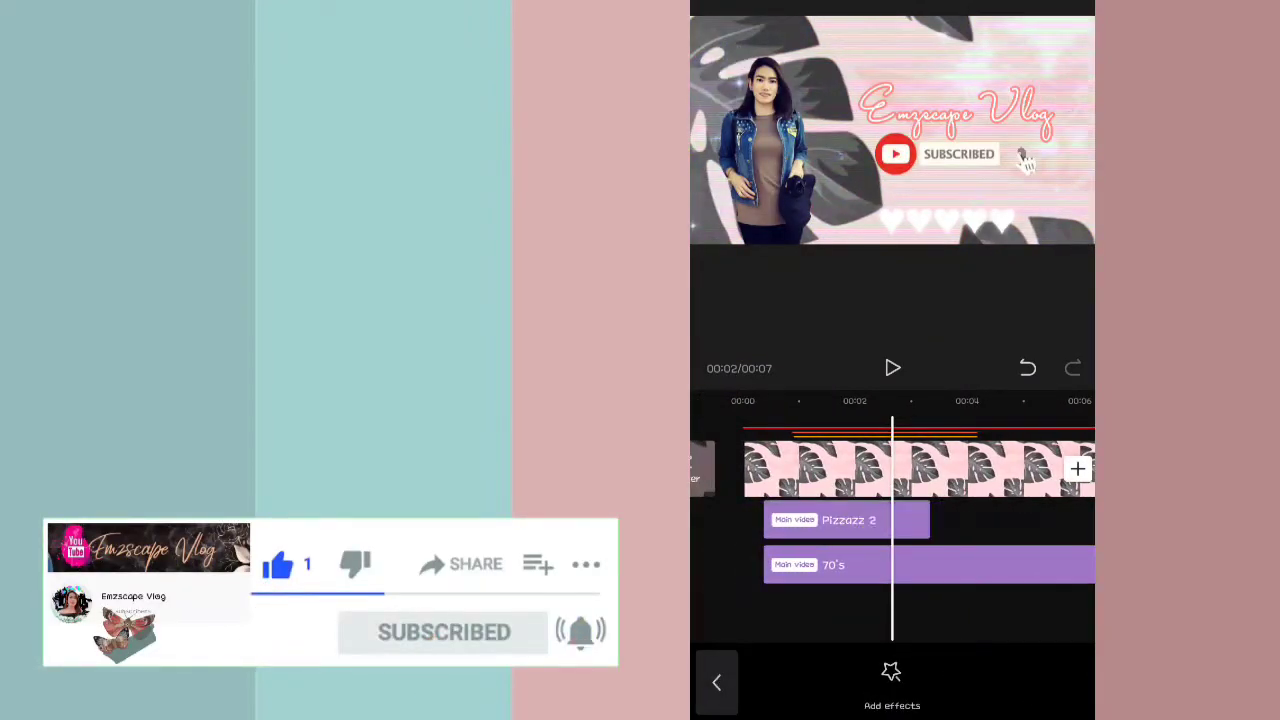
left_click(908, 520)
scroll(1010, 548, "left", 2)
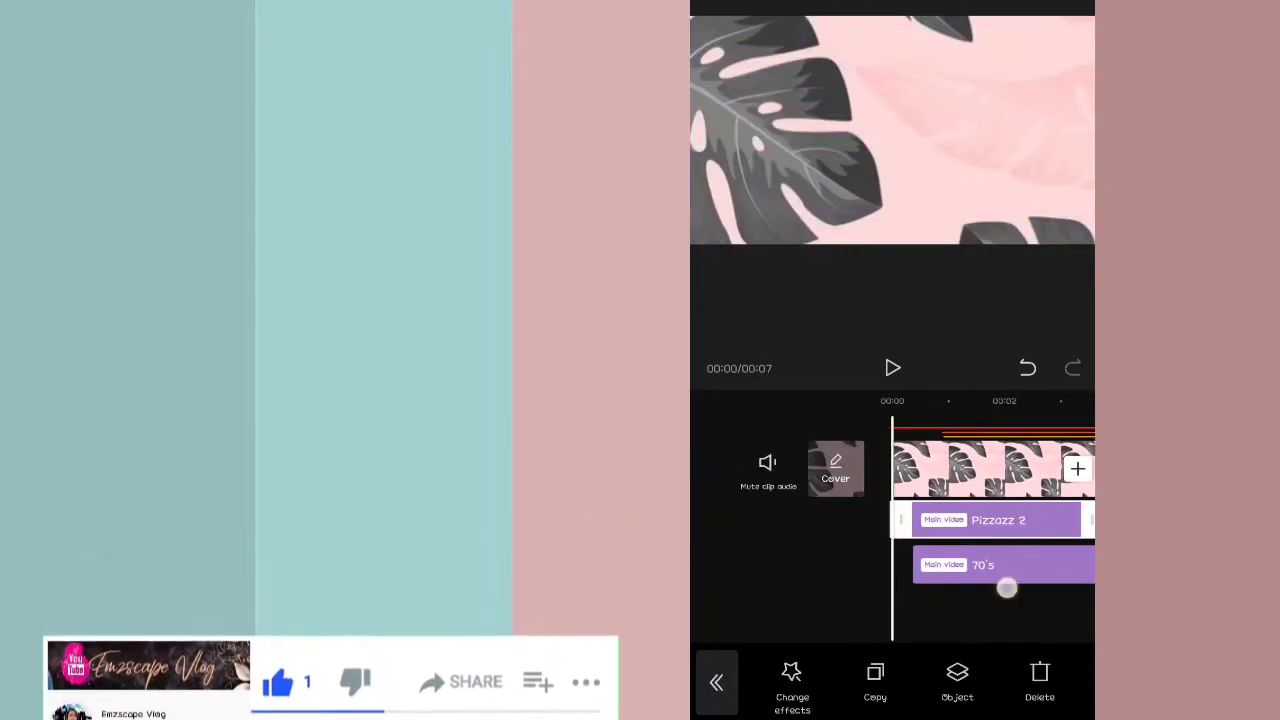
scroll(1010, 548, "right", 4)
scroll(1000, 540, "right", 4)
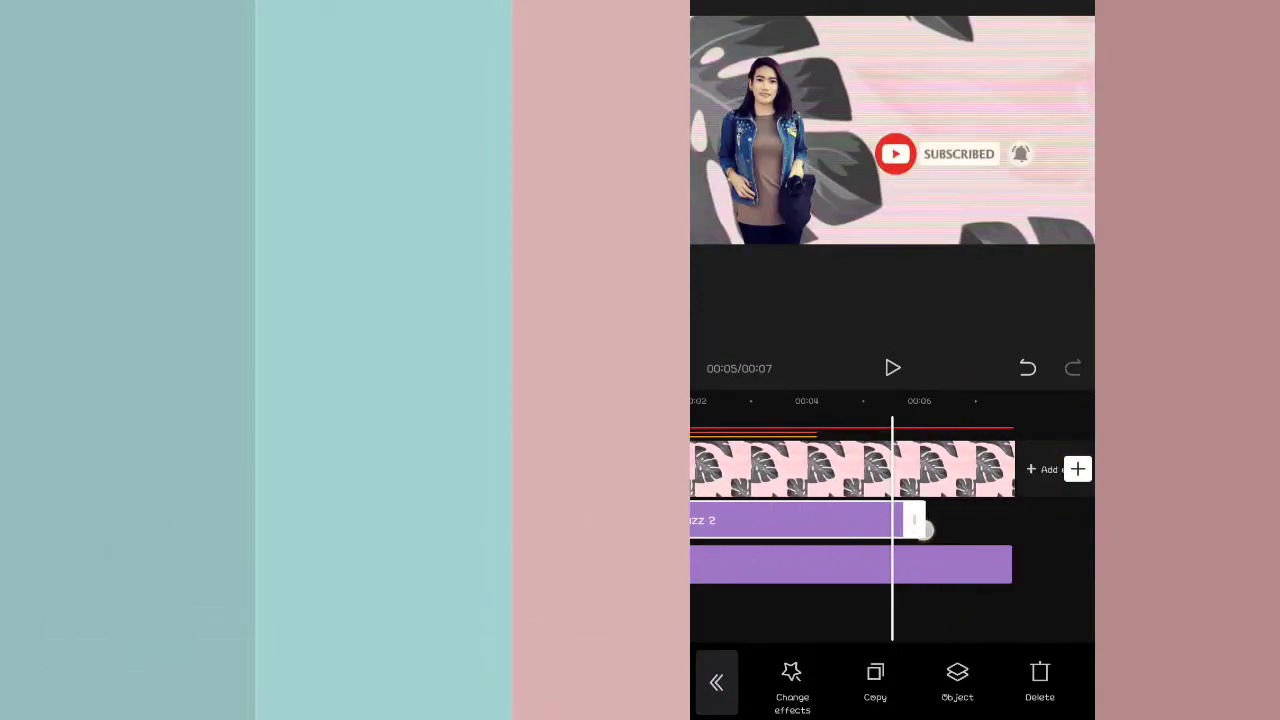
scroll(922, 530, "right", 3)
scroll(900, 520, "right", 1)
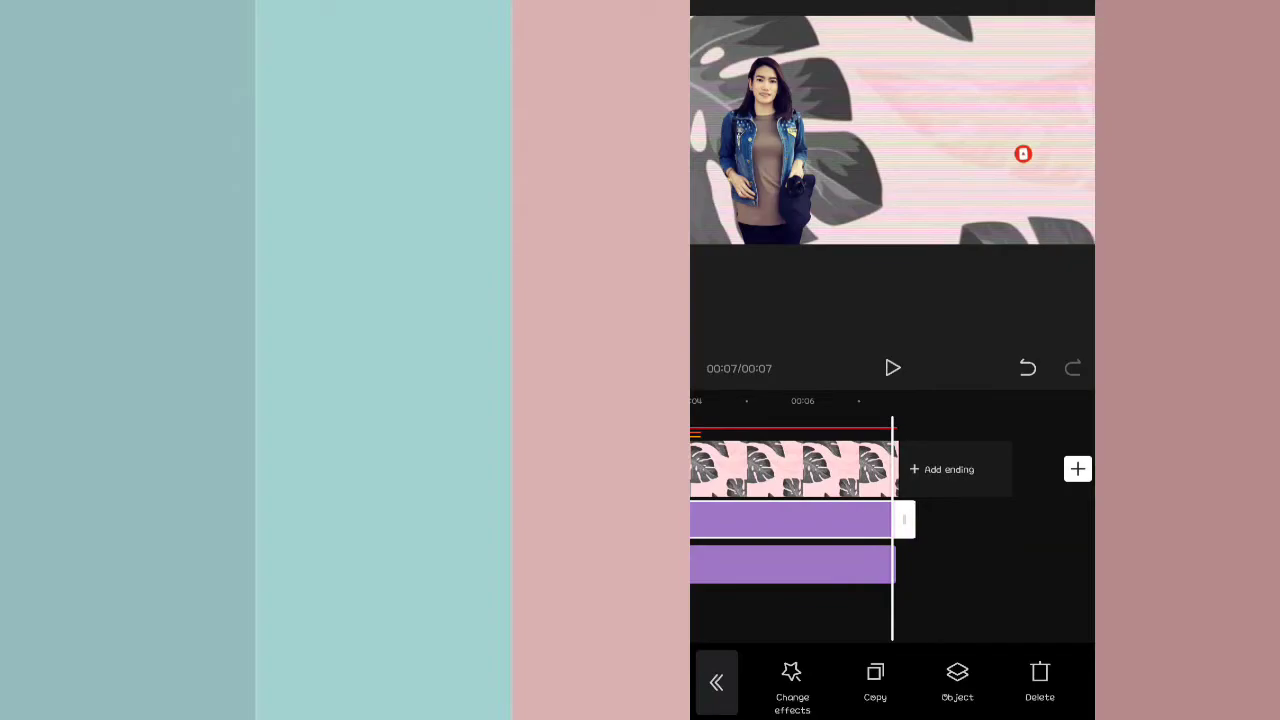
scroll(1026, 564, "left", 2)
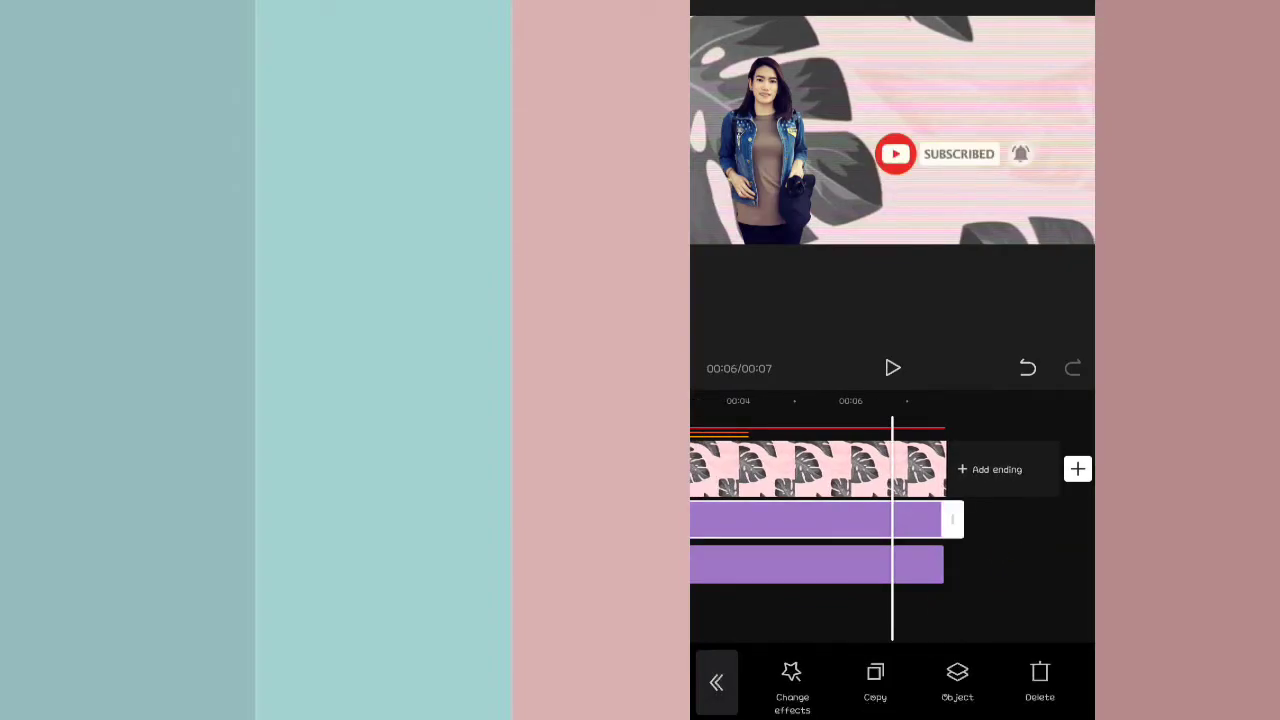
scroll(816, 510, "right", 2)
scroll(1020, 600, "left", 10)
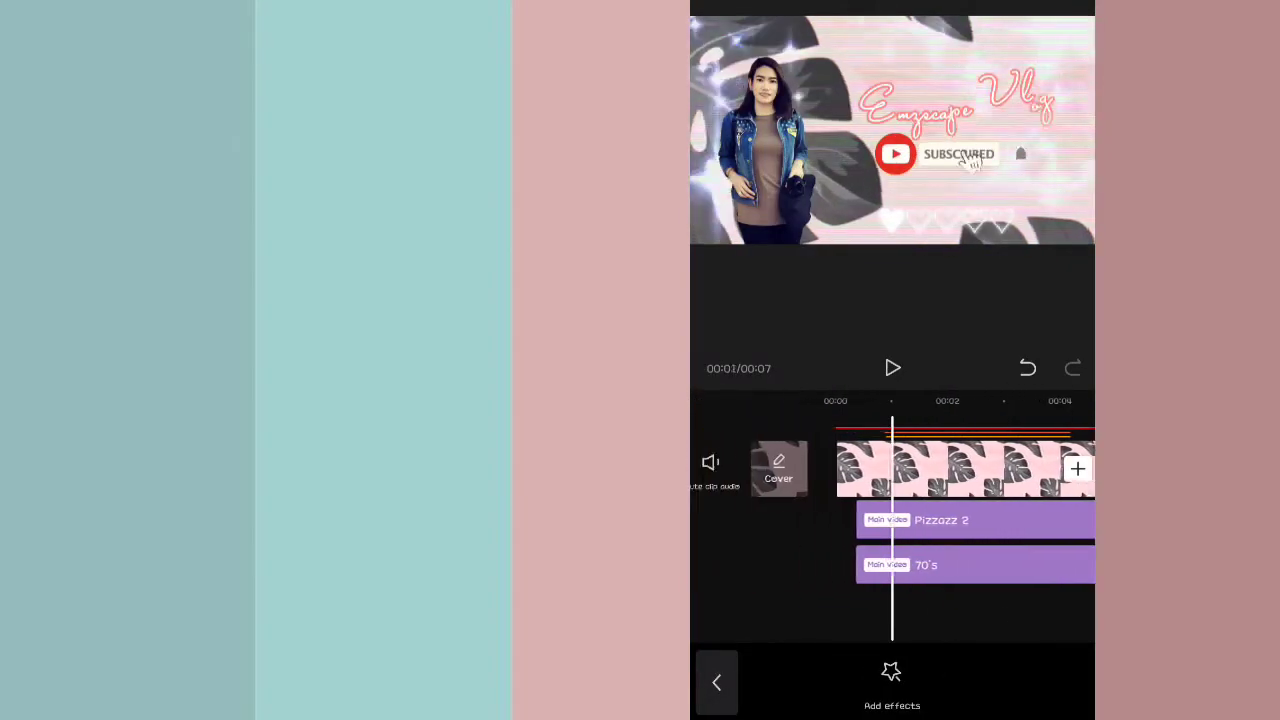
Play the intro to check both effects, then return to the start.
left_click(893, 370)
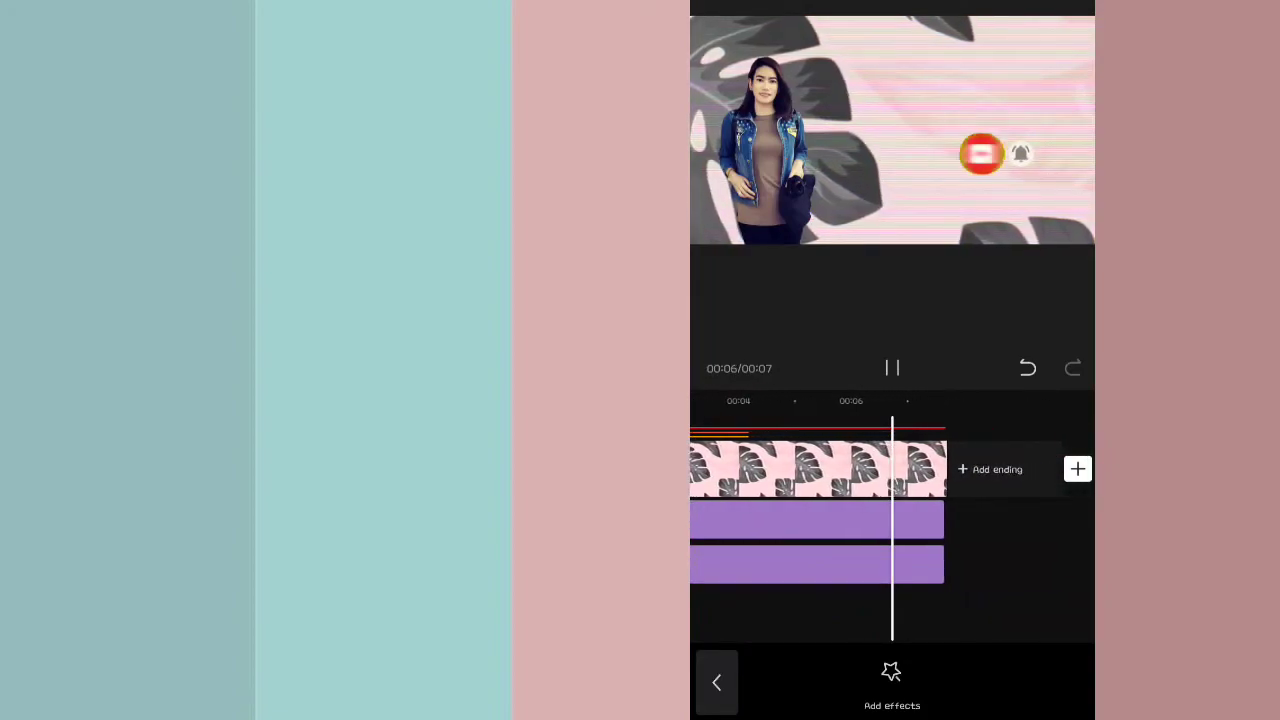
left_click(892, 368)
left_click(892, 365)
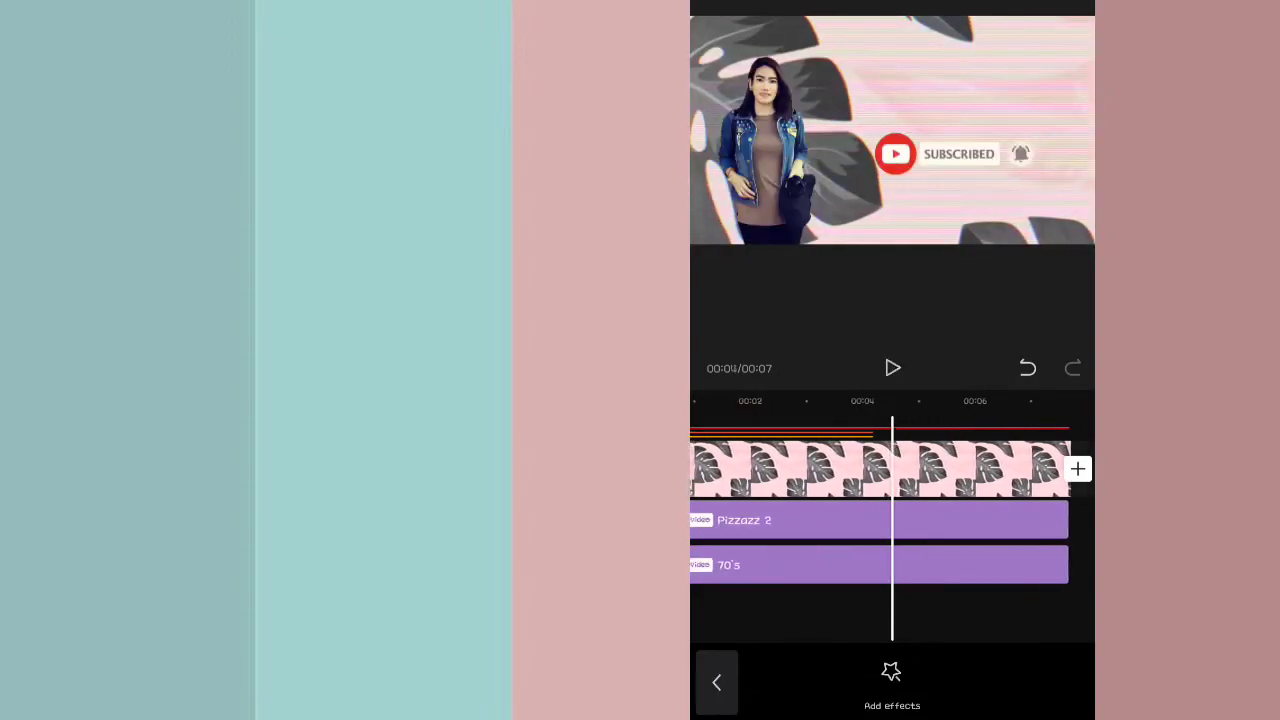
left_click_drag(971, 637, 1071, 627)
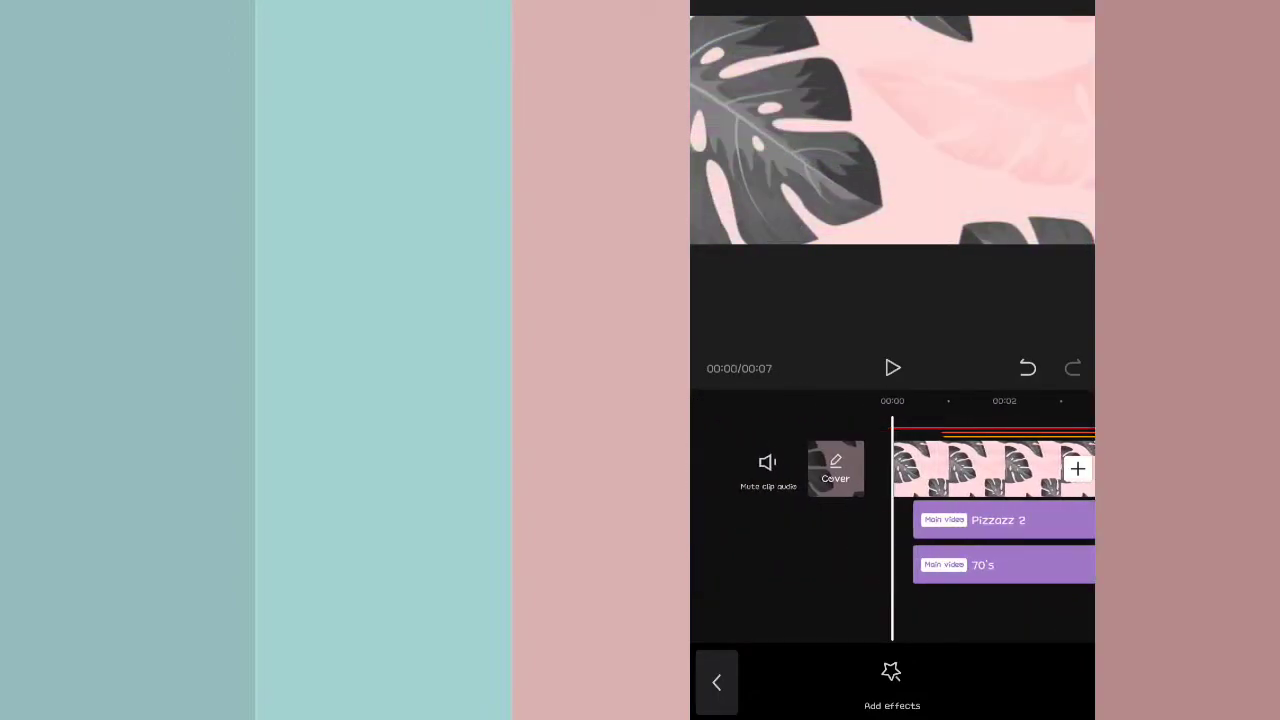
Open the From device song list in the audio sounds library.
left_click(716, 682)
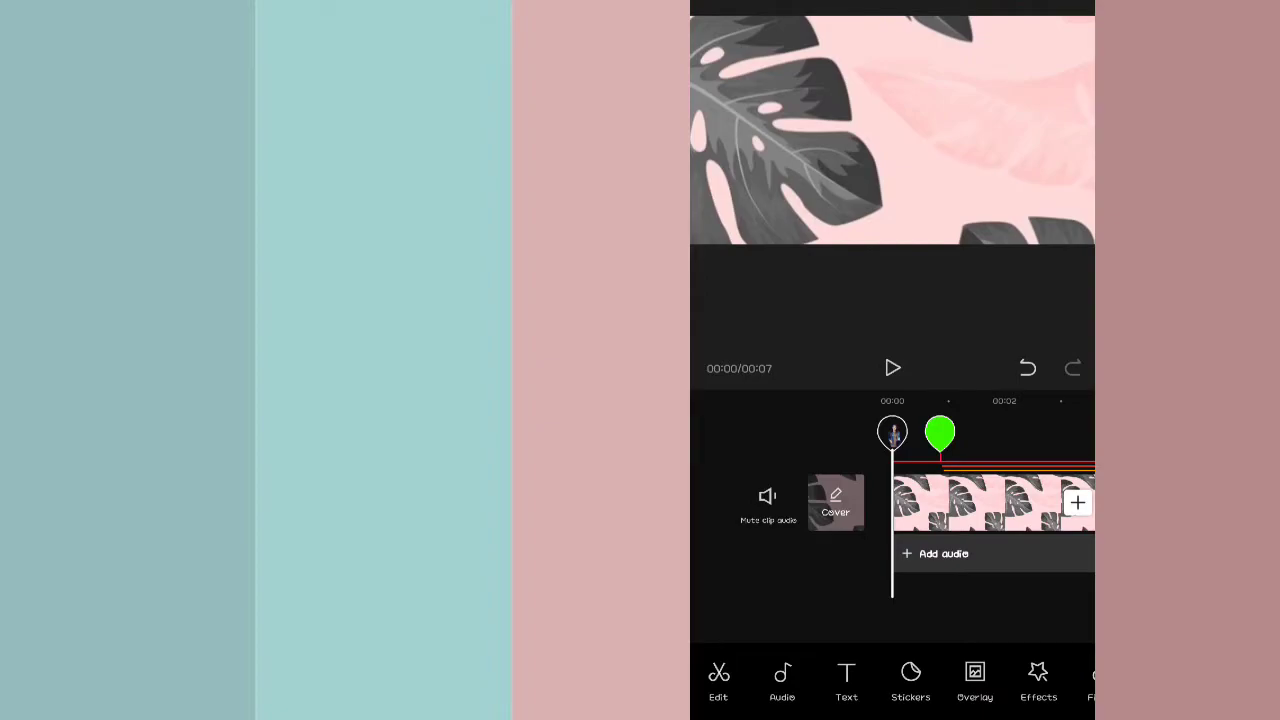
left_click(782, 680)
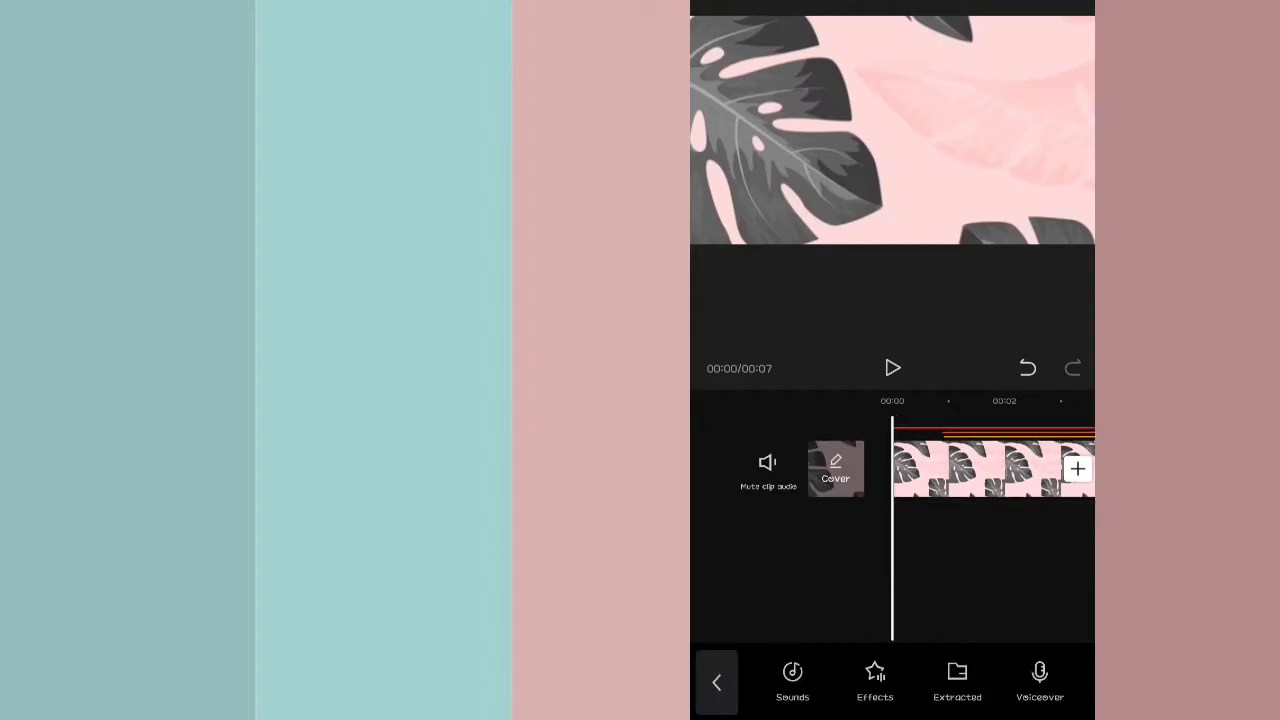
left_click(792, 680)
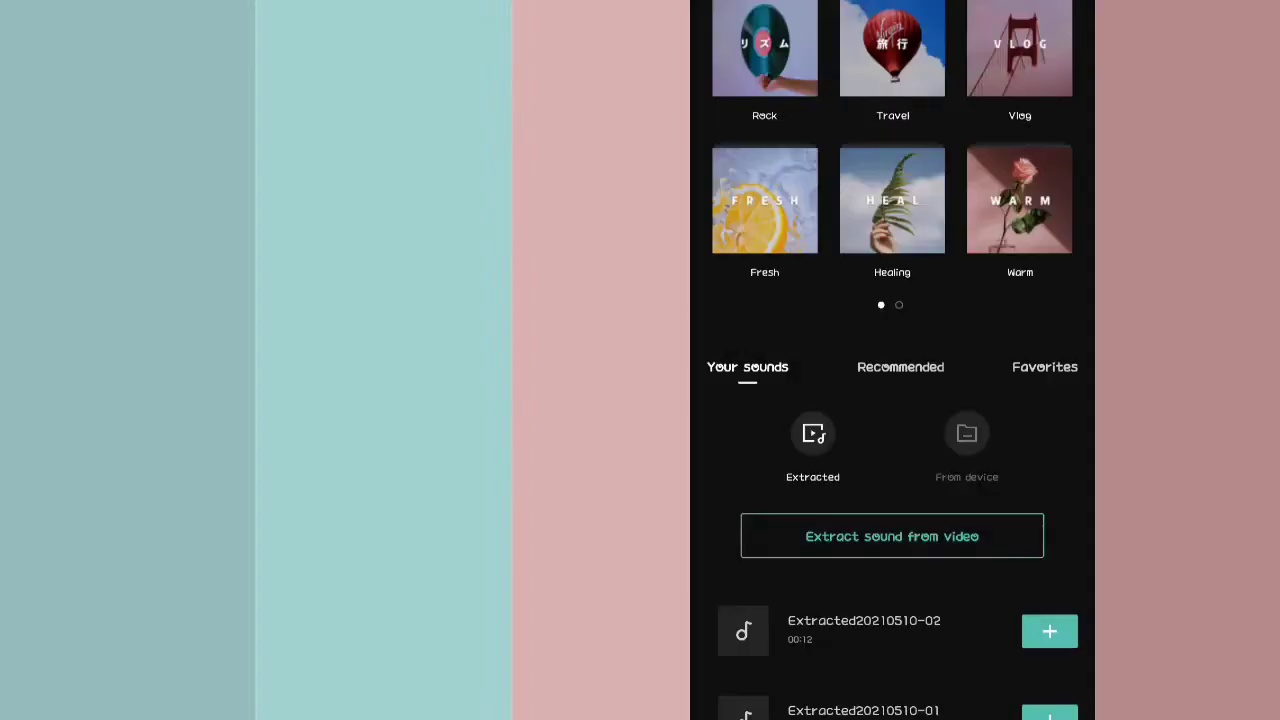
left_click(966, 440)
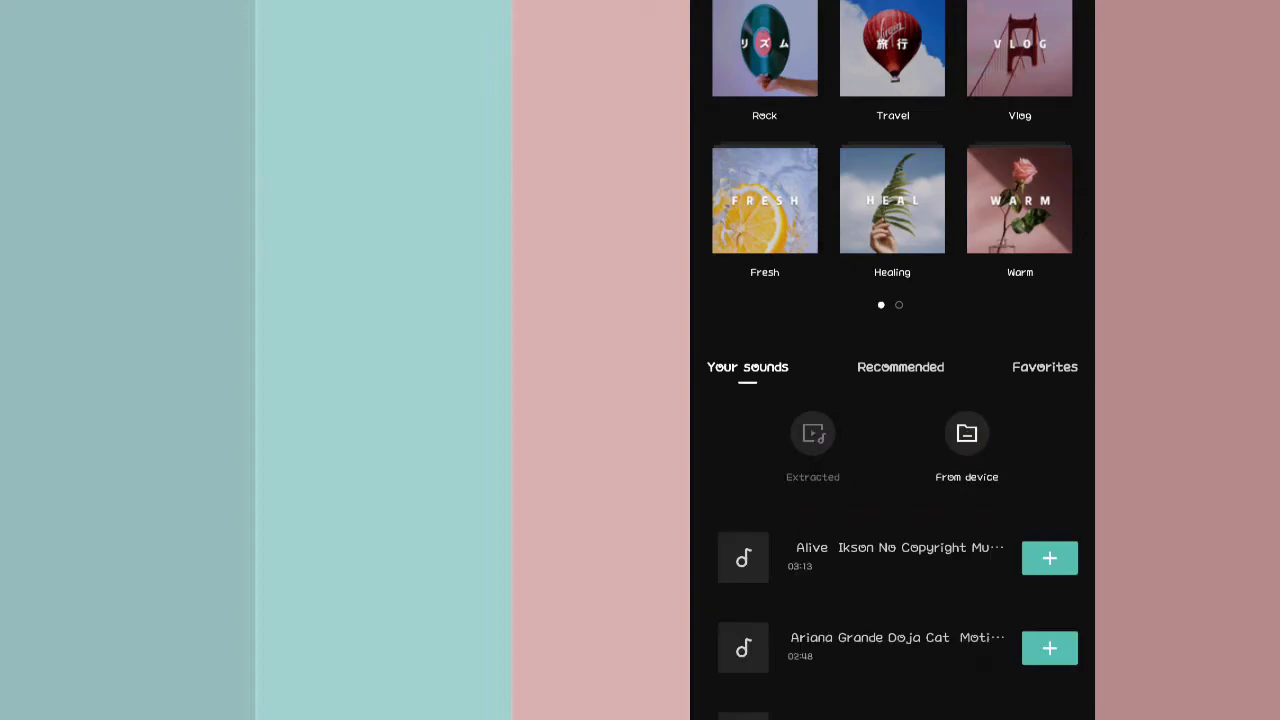
Preview Boost and Journey, then add Journey as the audio track.
scroll(954, 511, "down", 1)
scroll(909, 571, "down", 1)
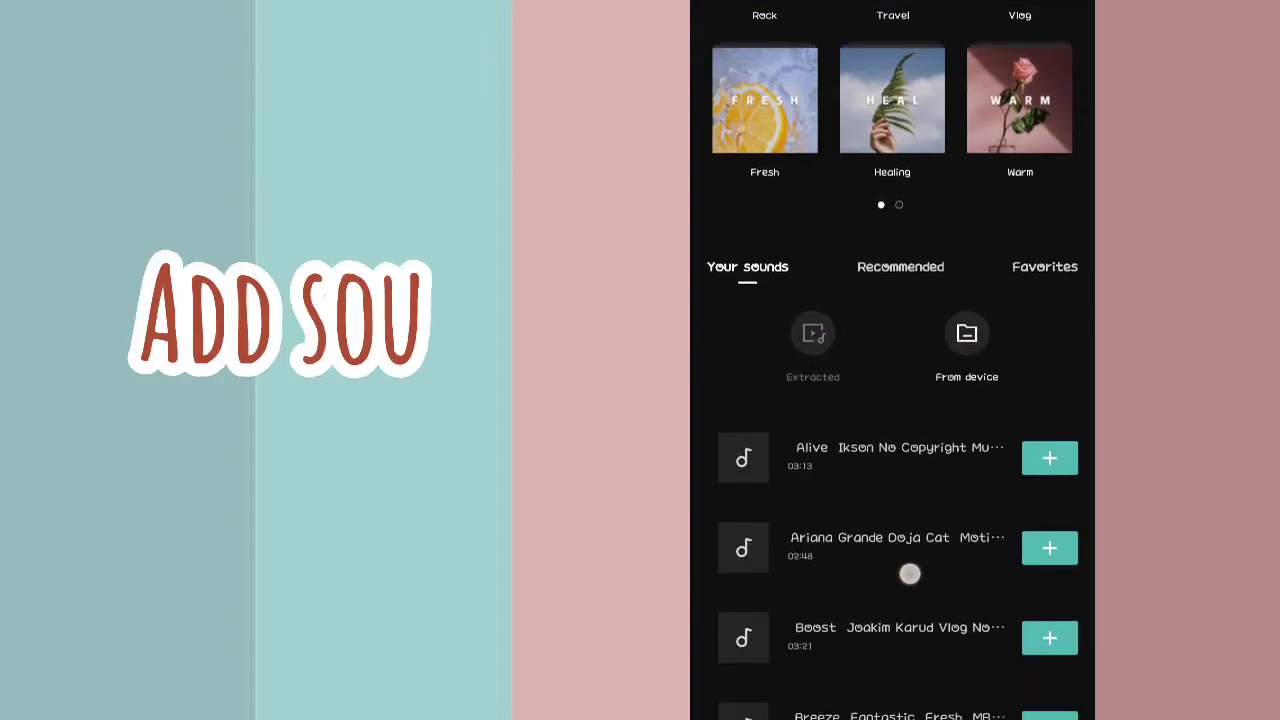
scroll(914, 586, "down", 1)
left_click(898, 507)
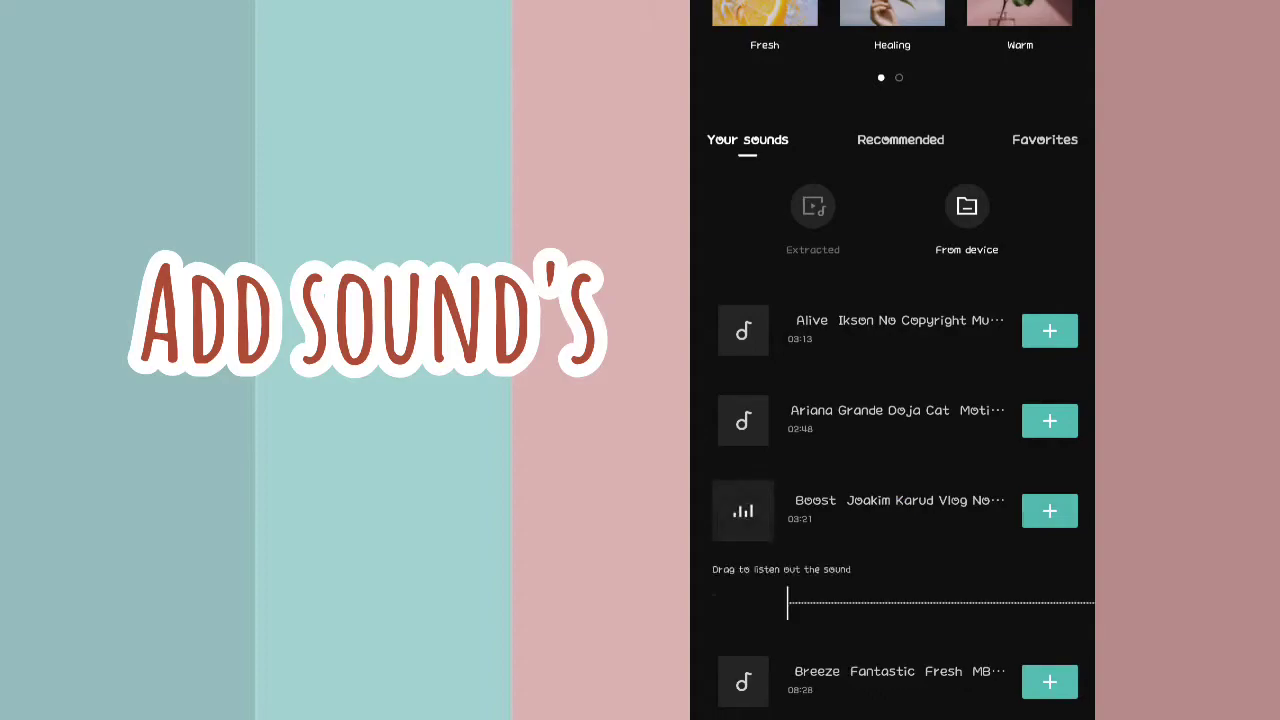
scroll(903, 563, "down", 5)
left_click(898, 414)
scroll(903, 563, "down", 1)
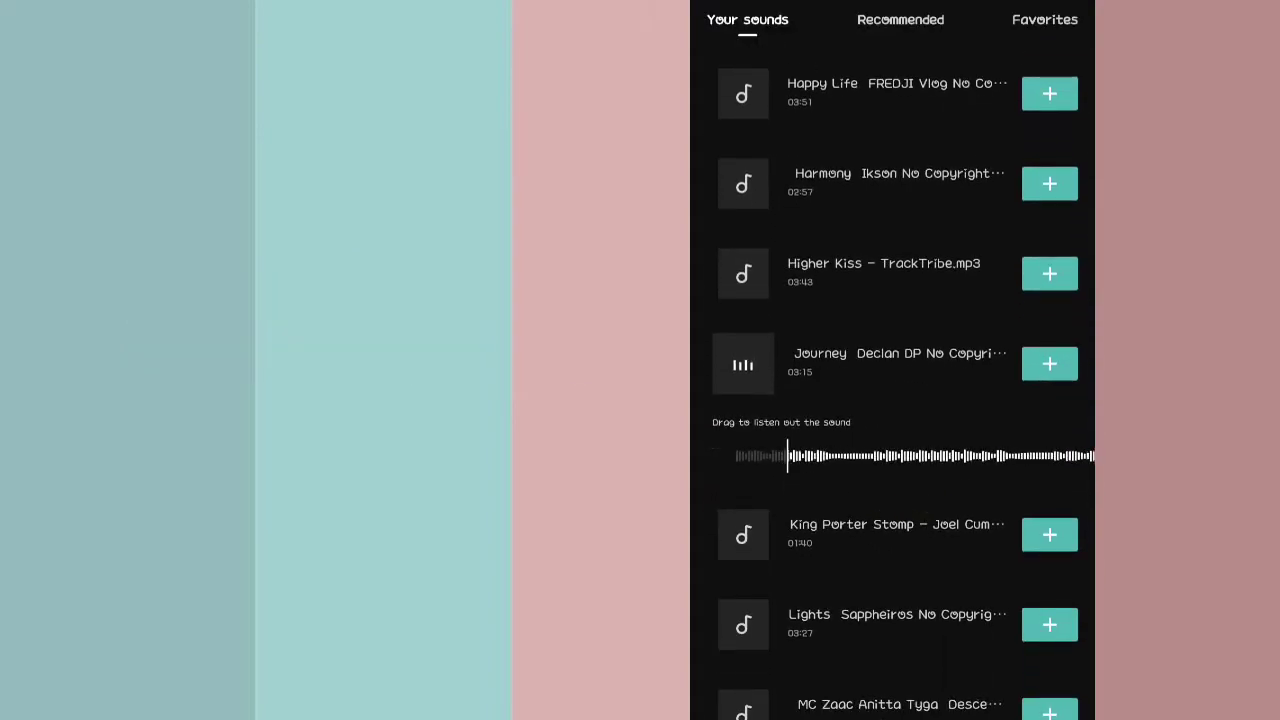
left_click(1052, 365)
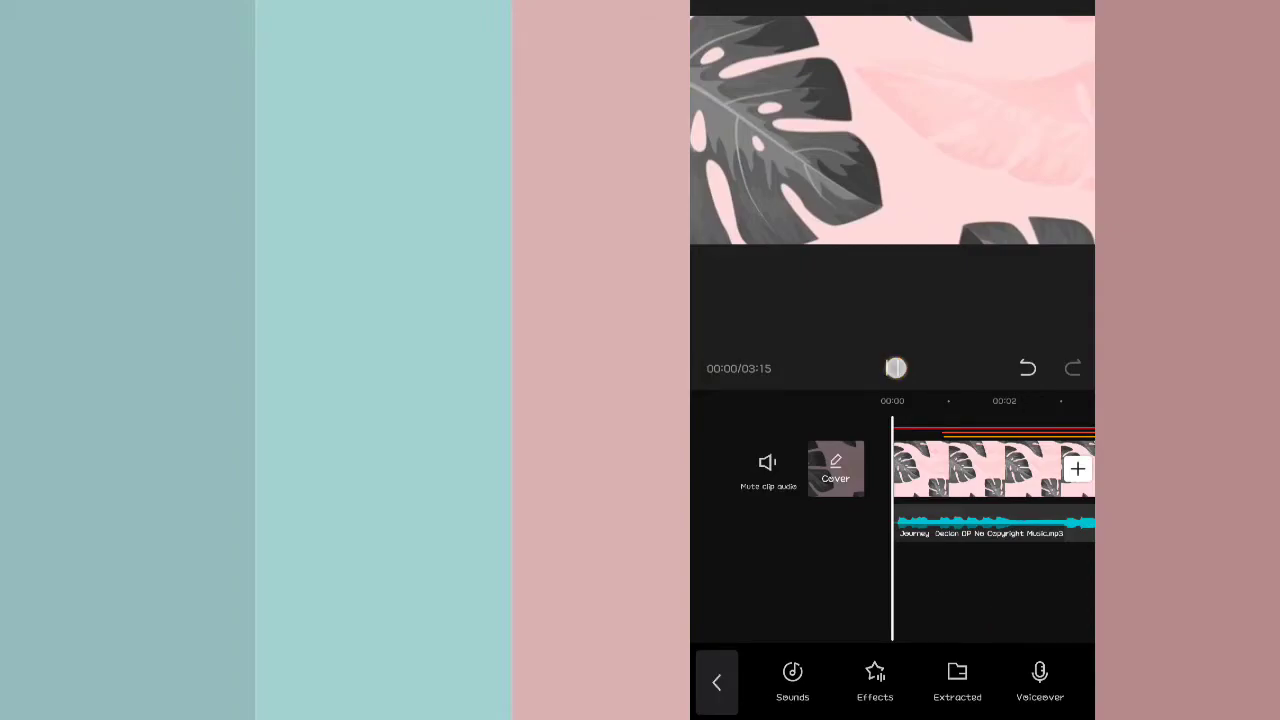
Trim the Journey music to end at 00:07 and give it a 2.7 s fade-out.
left_click(895, 368)
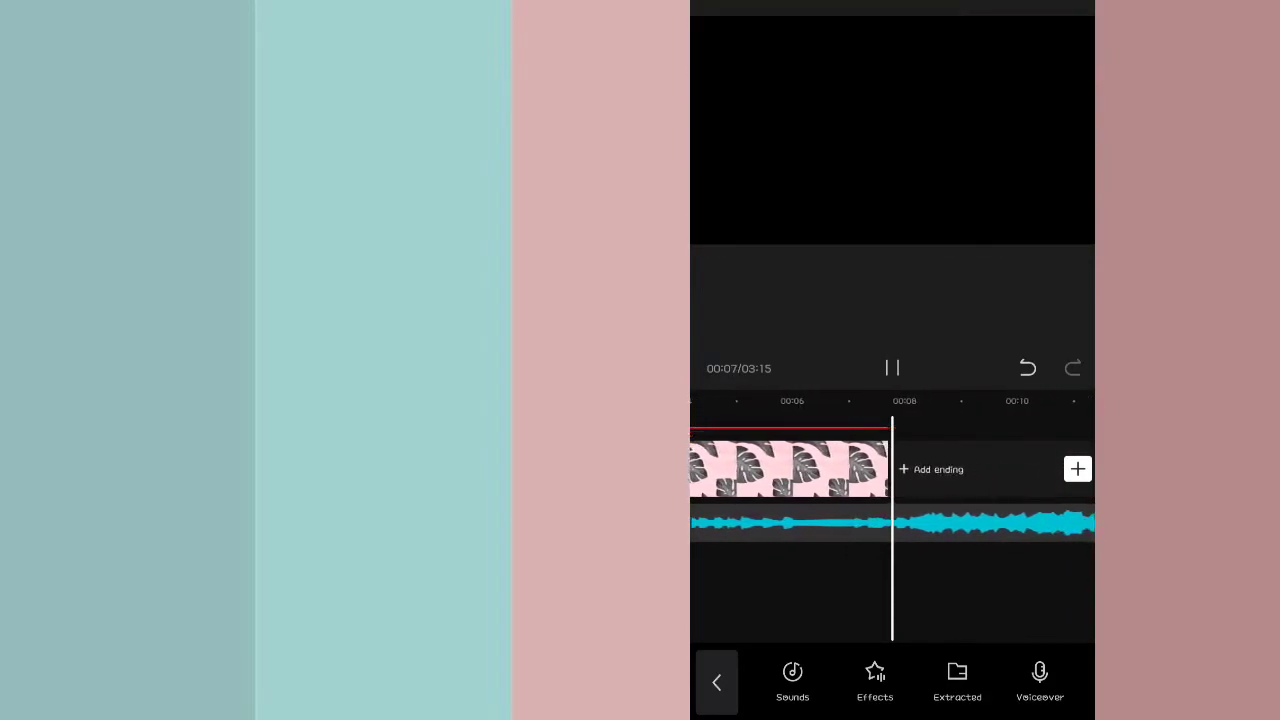
left_click(980, 523)
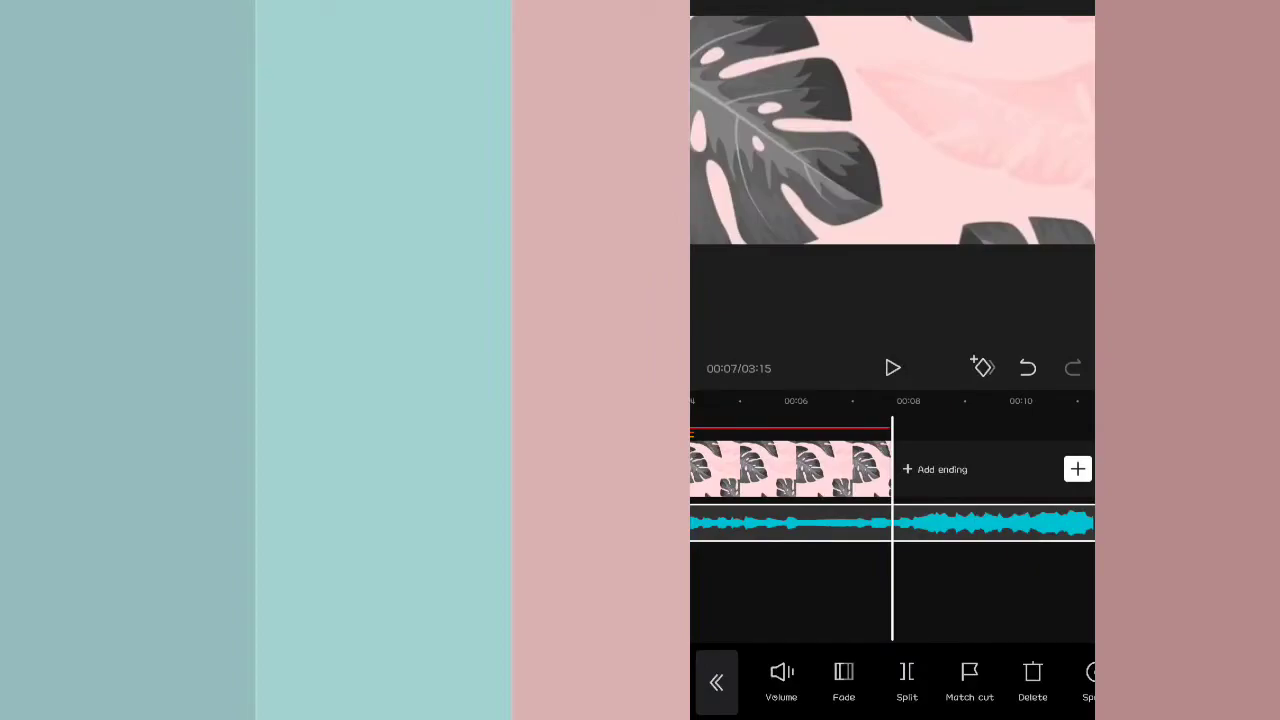
left_click(990, 523)
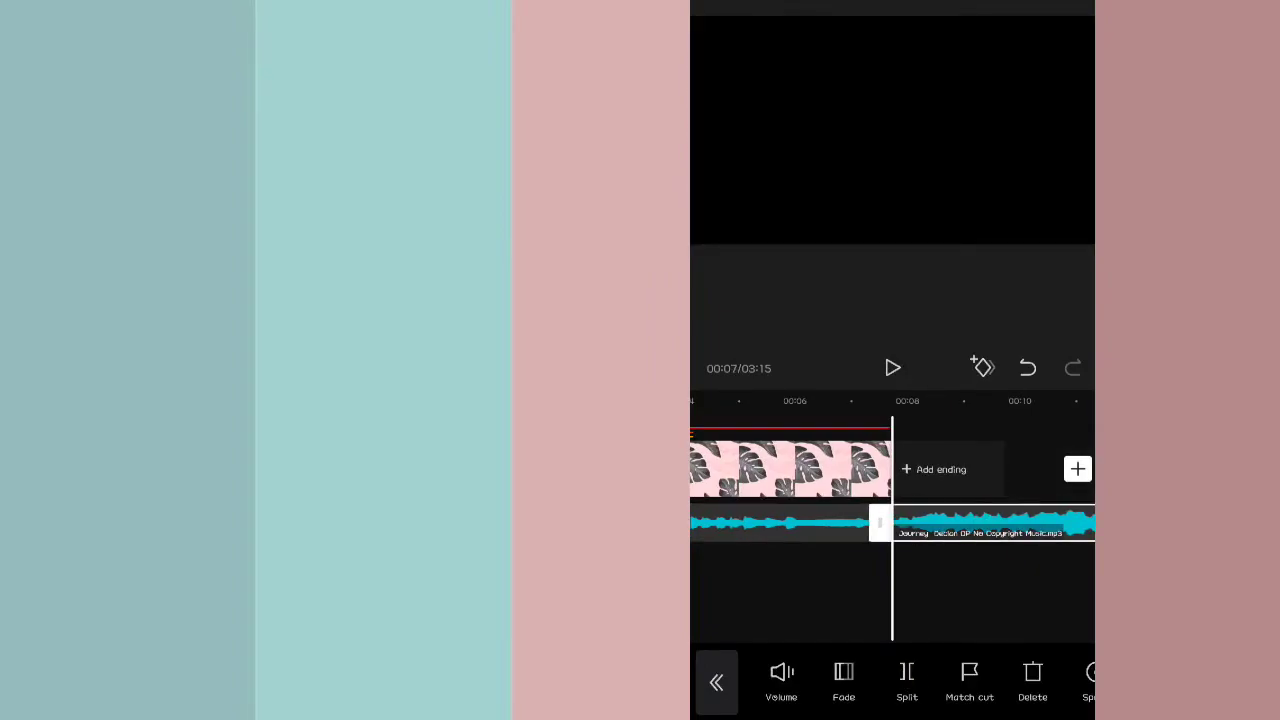
left_click(1032, 680)
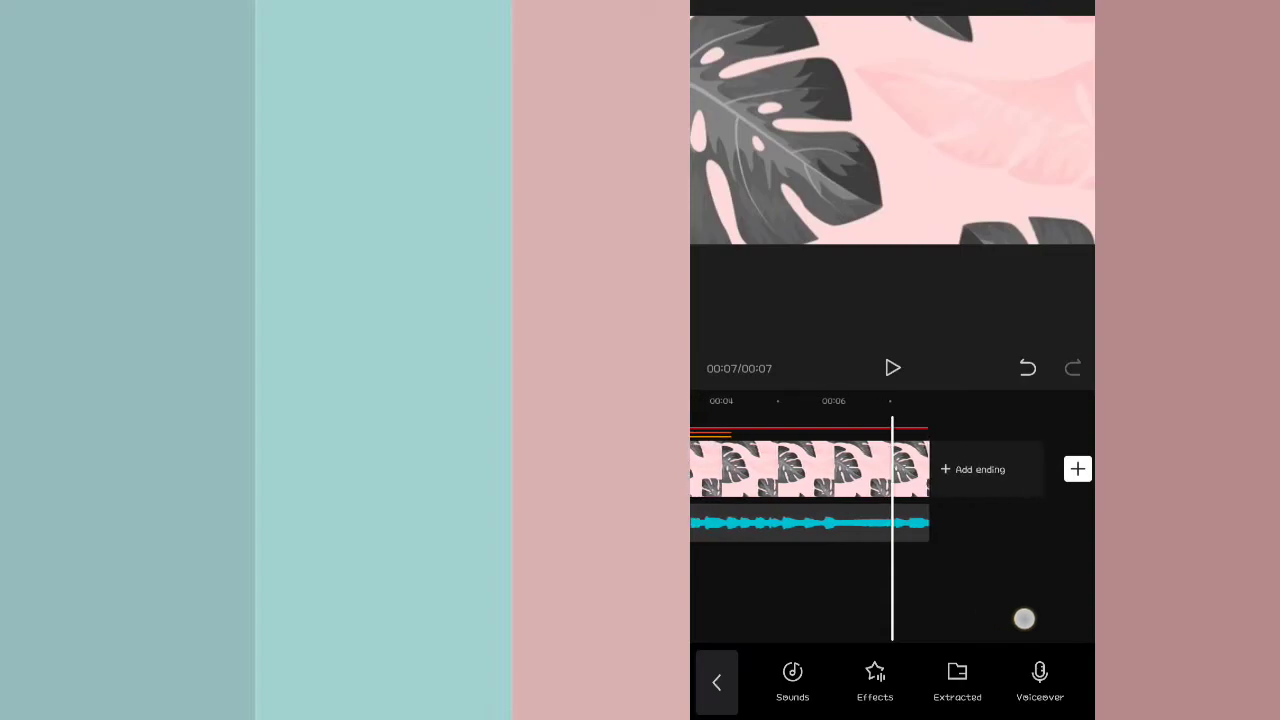
left_click_drag(864, 522, 890, 522)
left_click(843, 680)
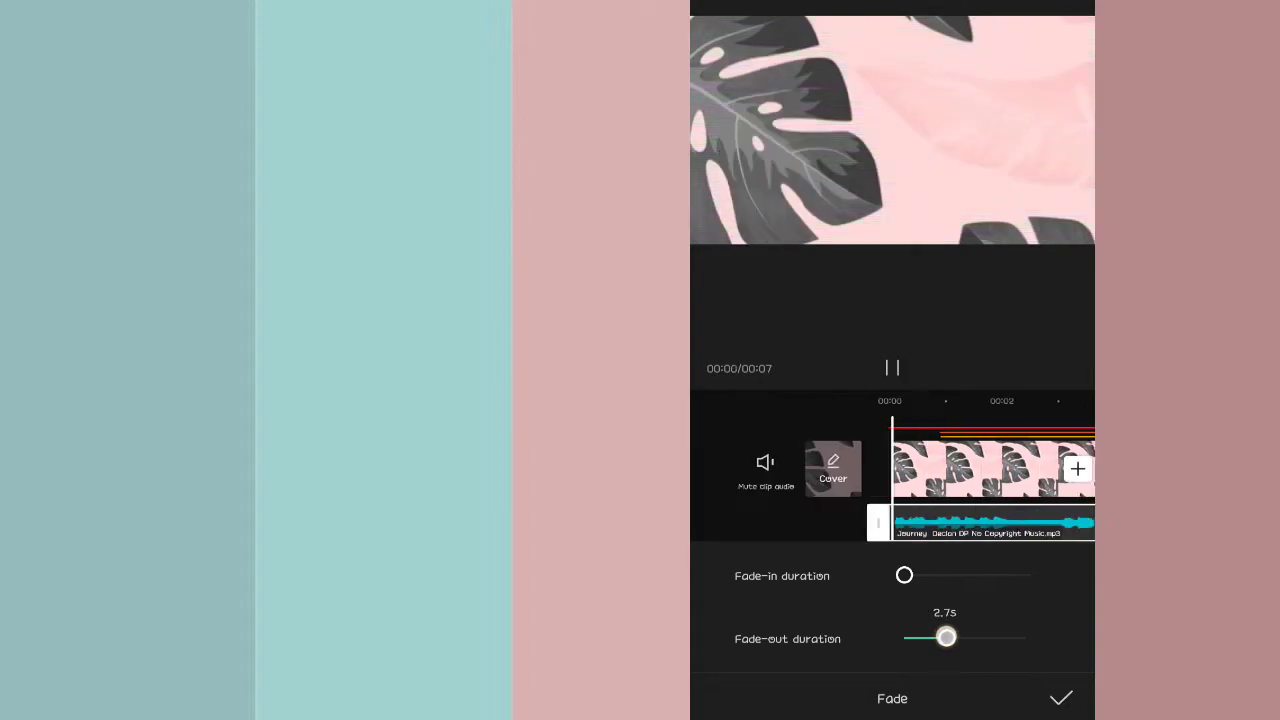
left_click(1061, 698)
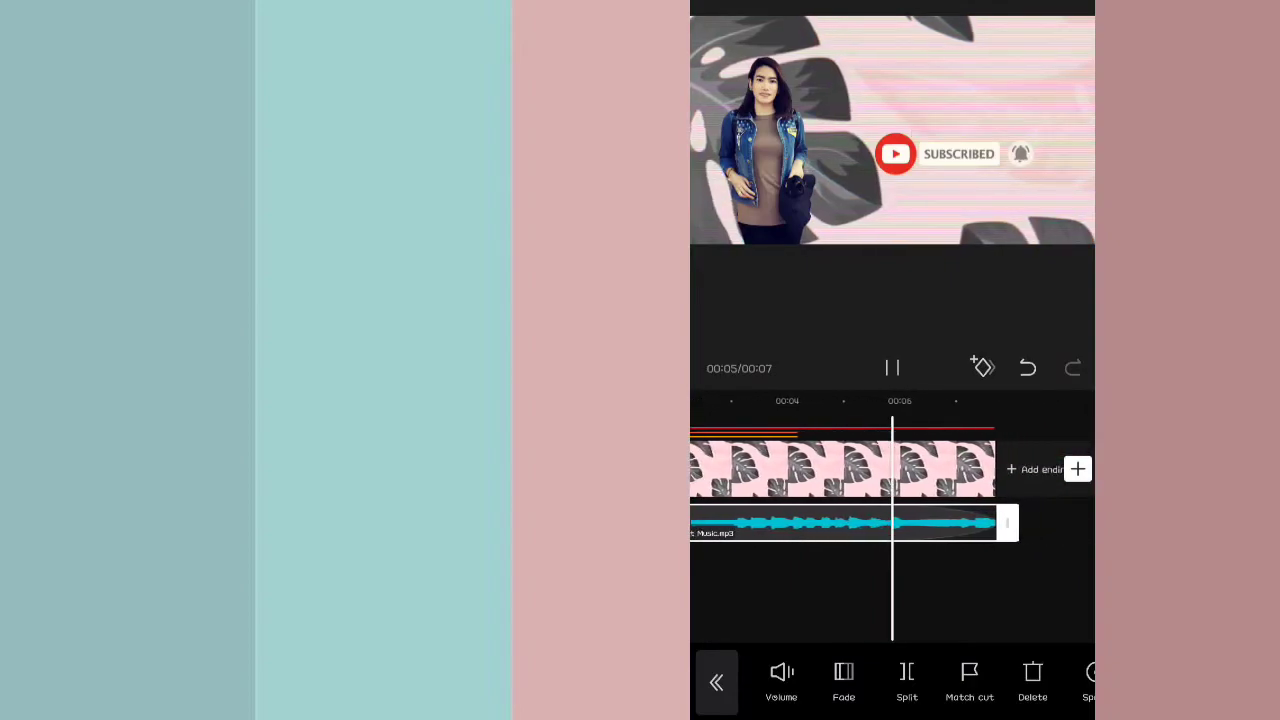
Add the red FOLLOW + sticker from the Like/Subscribe set, shrunk and placed under SUBSCRIBED.
left_click(1028, 683)
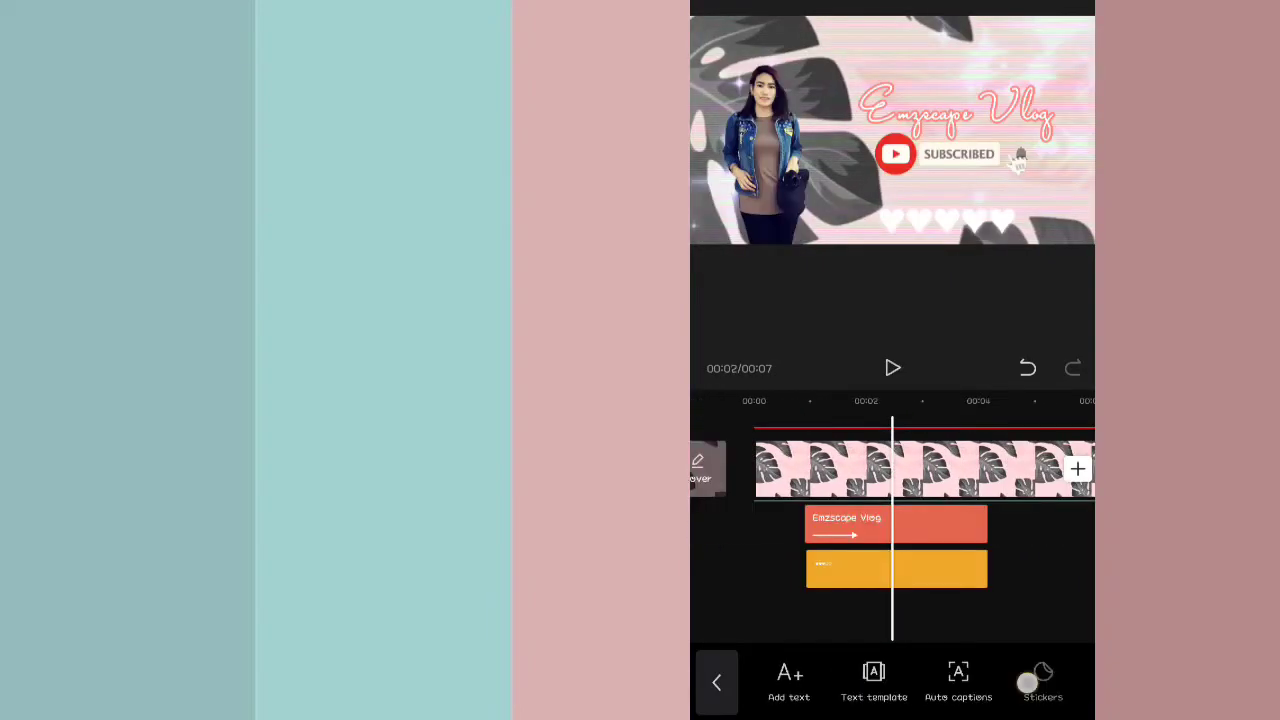
scroll(891, 600, "down", 2)
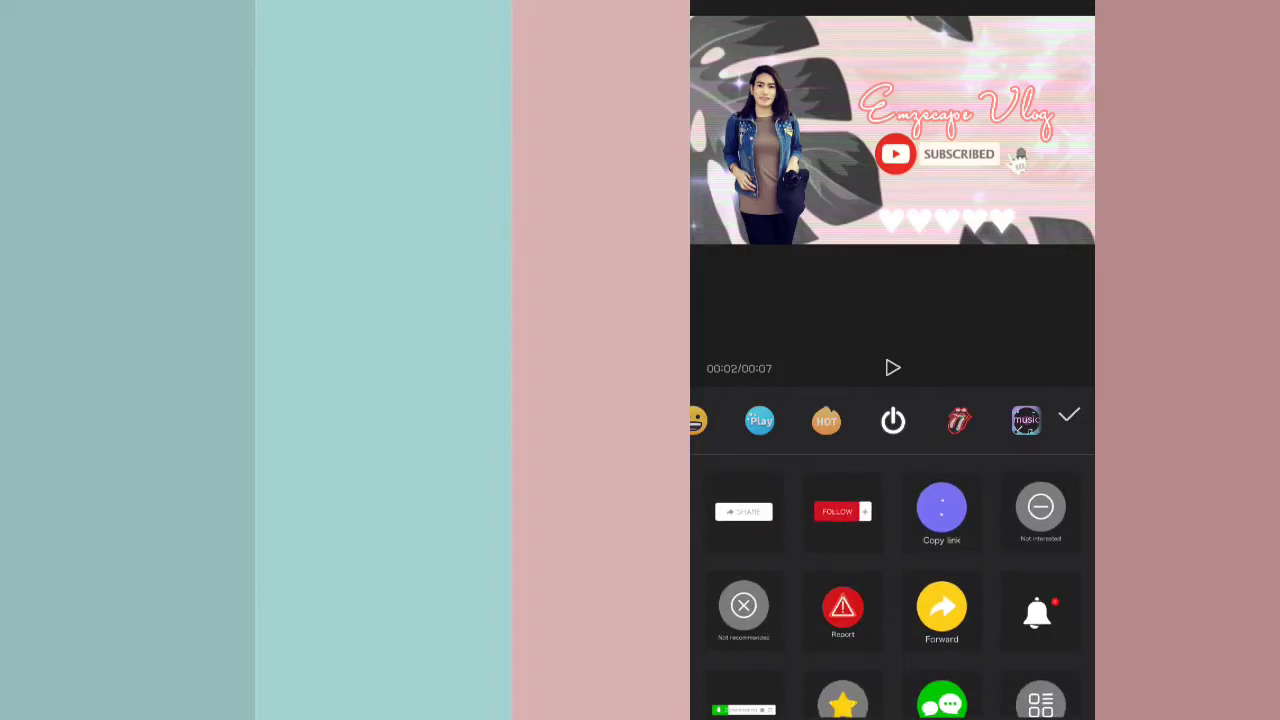
left_click_drag(986, 600, 977, 616)
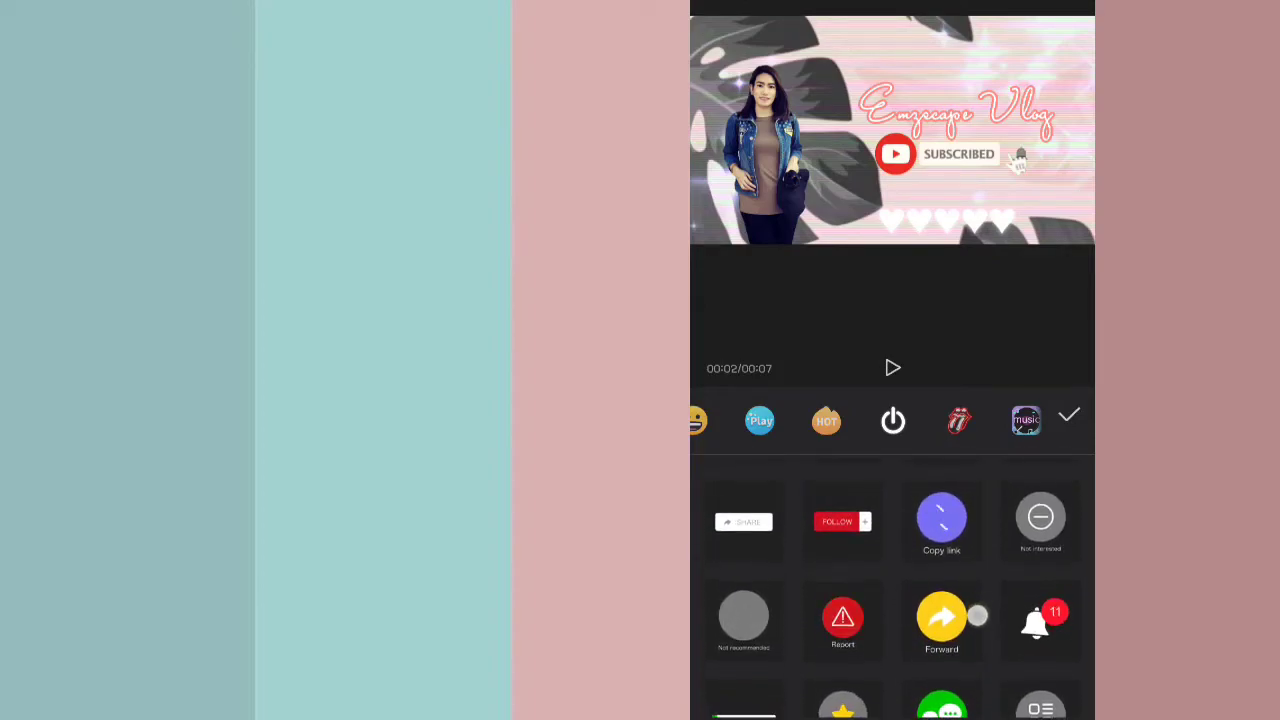
scroll(977, 616, "up", 1)
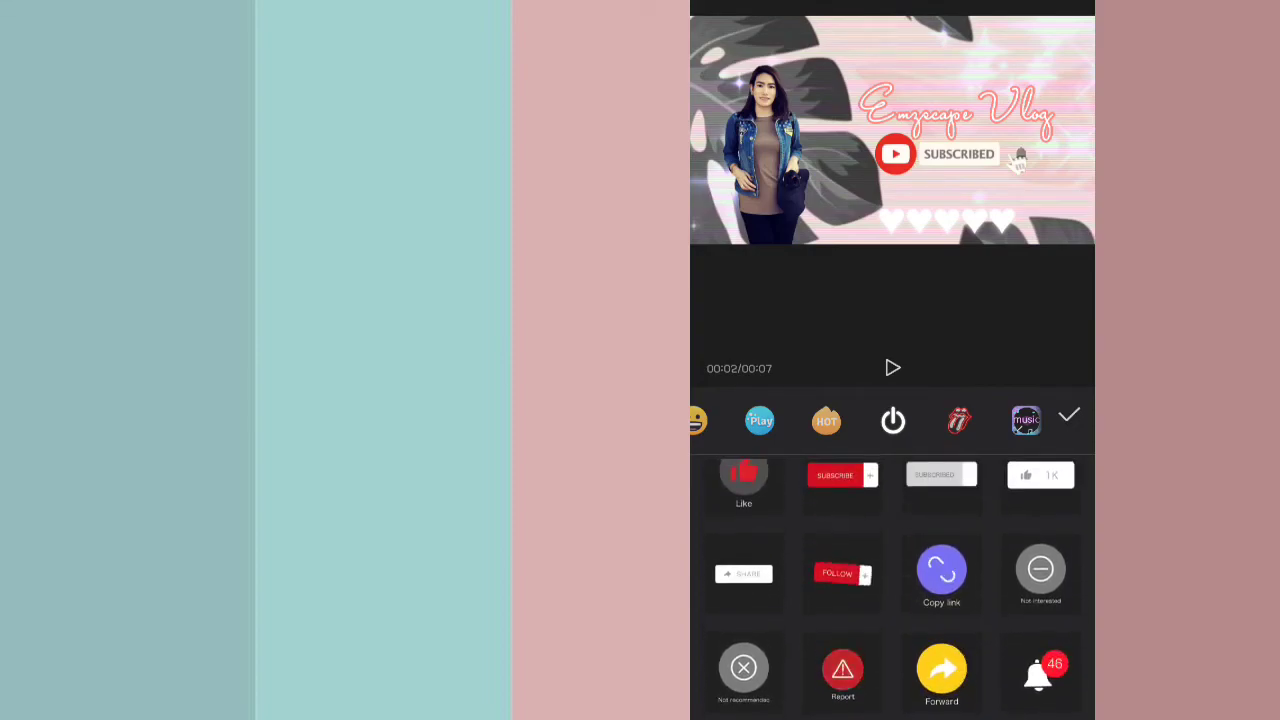
left_click_drag(949, 627, 949, 634)
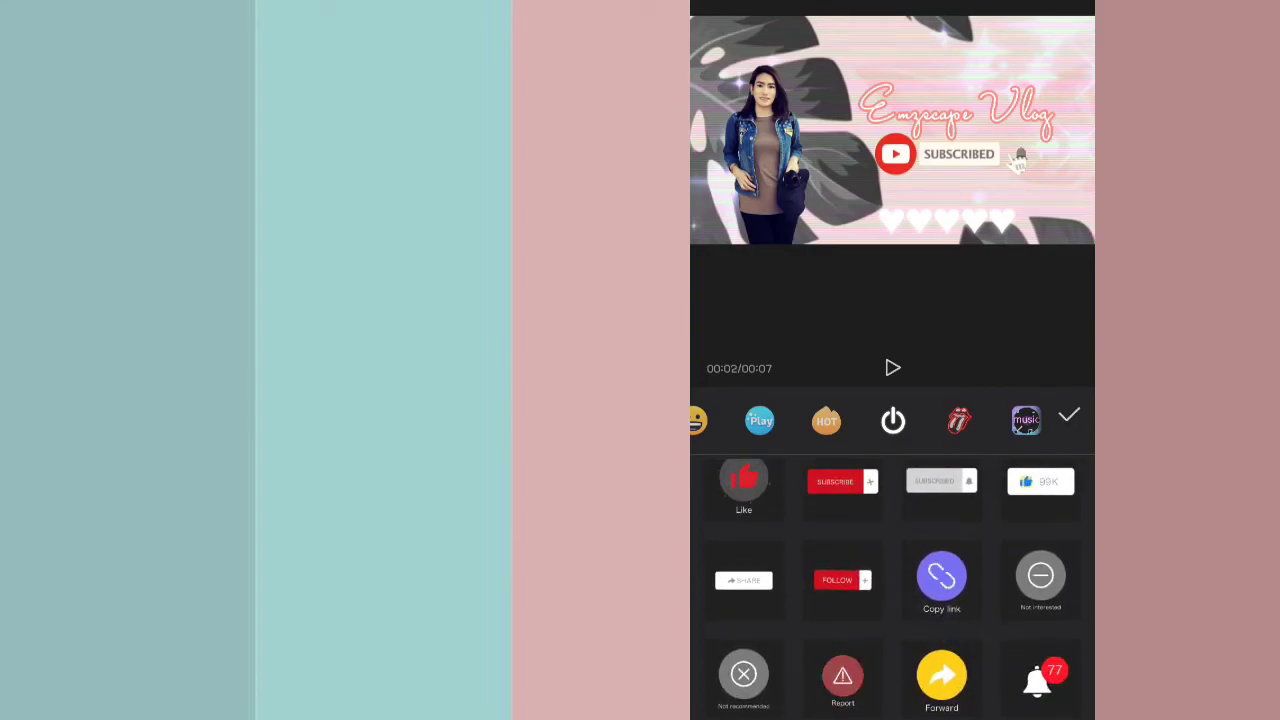
left_click(842, 580)
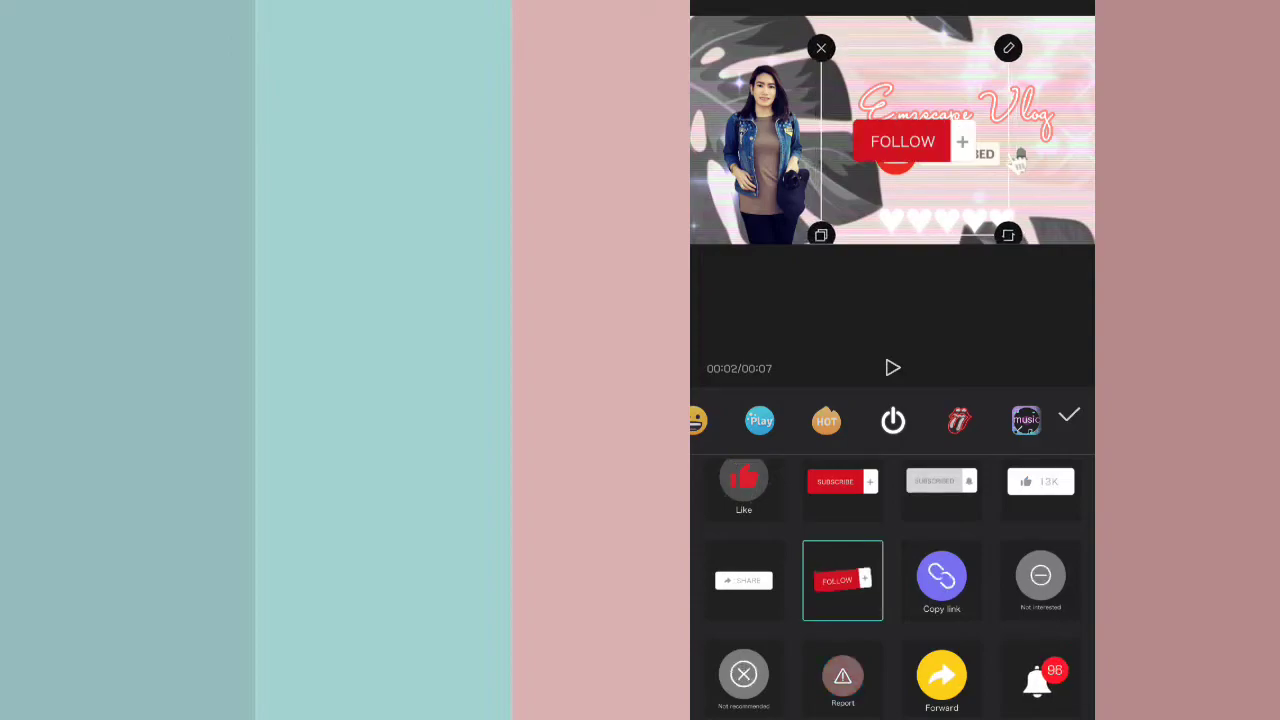
left_click_drag(943, 187, 929, 110)
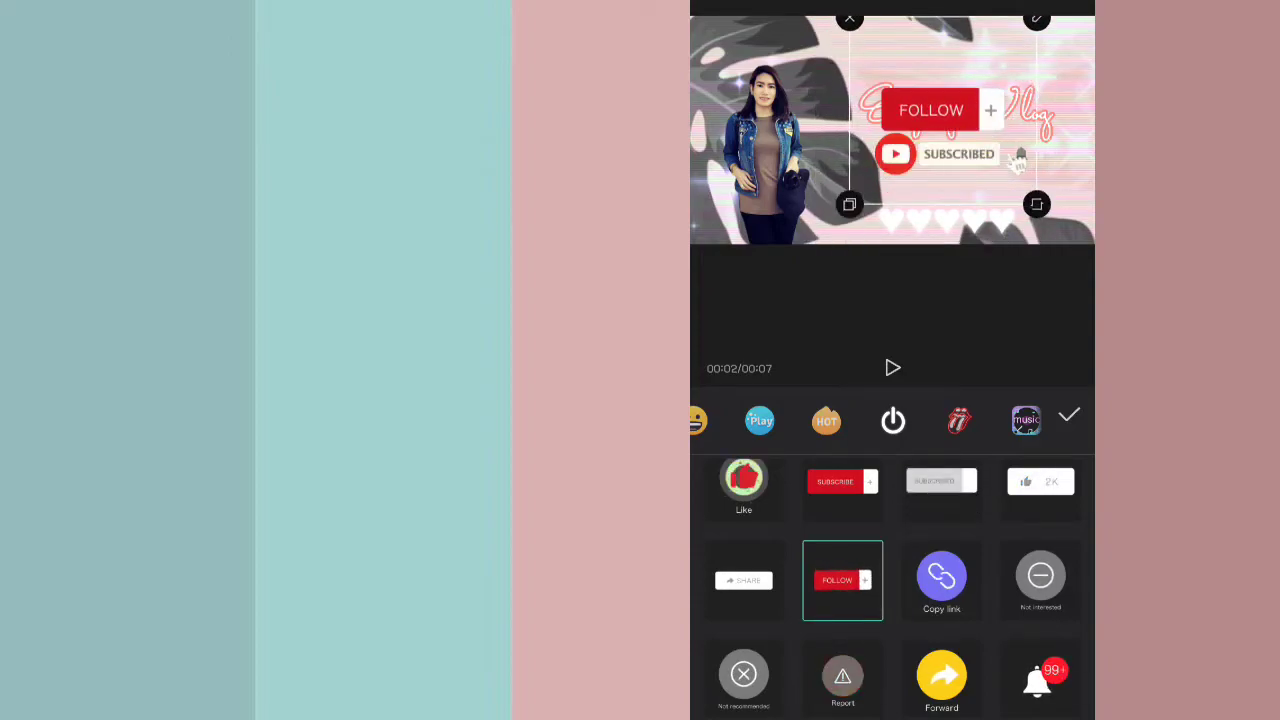
left_click_drag(1038, 203, 1001, 167)
mouse_move(936, 110)
left_mouse_down()
mouse_move(940, 191)
mouse_move(949, 182)
left_mouse_up()
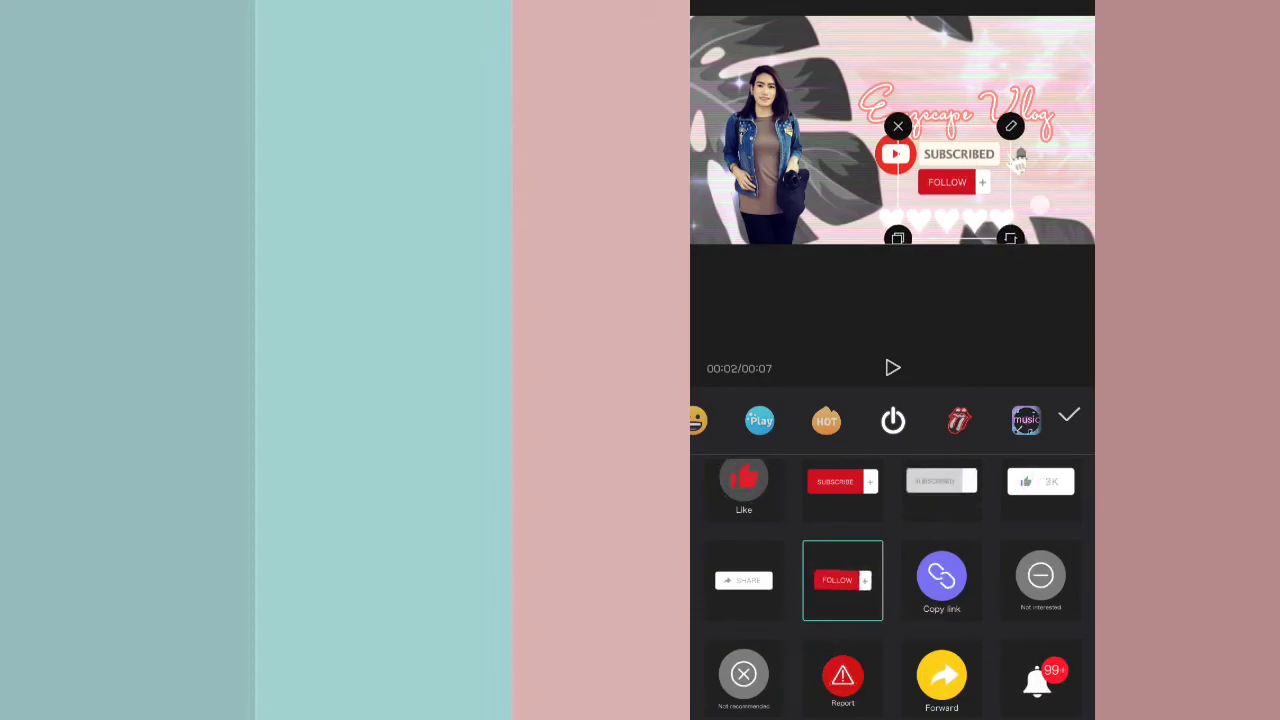
Move the FOLLOW sticker clip earlier to line up with the title and hearts clips.
left_click(1069, 415)
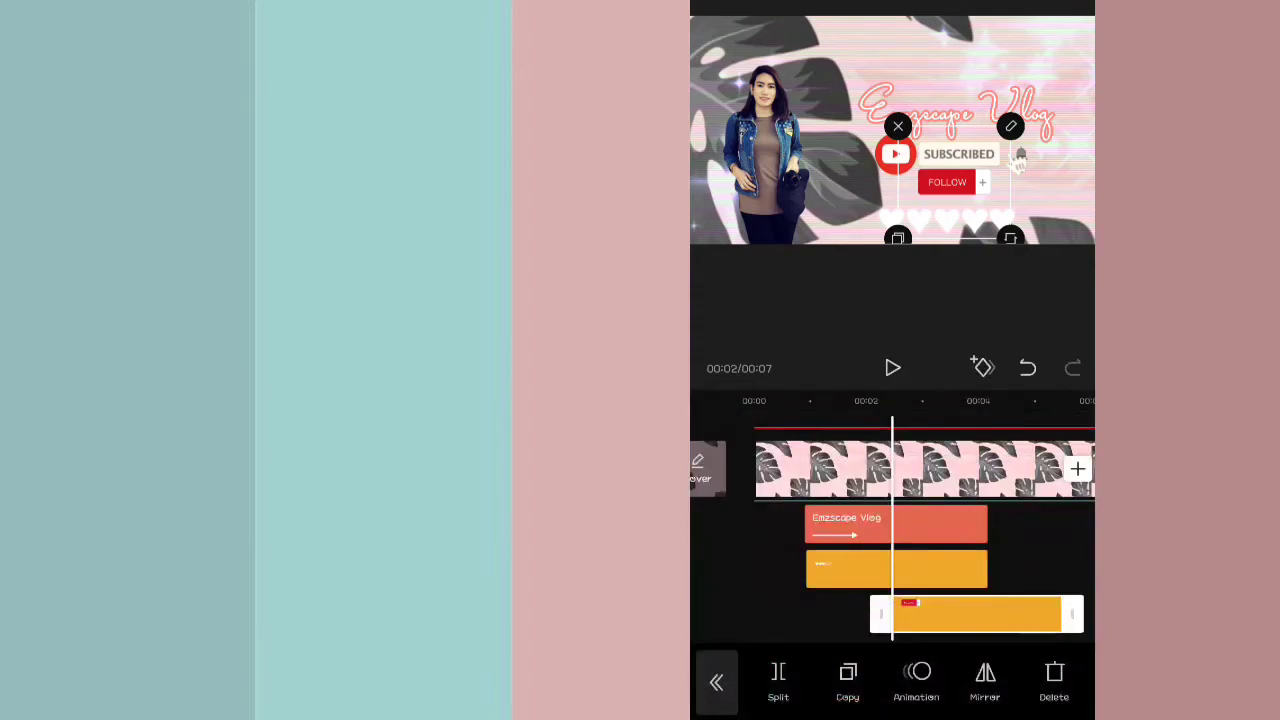
left_click_drag(964, 624, 890, 617)
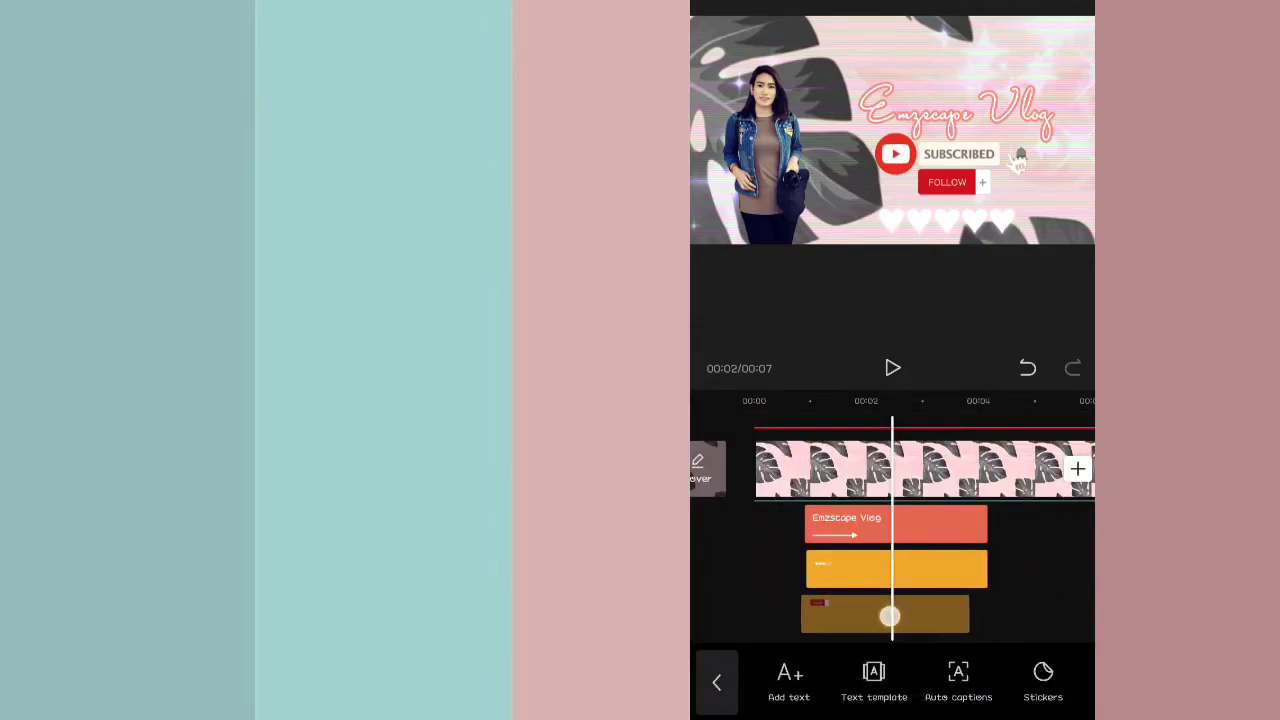
left_click_drag(890, 616, 891, 616)
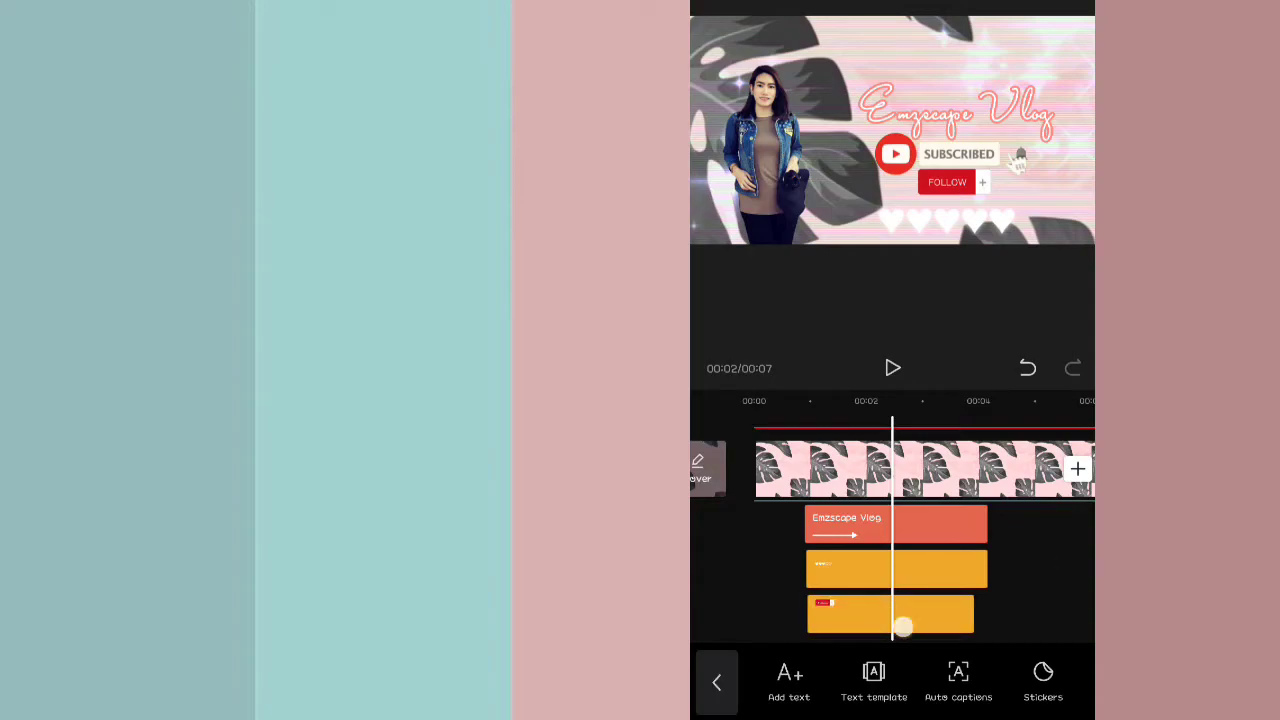
left_click(903, 627)
left_click(1004, 598)
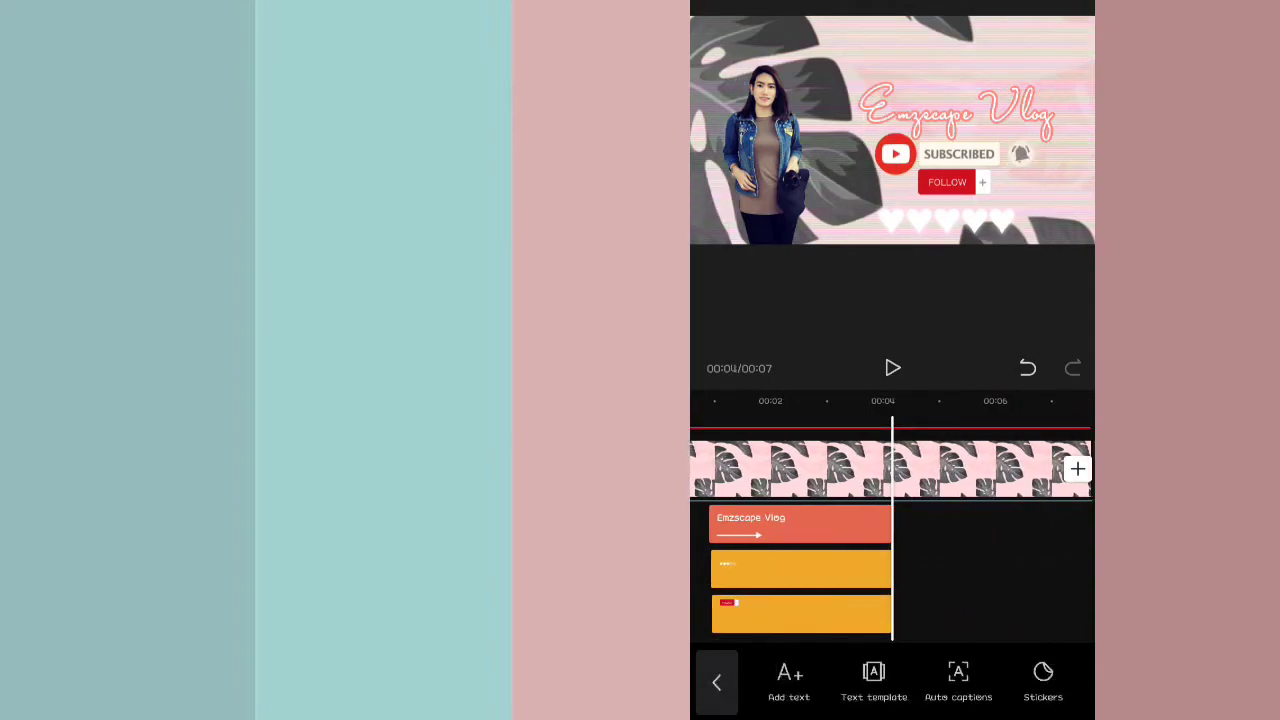
left_click_drag(920, 617, 1058, 617)
Play the intro, scrub back to the start, and review the effect layers.
left_click(892, 368)
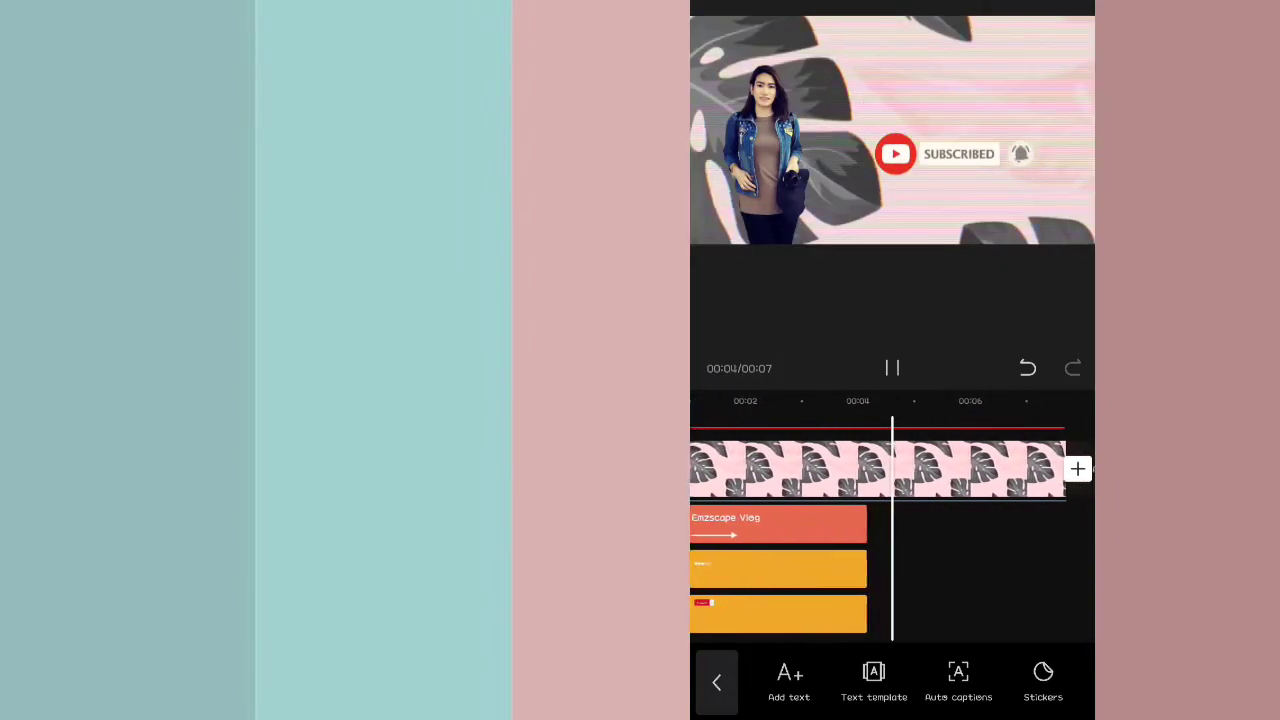
mouse_move(920, 577)
left_mouse_down()
mouse_move(960, 577)
mouse_move(946, 594)
mouse_move(974, 593)
left_mouse_up()
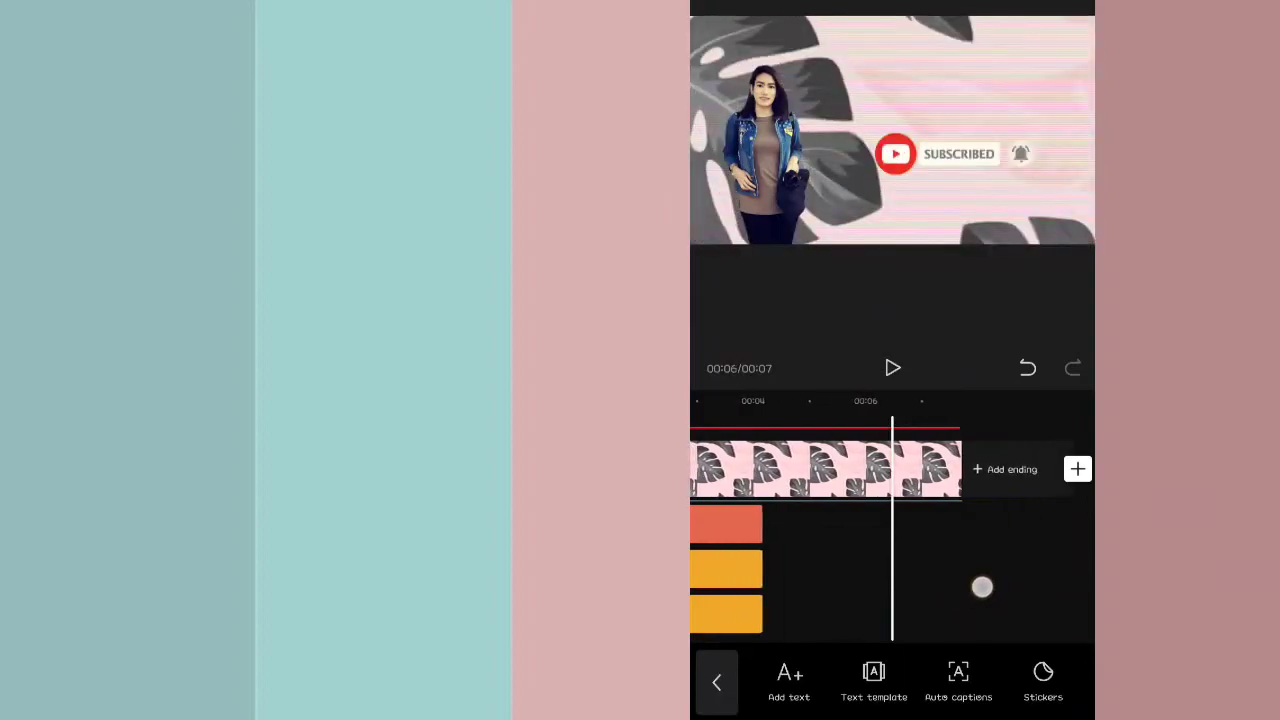
mouse_move(974, 593)
left_mouse_down()
mouse_move(1068, 574)
mouse_move(1021, 604)
left_mouse_up()
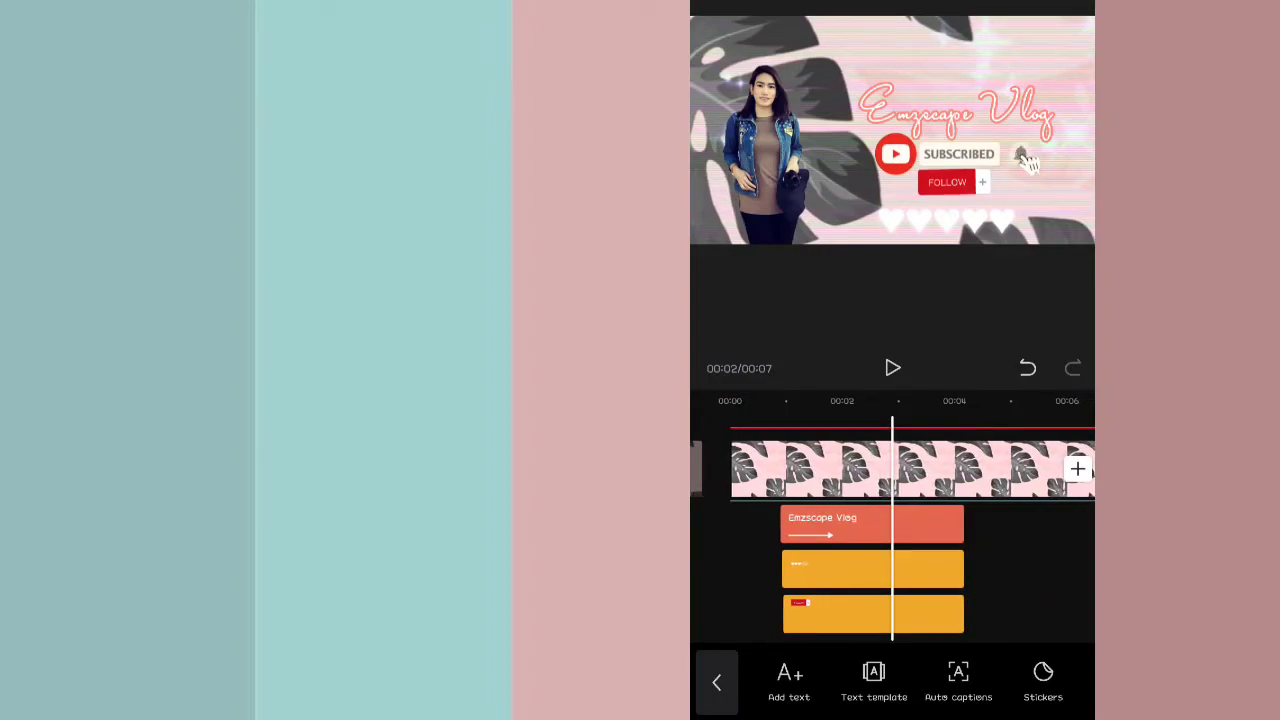
mouse_move(1063, 600)
left_mouse_down()
mouse_move(921, 600)
mouse_move(1054, 595)
left_mouse_up()
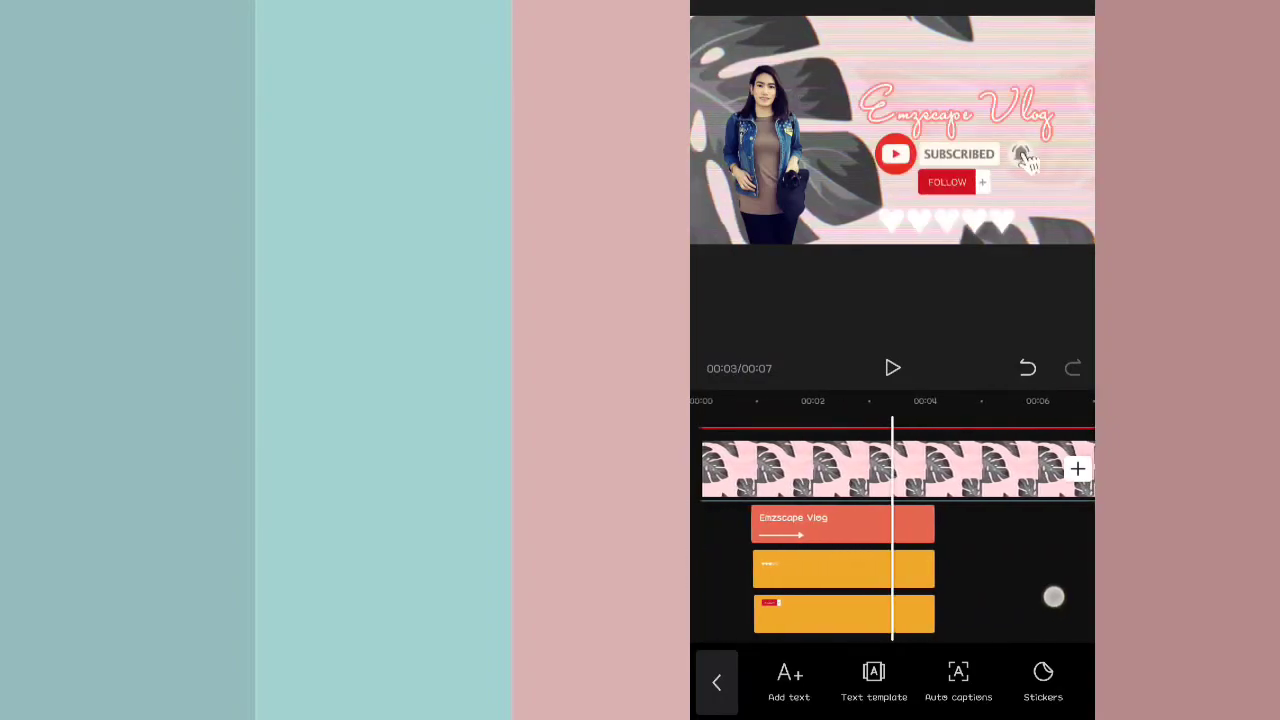
left_click(716, 682)
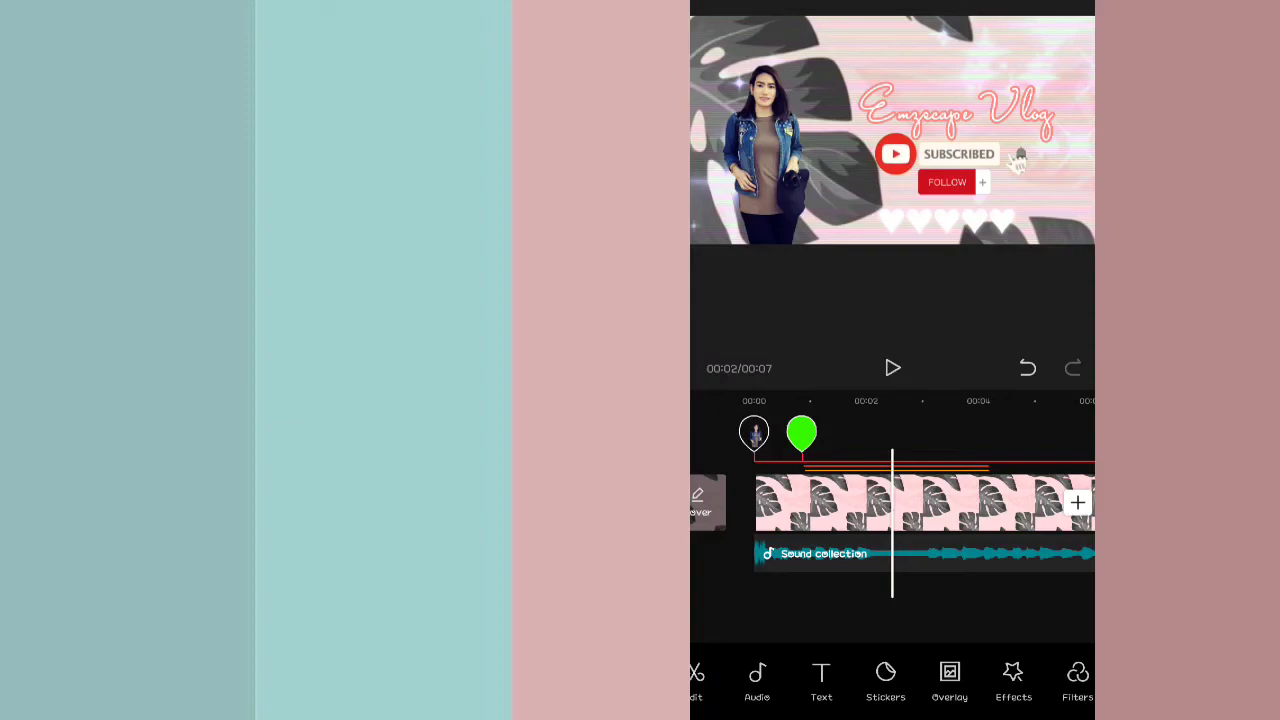
left_click_drag(959, 635, 900, 654)
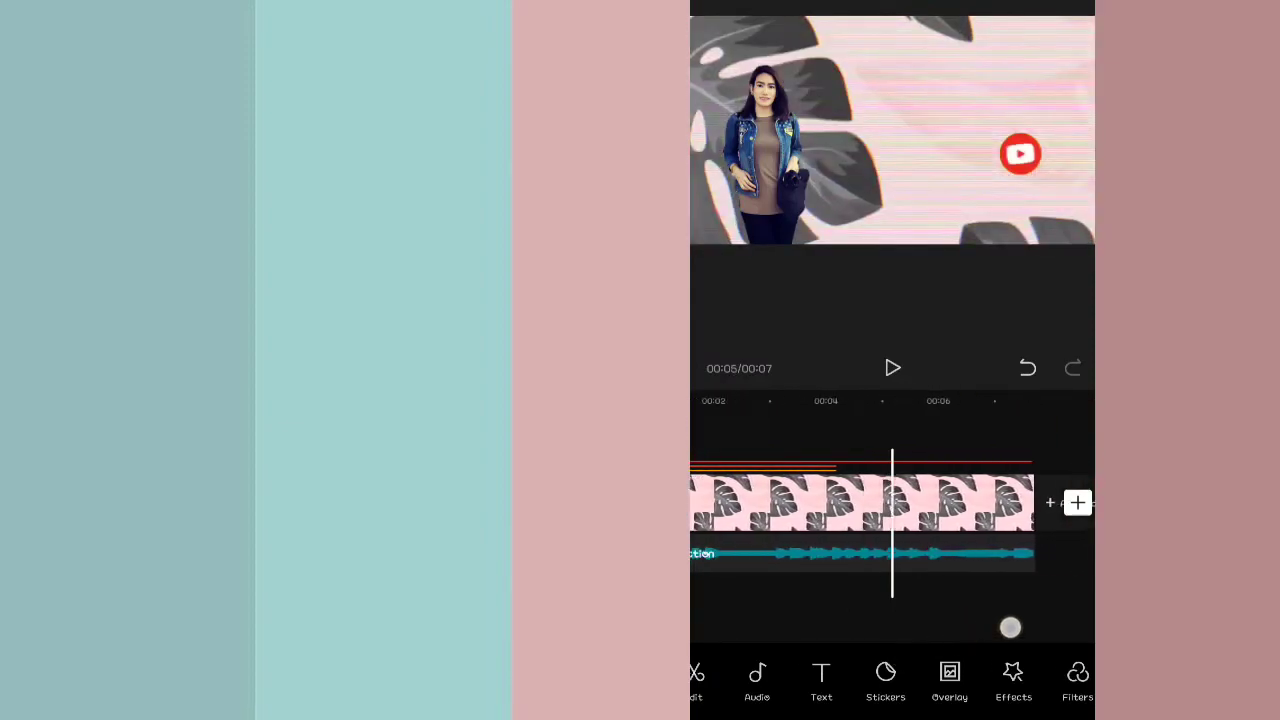
left_click_drag(1010, 627, 1023, 620)
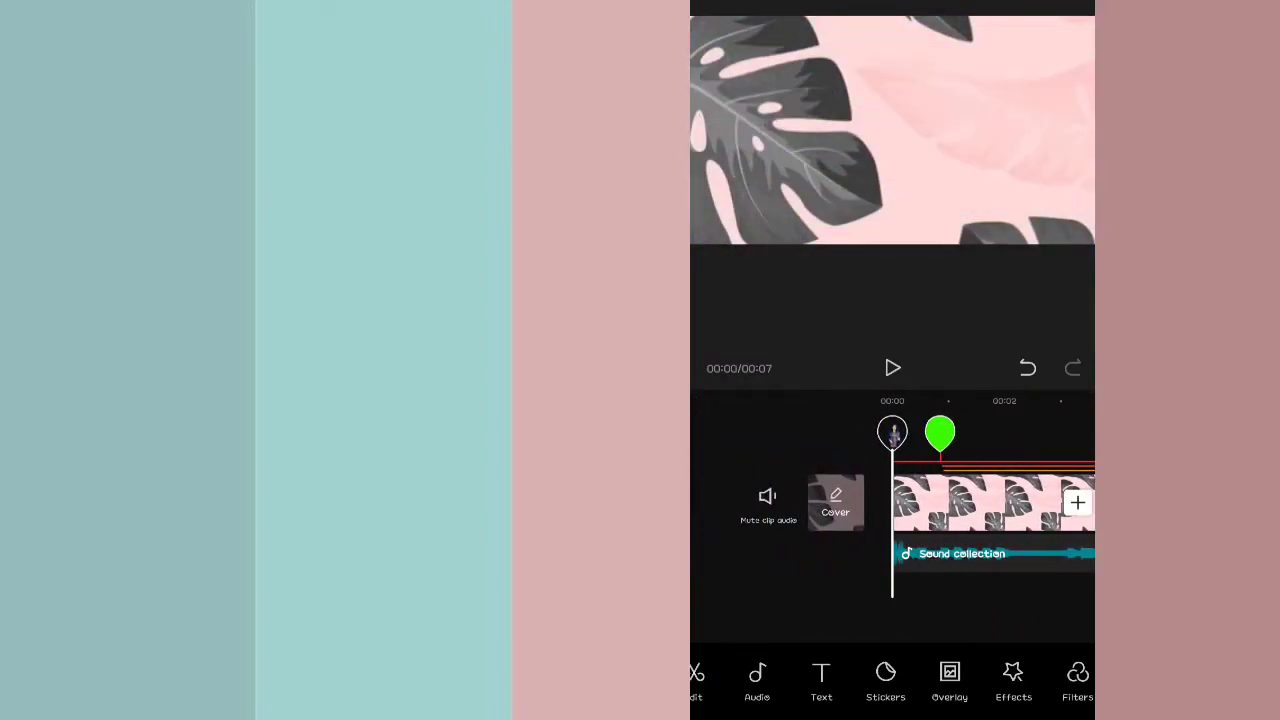
left_click(1013, 680)
left_click(716, 682)
Stretch the orange Emzscape Vlog title clip to end with the video.
left_click(829, 680)
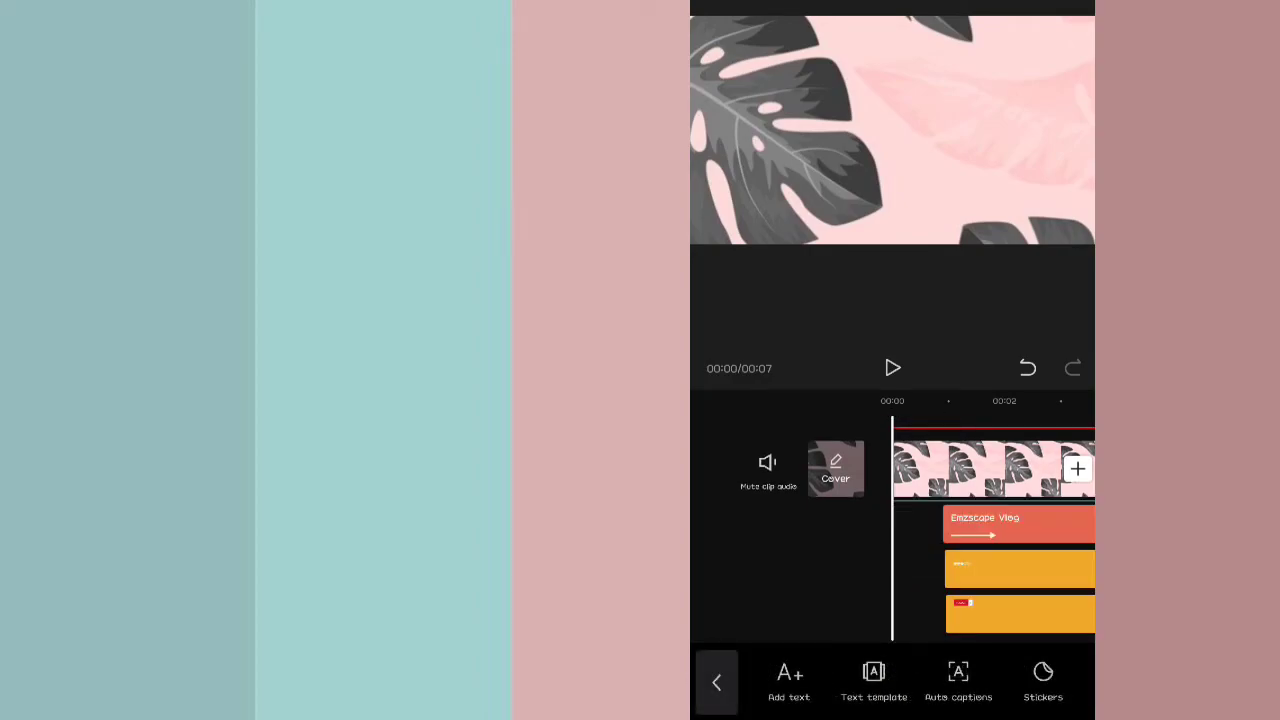
left_click_drag(1035, 626, 867, 626)
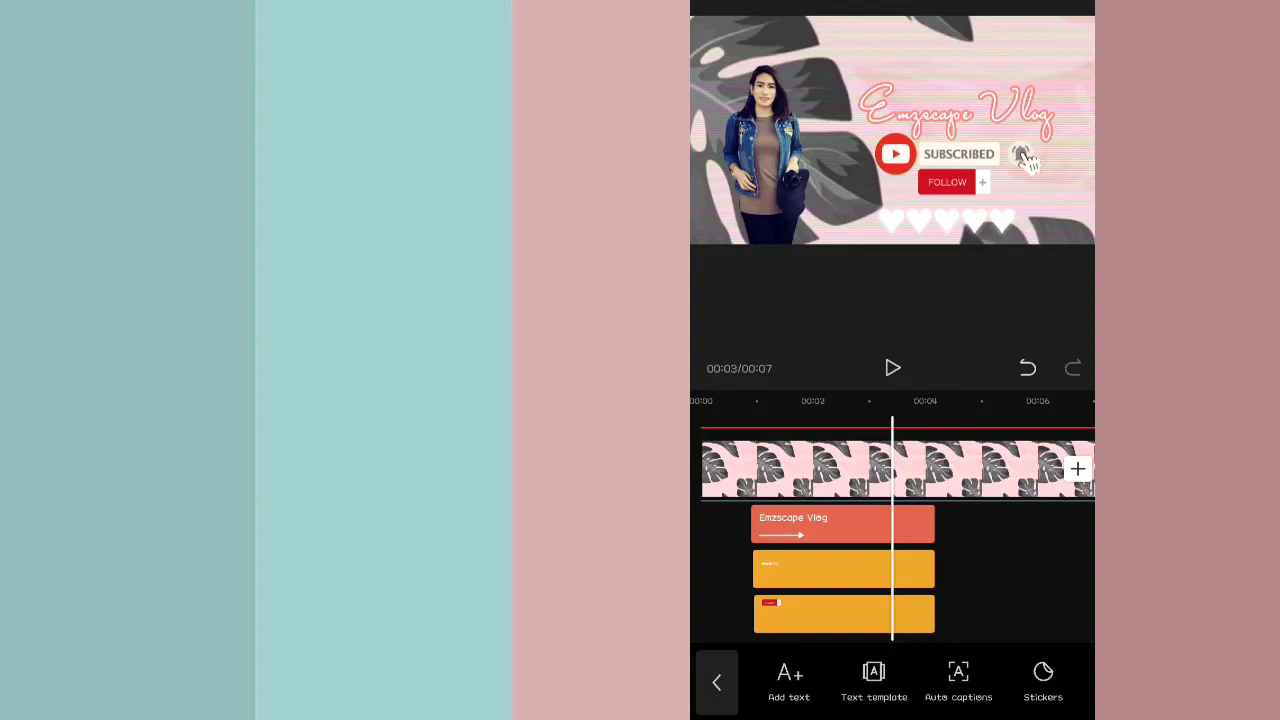
left_click(843, 524)
left_click_drag(976, 535, 903, 530)
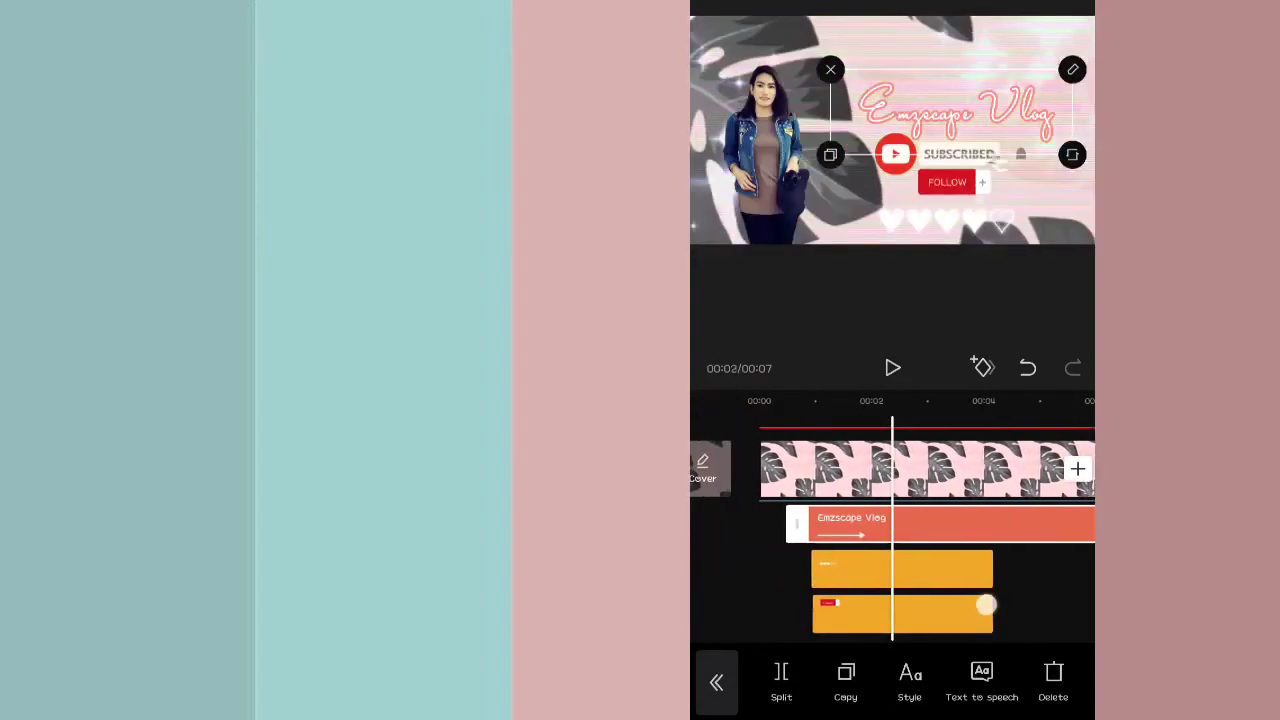
mouse_move(1023, 597)
left_mouse_down()
mouse_move(991, 606)
mouse_move(1027, 603)
left_mouse_up()
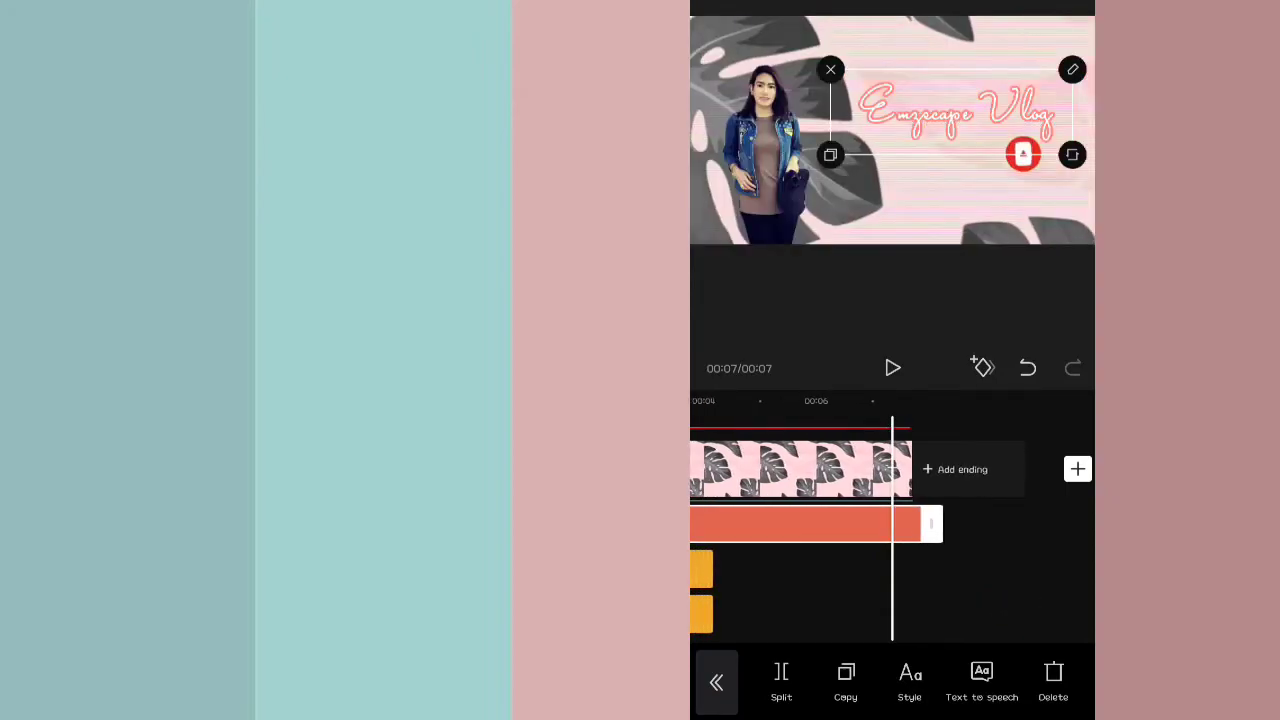
left_click(935, 528)
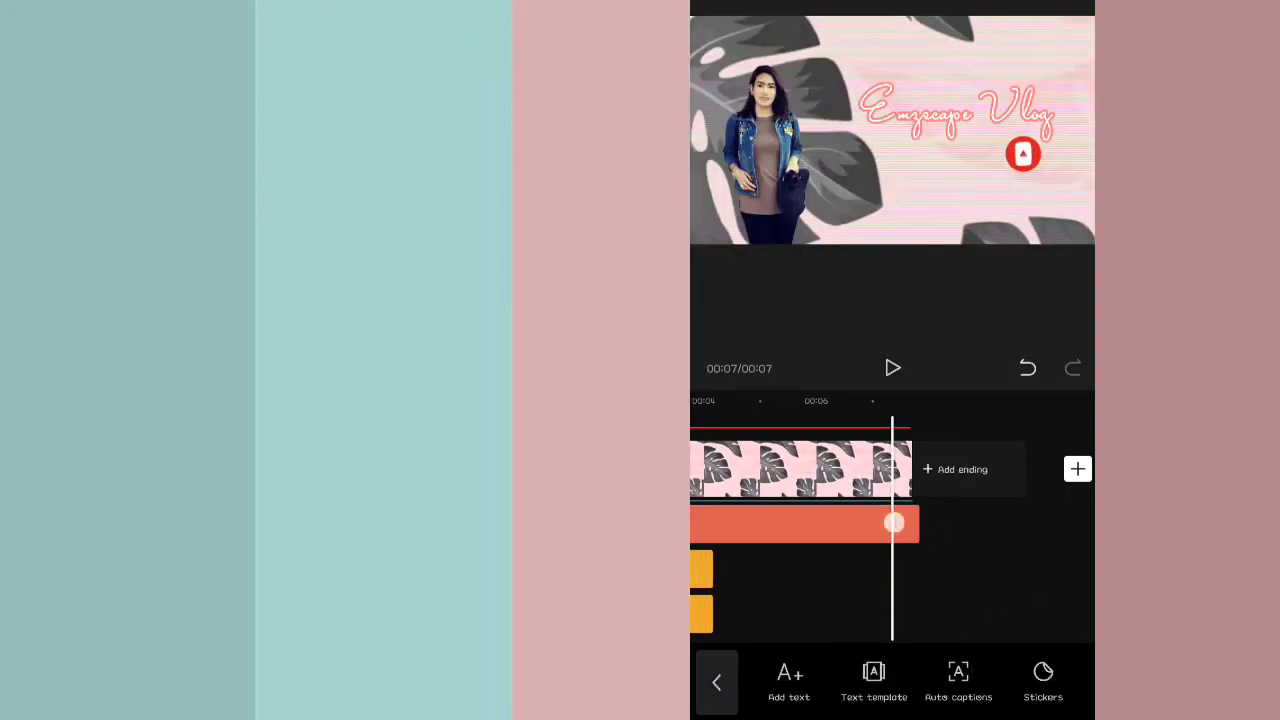
left_click(893, 523)
left_click_drag(943, 587, 951, 596)
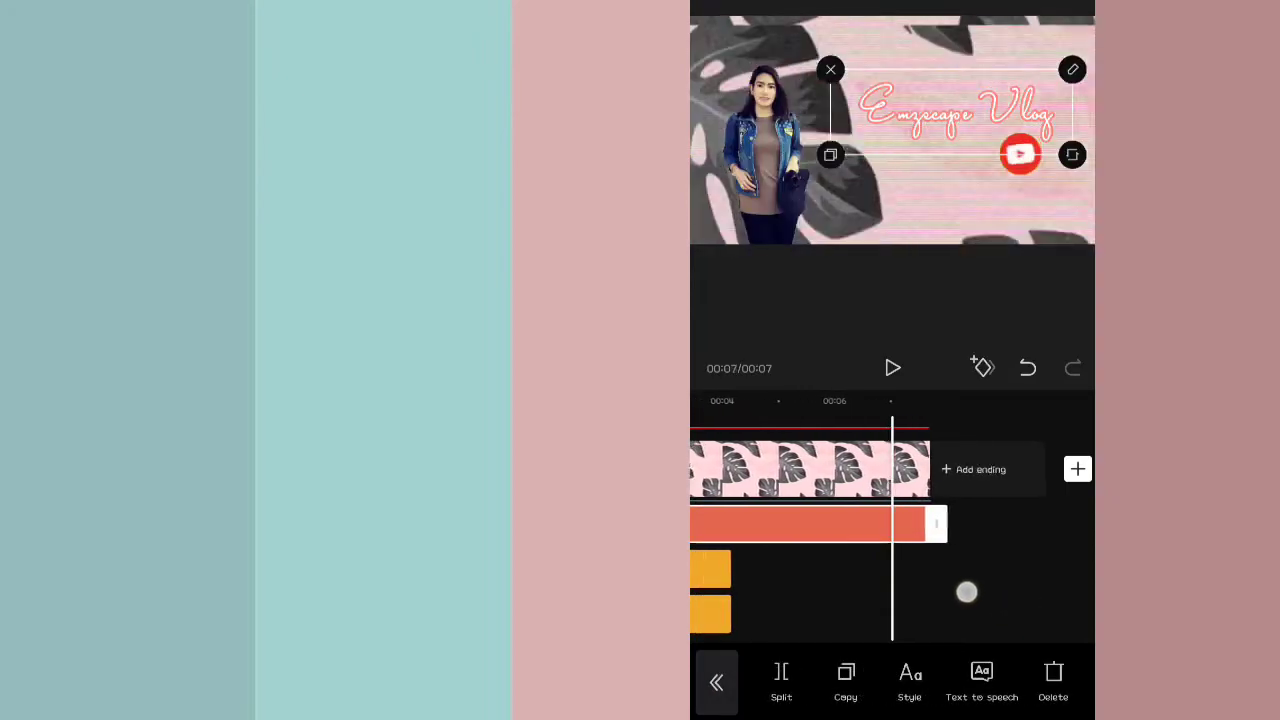
left_click(936, 527)
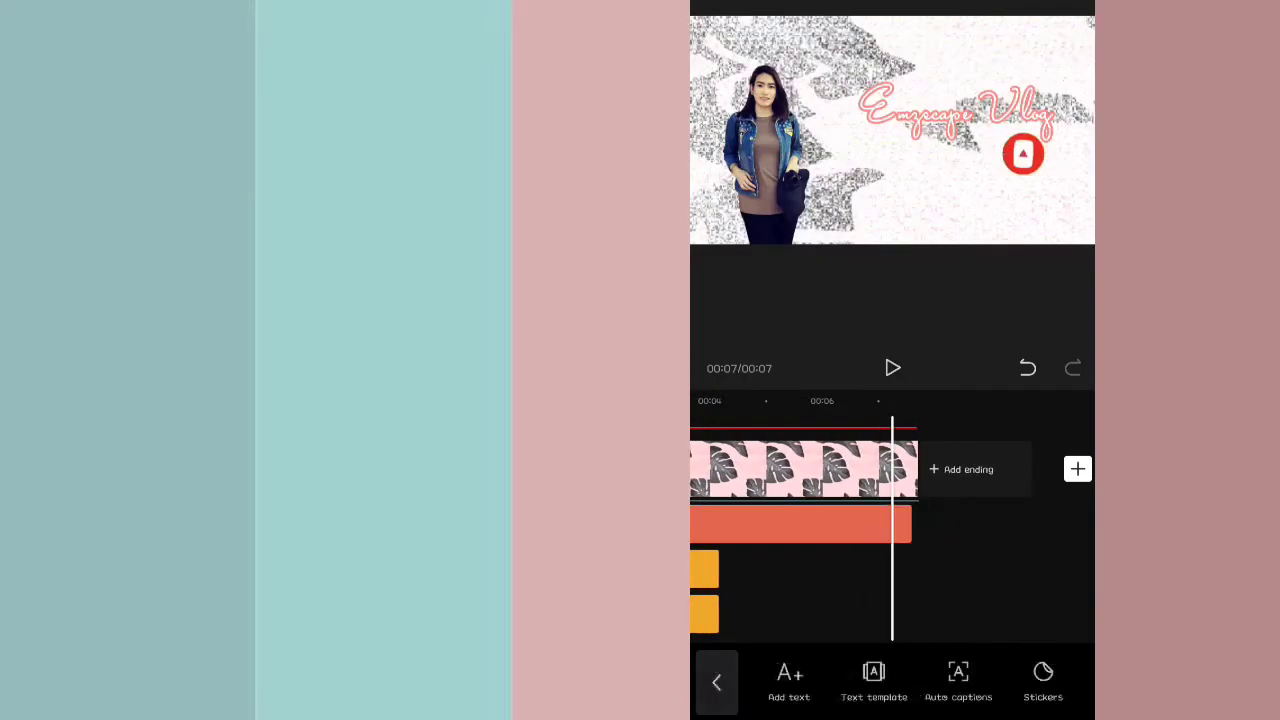
left_click(929, 528)
left_click(929, 528)
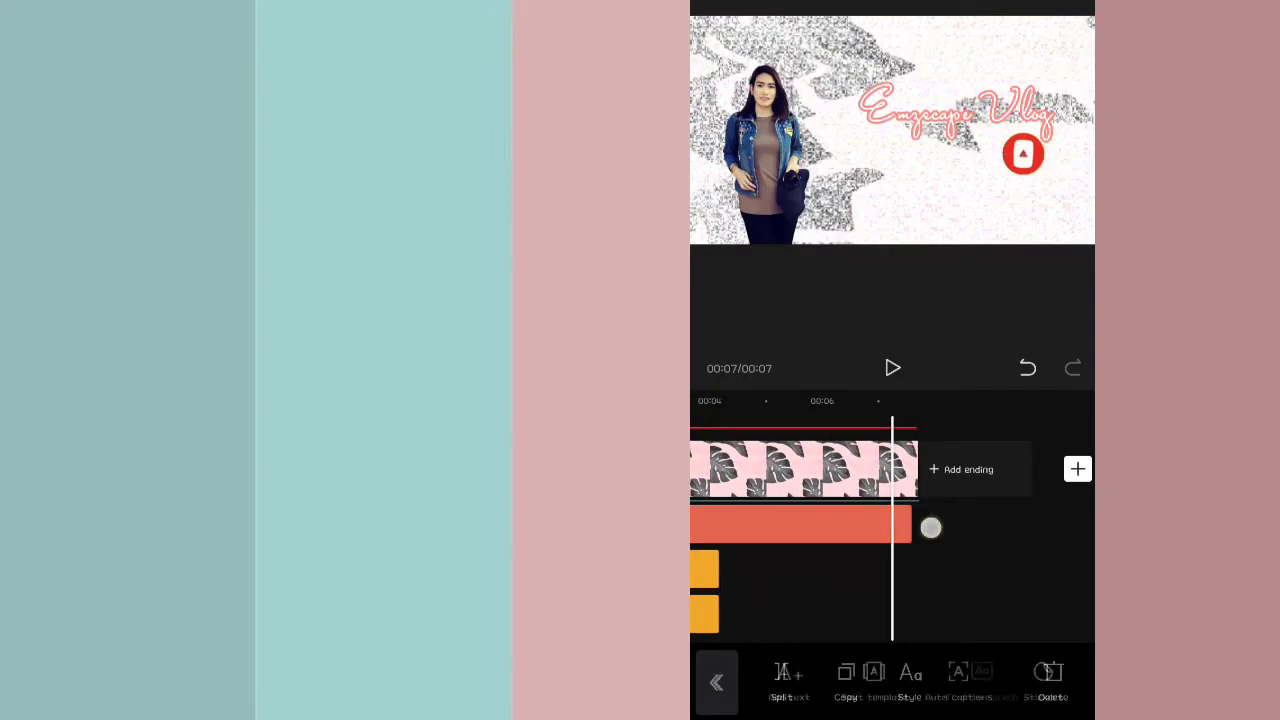
mouse_move(991, 609)
left_mouse_down()
mouse_move(1016, 598)
mouse_move(829, 585)
mouse_move(1026, 586)
left_mouse_up()
Extend the lower yellow overlay clip to the 7-second video's end.
left_click(930, 569)
left_click(948, 619)
left_click(829, 612)
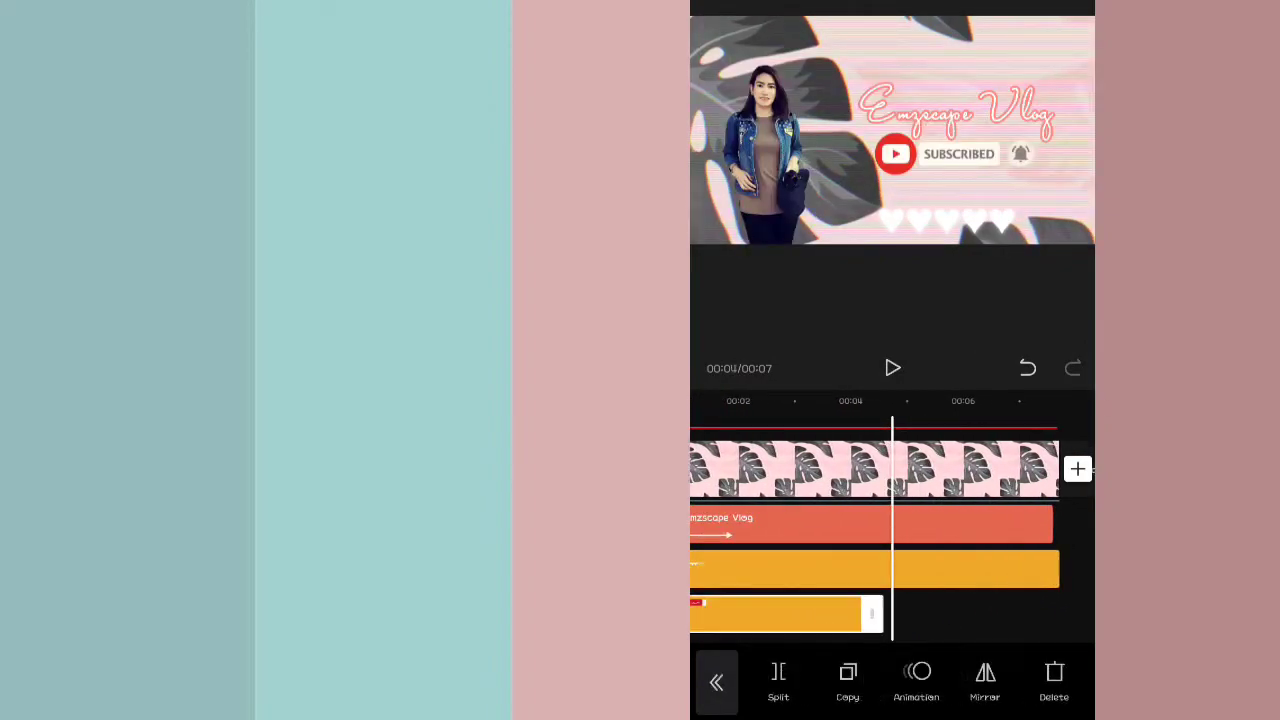
left_click_drag(872, 614, 918, 614)
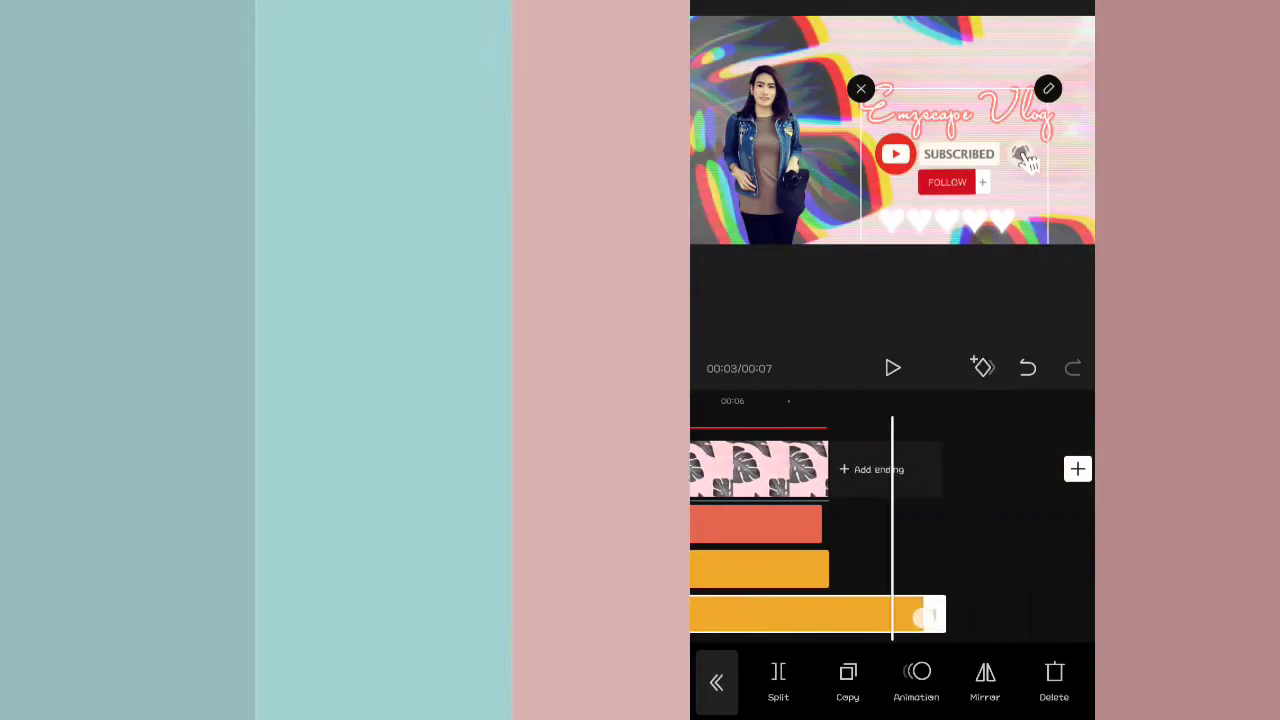
left_click(980, 603)
left_click_drag(980, 603, 1030, 600)
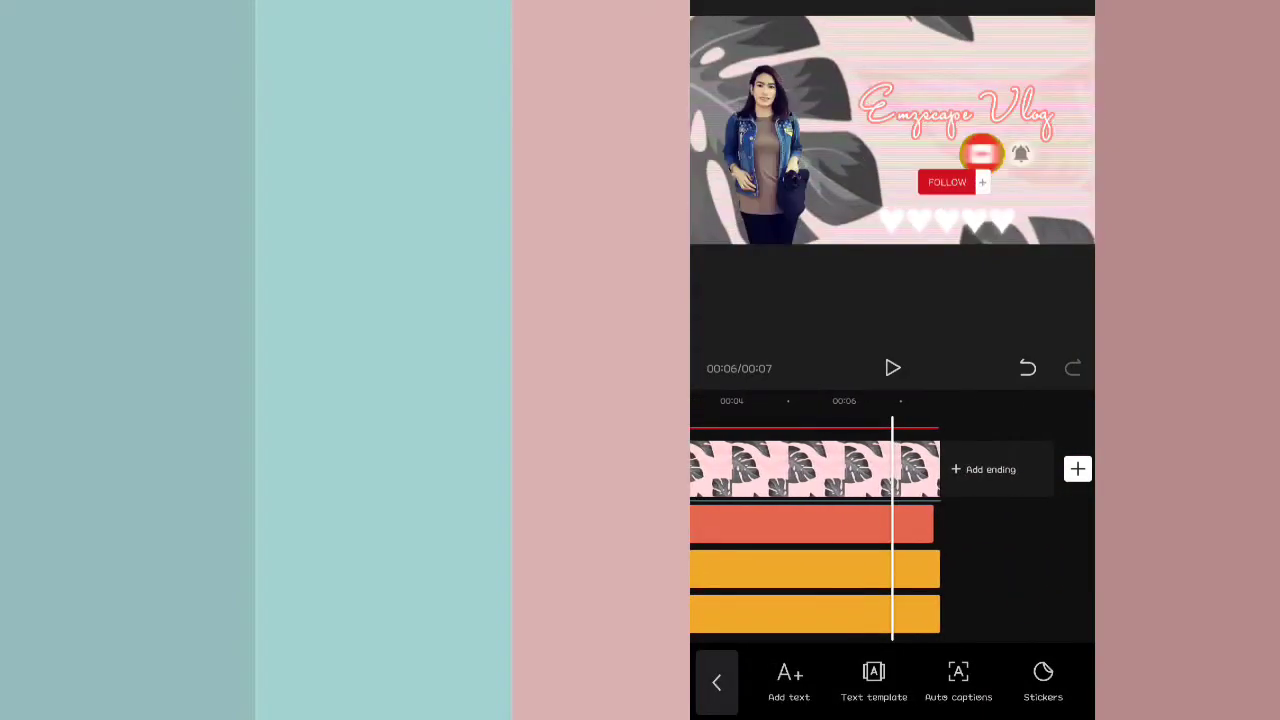
left_click(907, 567)
left_click(952, 572)
left_click(918, 578)
left_click_drag(1003, 587, 997, 587)
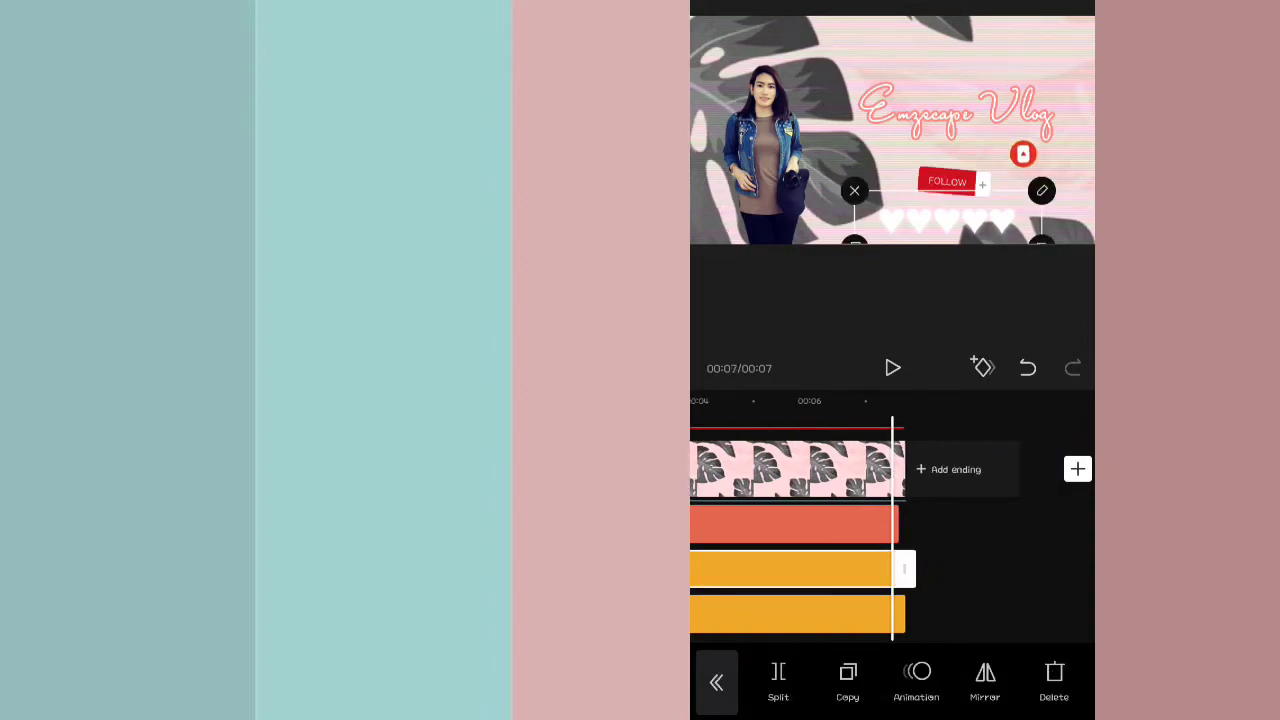
Align the middle and bottom yellow clips and title end at the final frame.
left_click(950, 613)
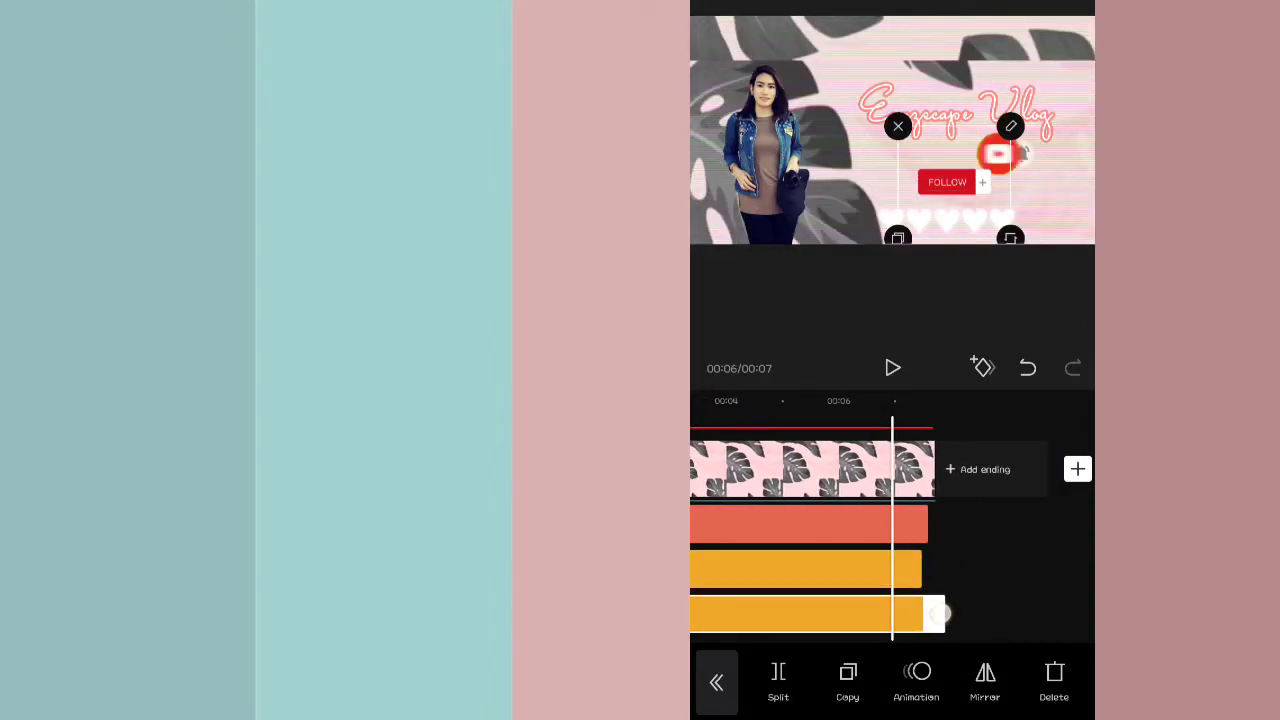
left_click(1015, 590)
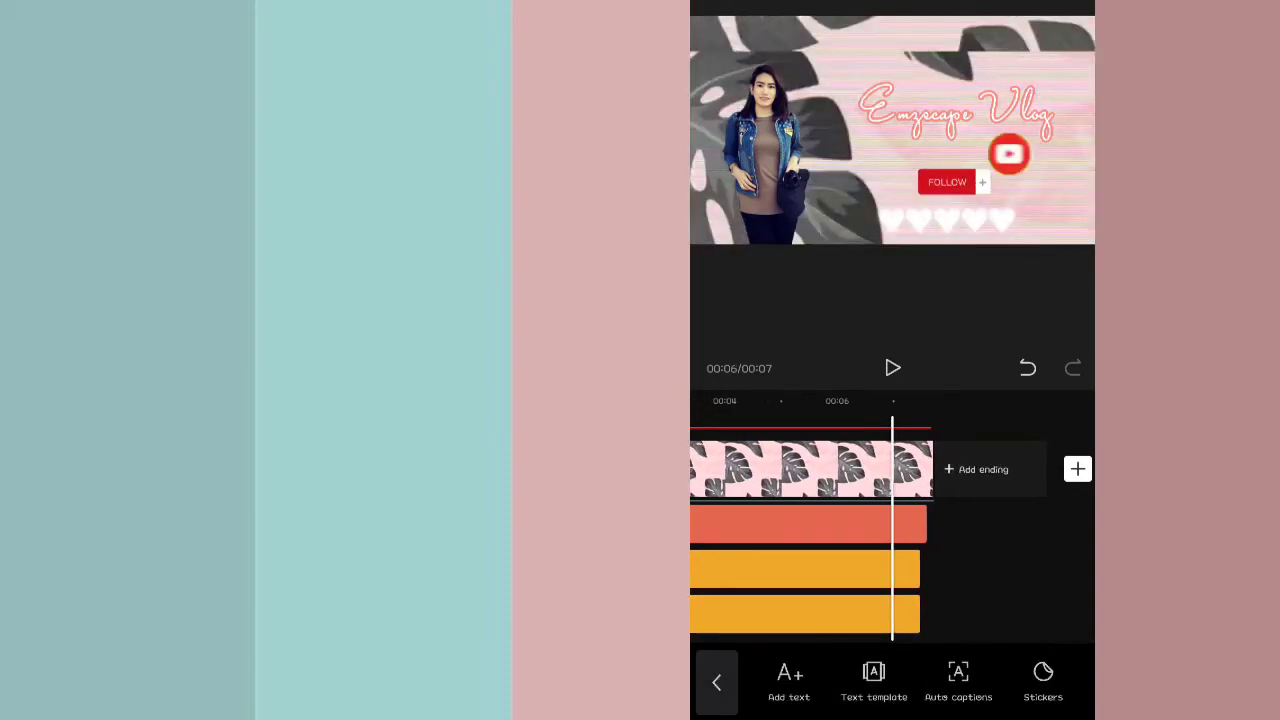
left_click(899, 570)
mouse_move(850, 470)
left_mouse_down()
mouse_move(812, 470)
mouse_move(866, 470)
left_mouse_up()
left_click(930, 574)
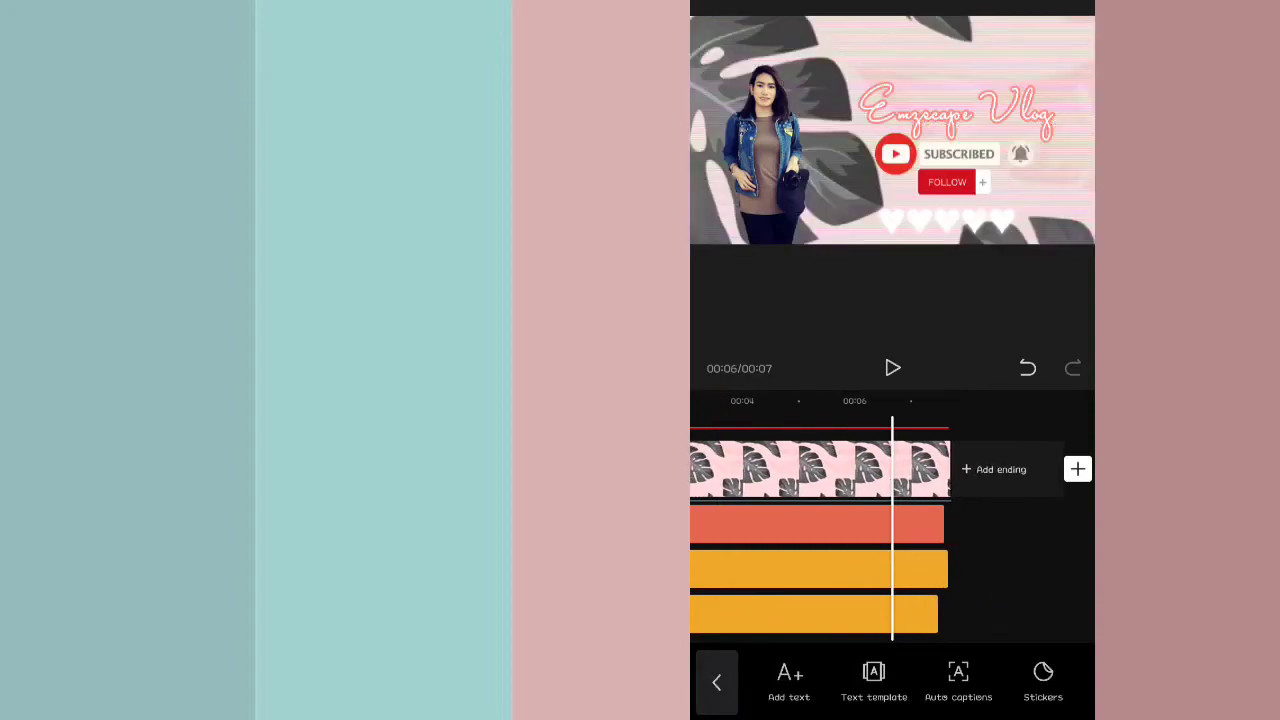
left_click(905, 615)
left_click(960, 611)
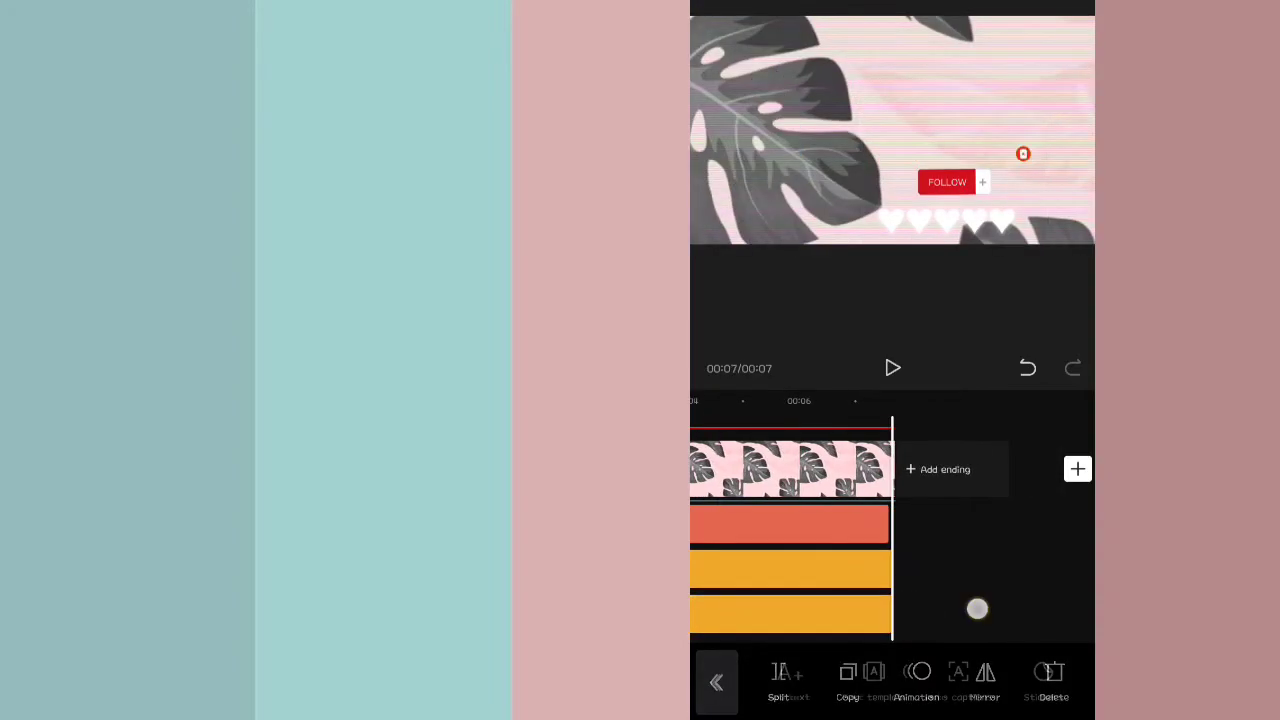
mouse_move(977, 606)
left_mouse_down()
mouse_move(1003, 592)
mouse_move(880, 600)
left_mouse_up()
left_click(908, 529)
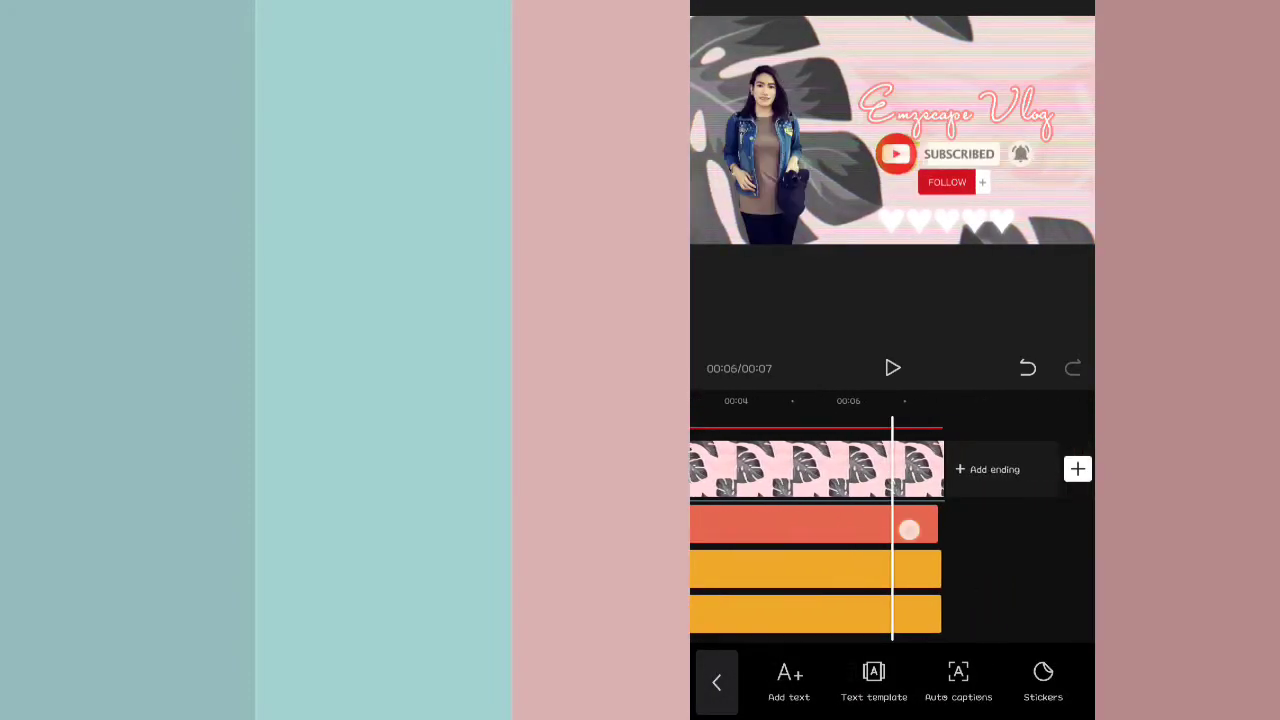
left_click(1010, 590)
left_click(920, 529)
left_click_drag(800, 470, 1000, 470)
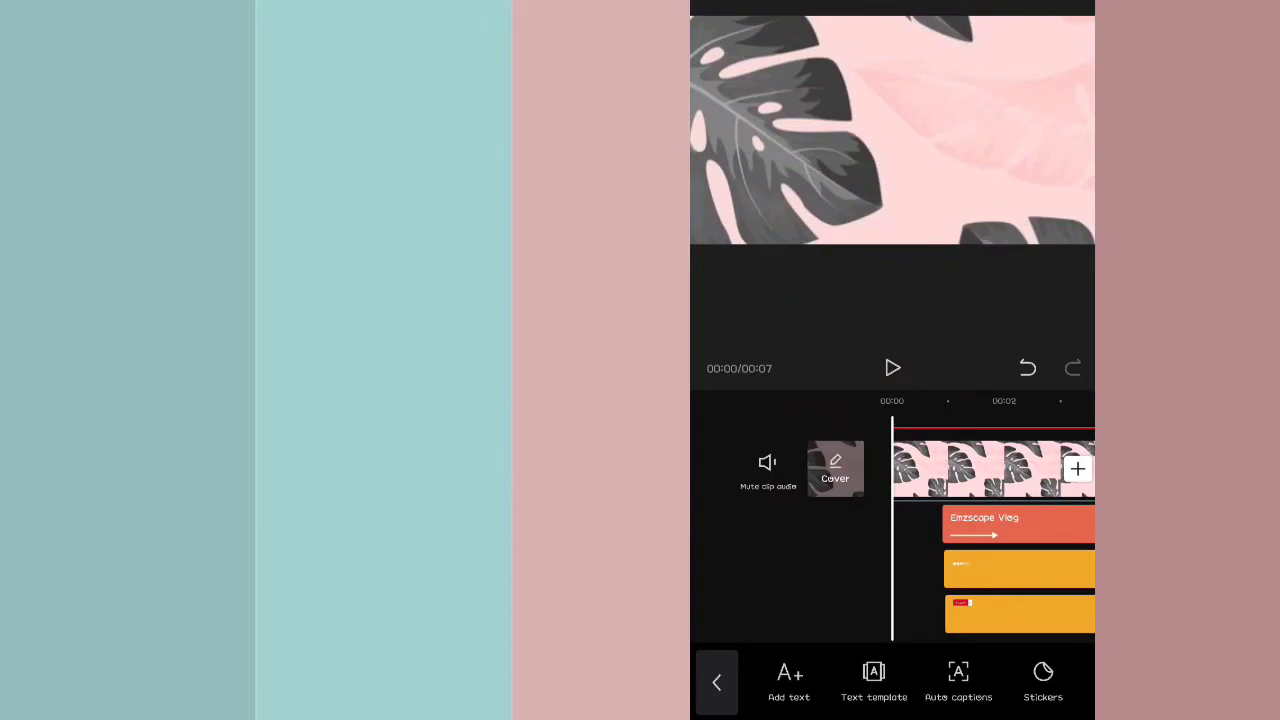
Play the 7-second intro through, rewind to 00:00, and leave the text tools.
left_click(892, 368)
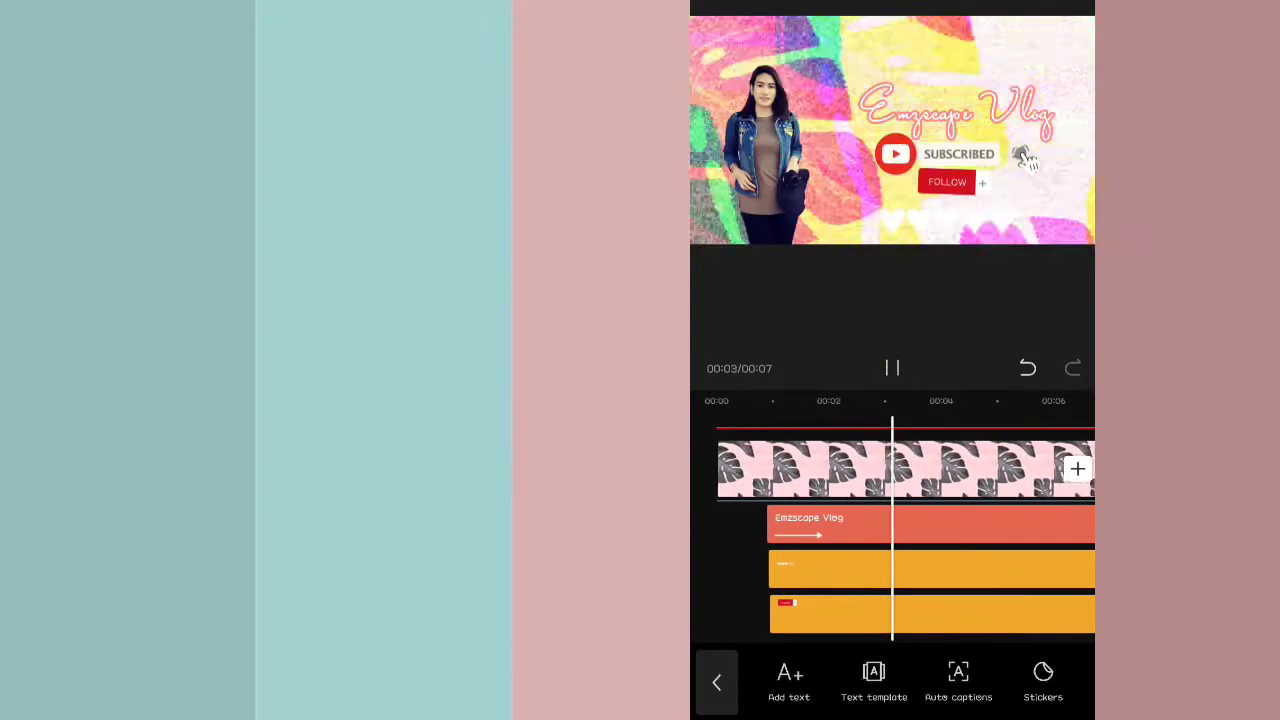
left_click_drag(951, 571, 1090, 571)
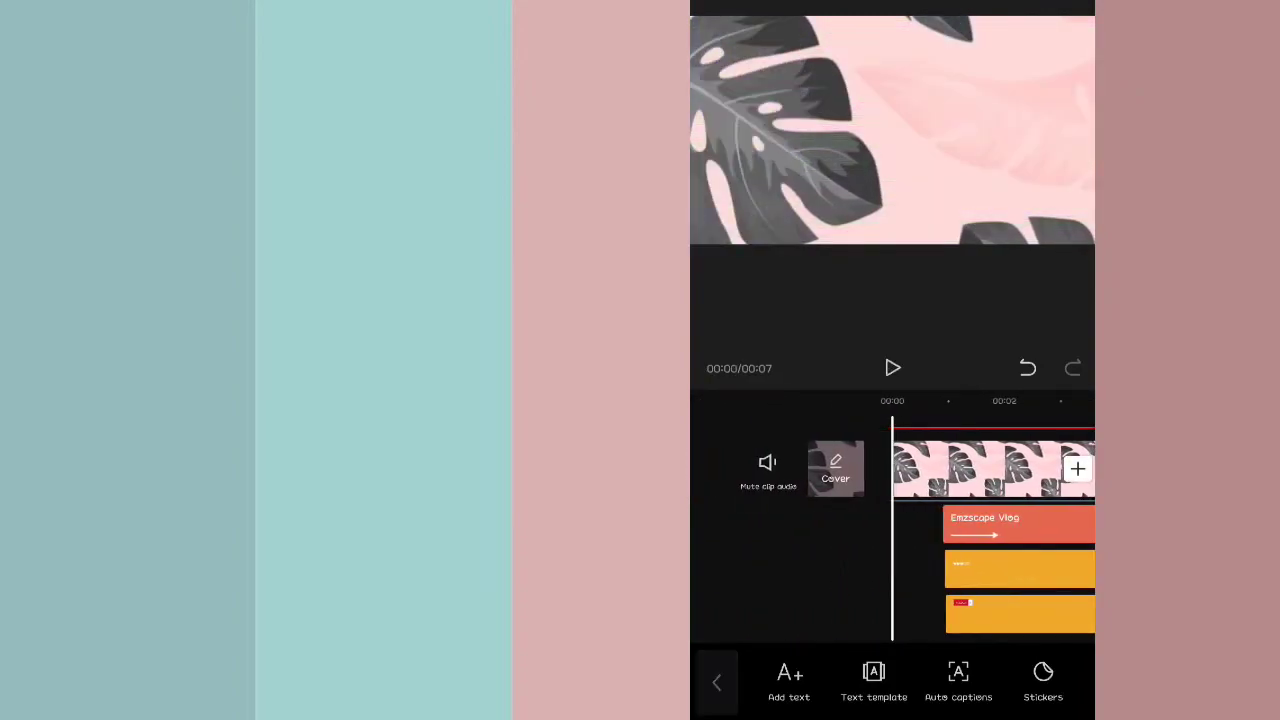
left_click(716, 682)
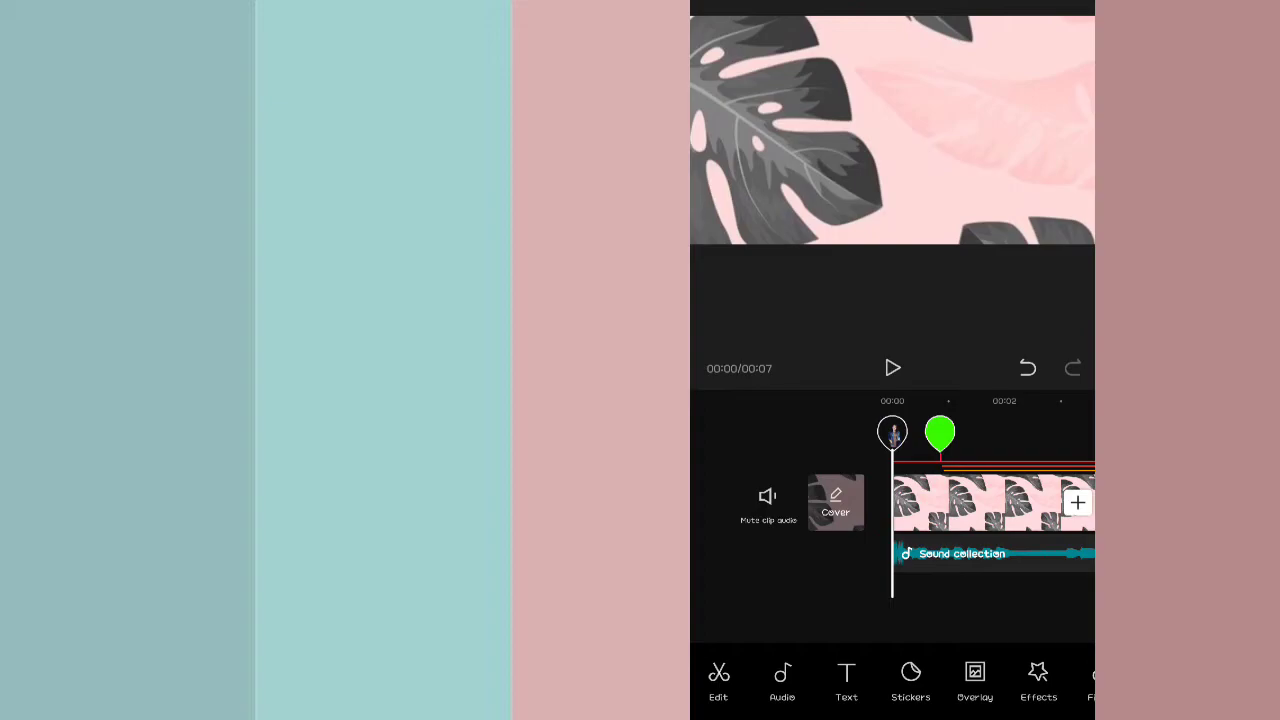
left_click_drag(1025, 584, 1048, 584)
Add the Woosh 4 sound from the Transition sound effects onto its own track below the music.
left_click(782, 680)
left_click(875, 680)
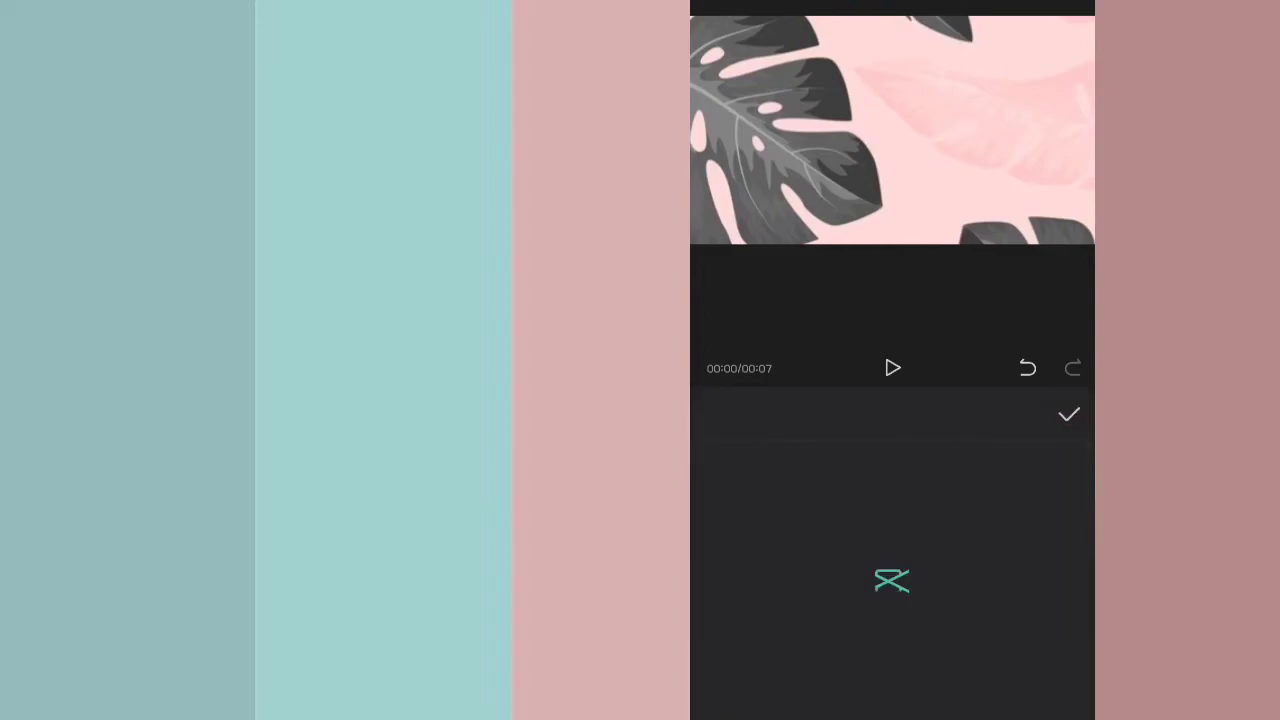
scroll(923, 571, "down", 5)
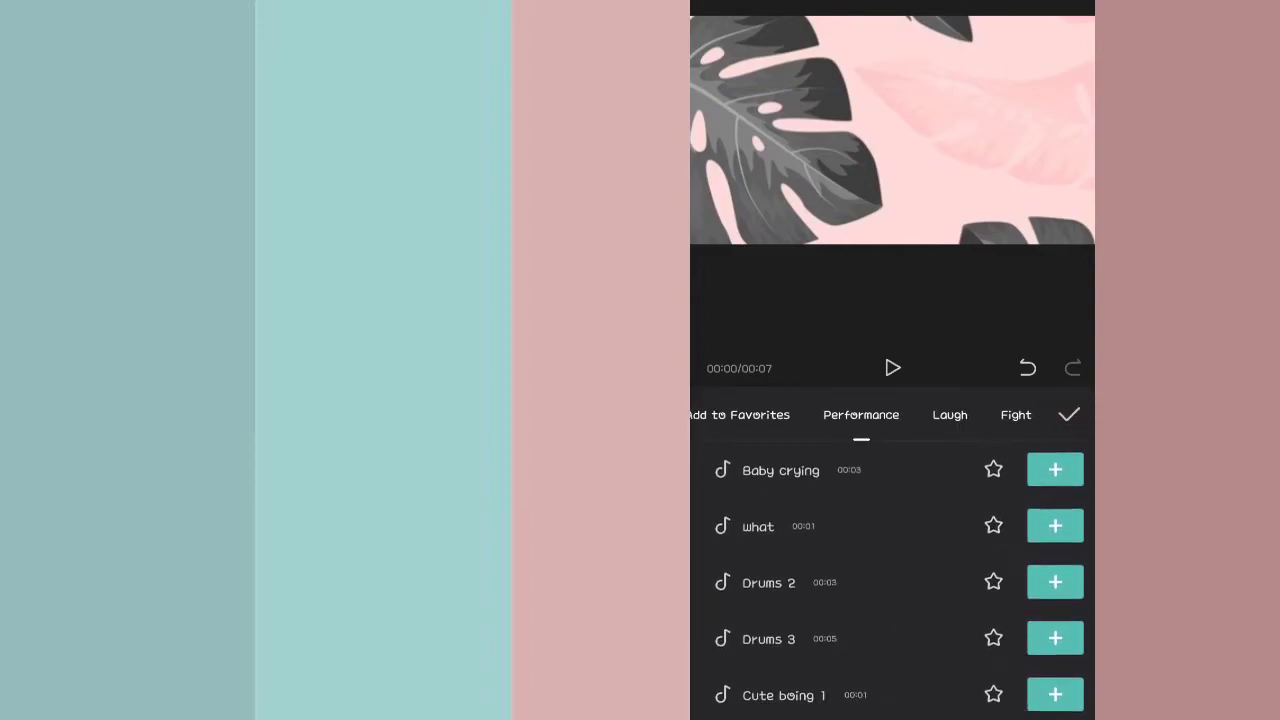
scroll(890, 580, "down", 4)
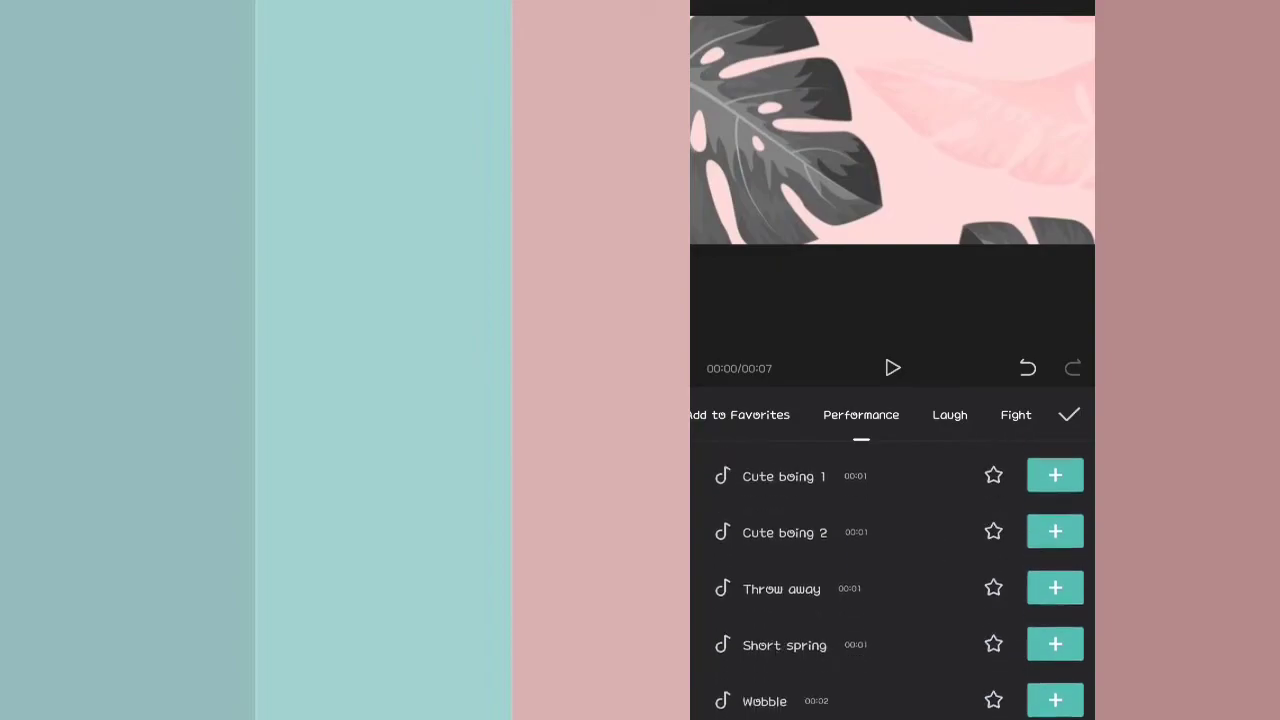
scroll(877, 586, "down", 3)
scroll(877, 586, "down", 5)
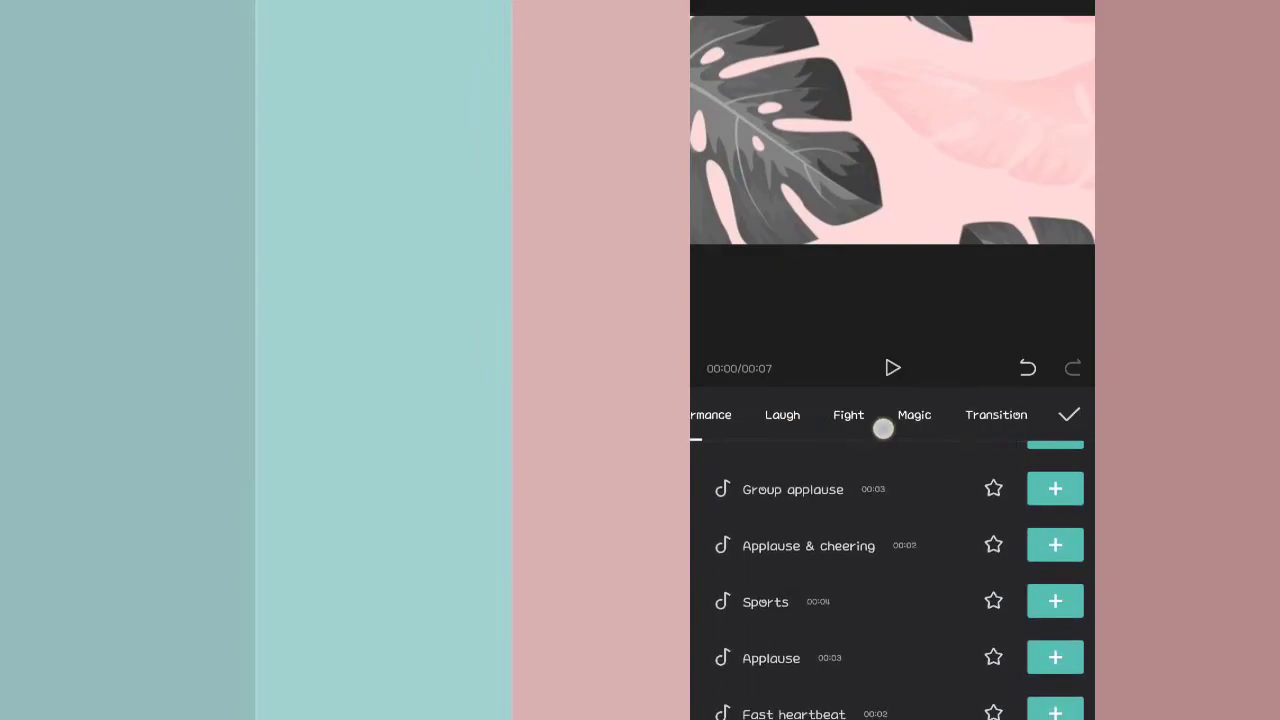
left_click(814, 414)
scroll(929, 571, "down", 5)
scroll(903, 629, "down", 3)
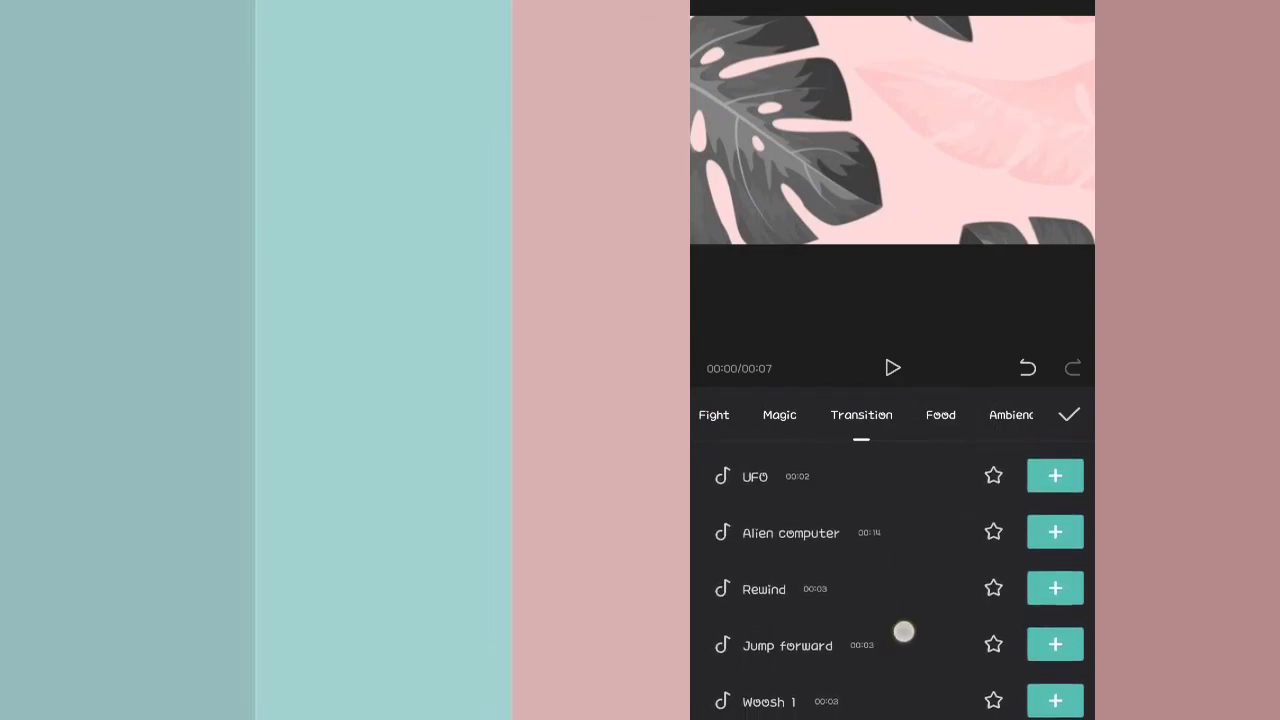
scroll(904, 617, "down", 4)
scroll(904, 617, "down", 1)
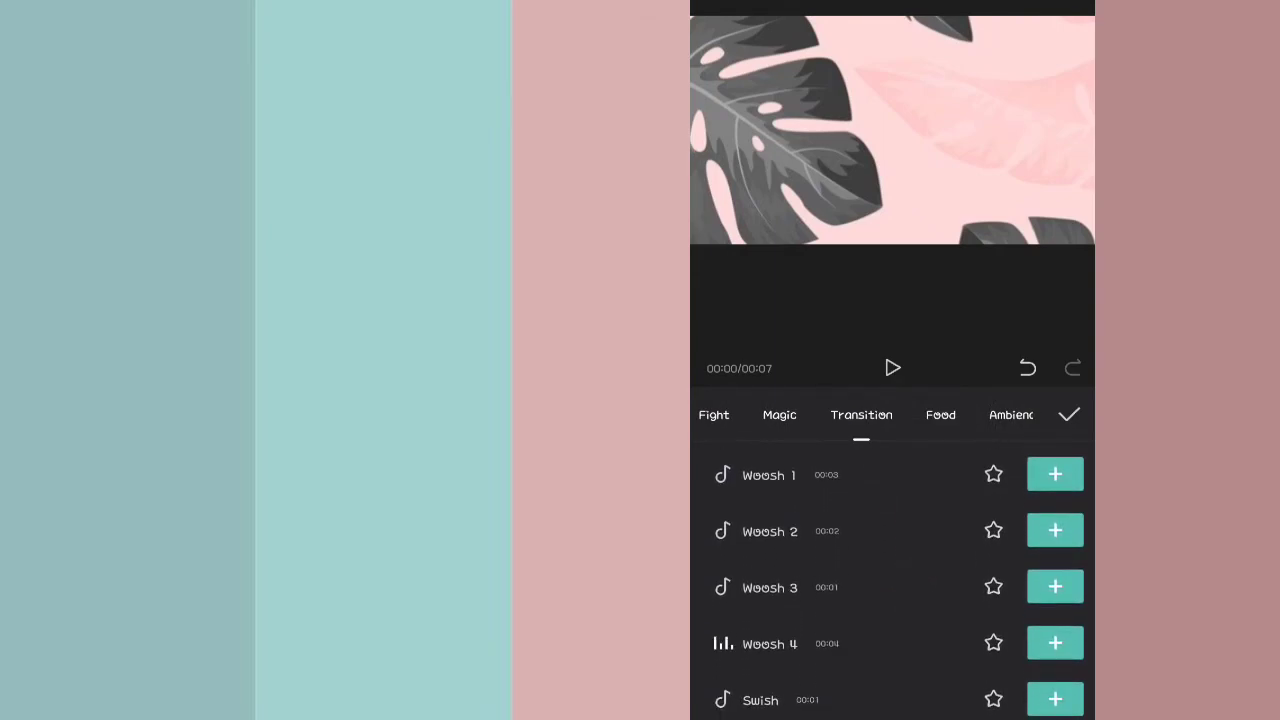
left_click(1053, 643)
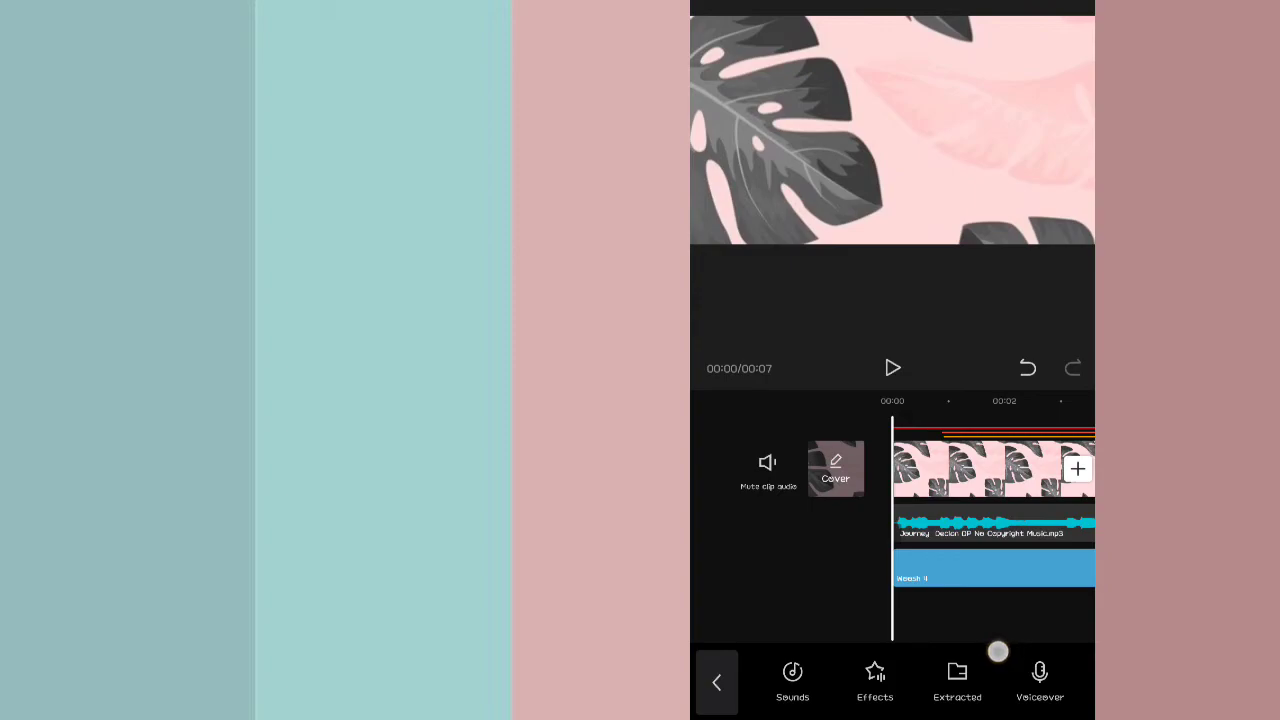
Shift the Woosh 4 sound so it starts slightly after the intro begins.
left_click(893, 368)
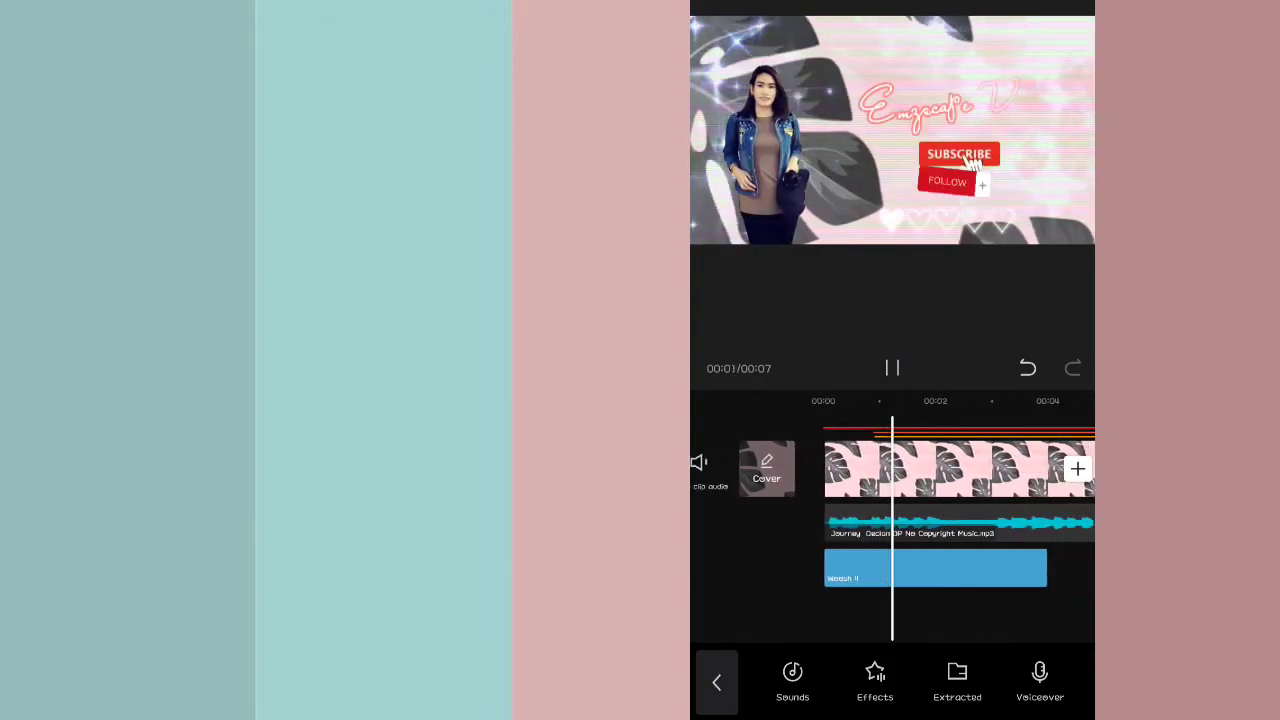
left_click_drag(1000, 628, 1020, 628)
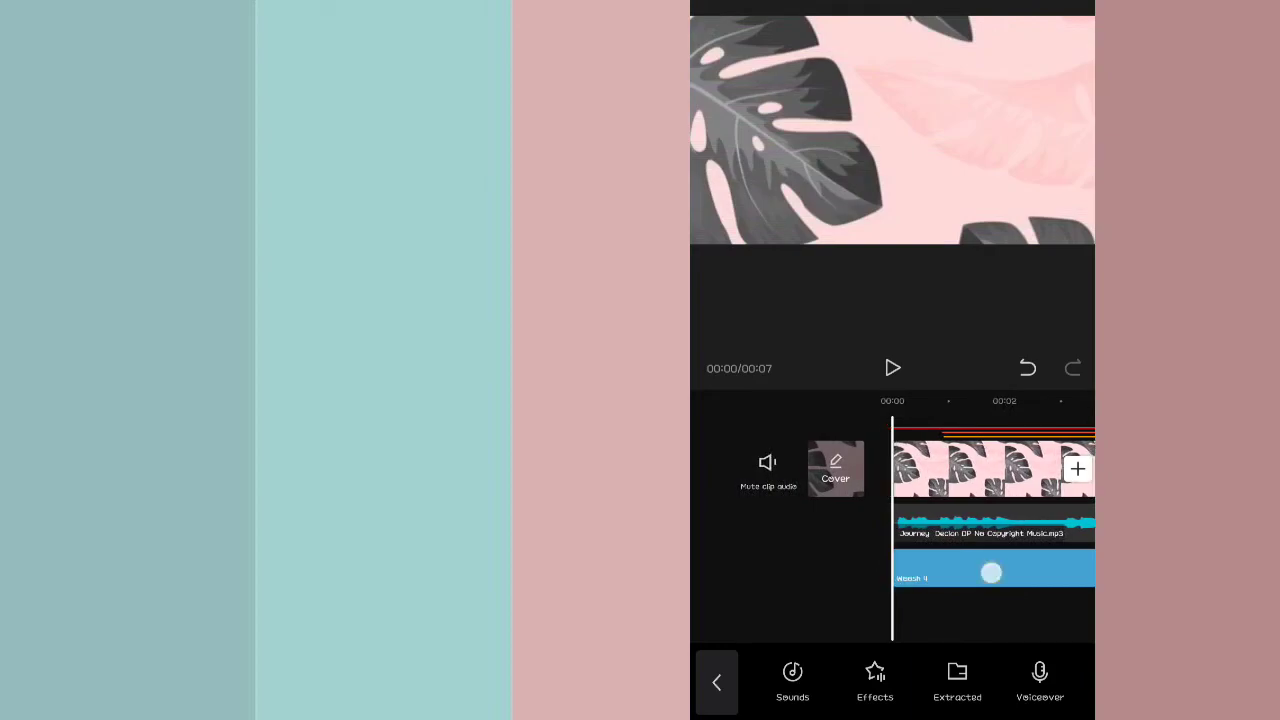
left_click_drag(990, 572, 1008, 628)
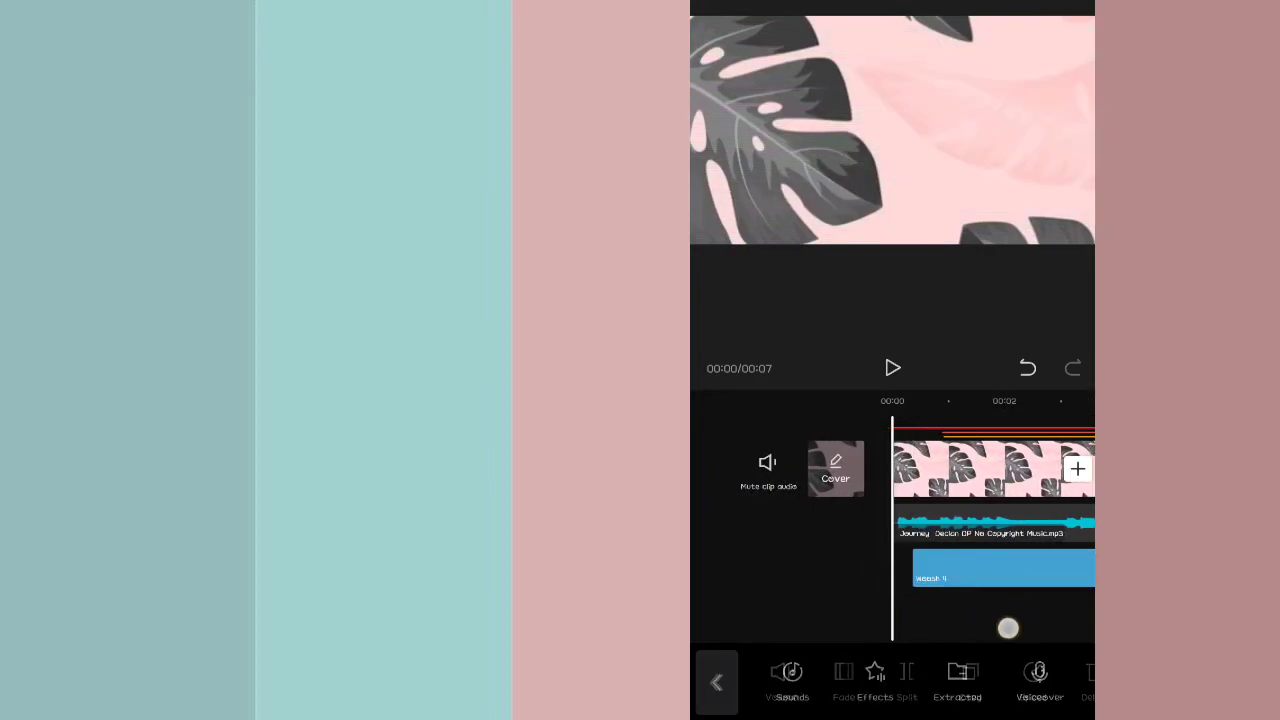
Play the intro to check the sound timing, ending back at the main tools at 00:05.
left_click(893, 368)
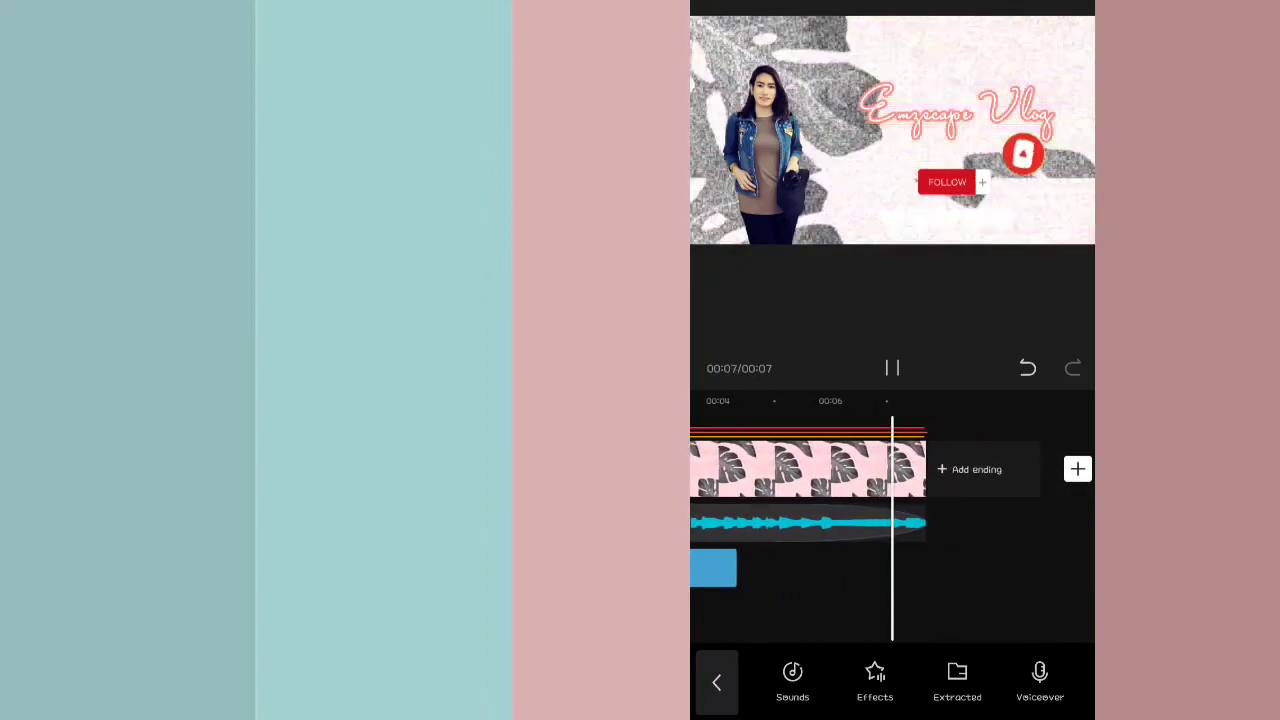
mouse_move(984, 600)
left_mouse_down()
mouse_move(972, 610)
mouse_move(1004, 599)
mouse_move(965, 611)
mouse_move(1080, 600)
left_mouse_up()
left_click(900, 368)
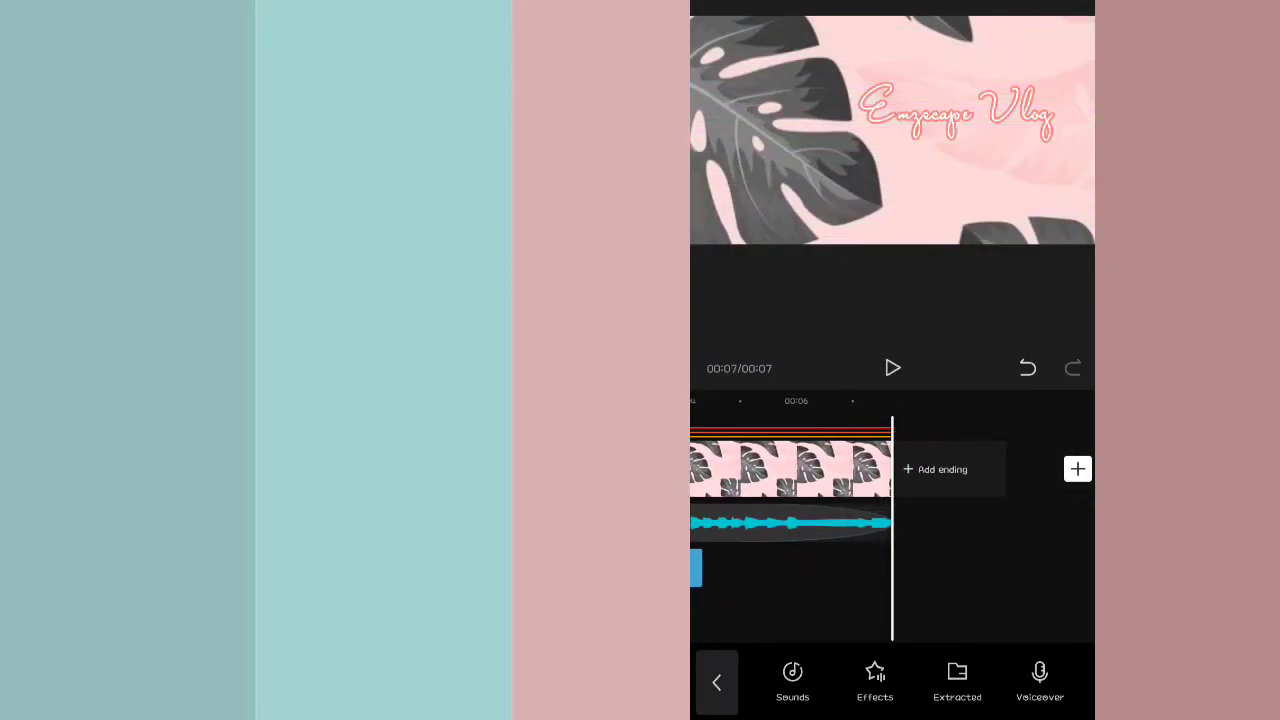
left_click_drag(965, 608, 998, 593)
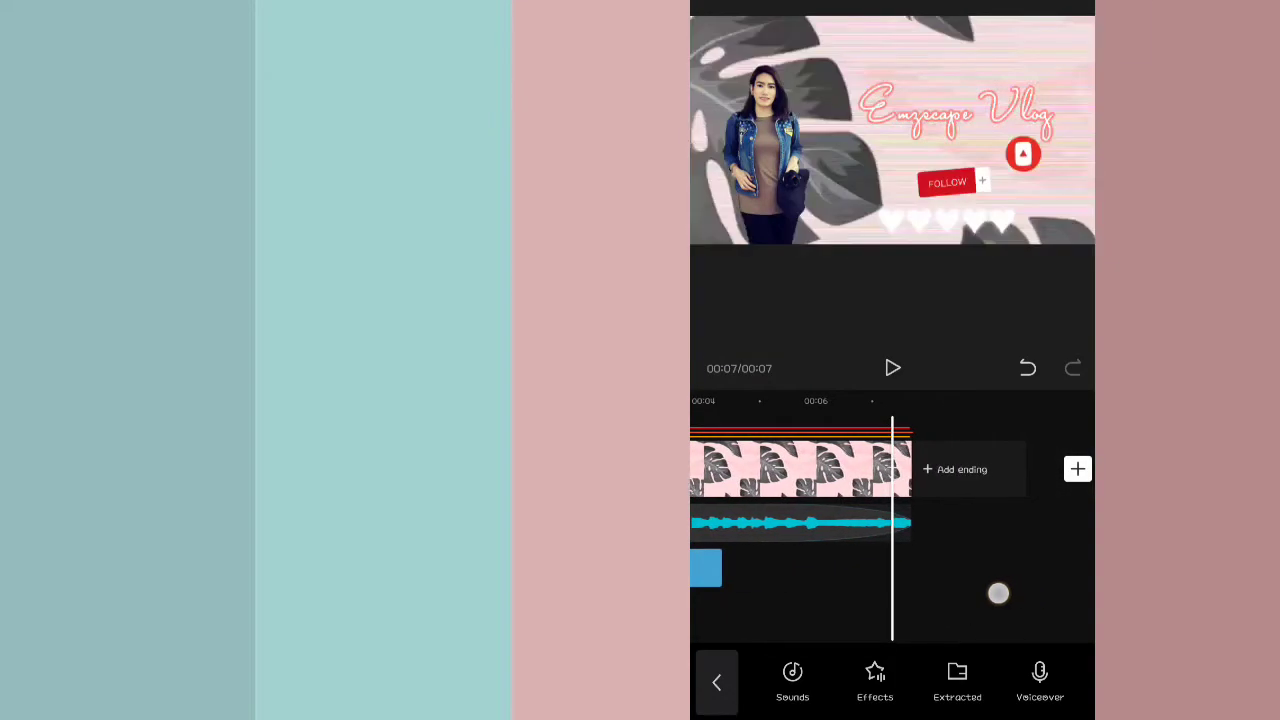
left_click(716, 682)
left_click_drag(900, 611, 1024, 611)
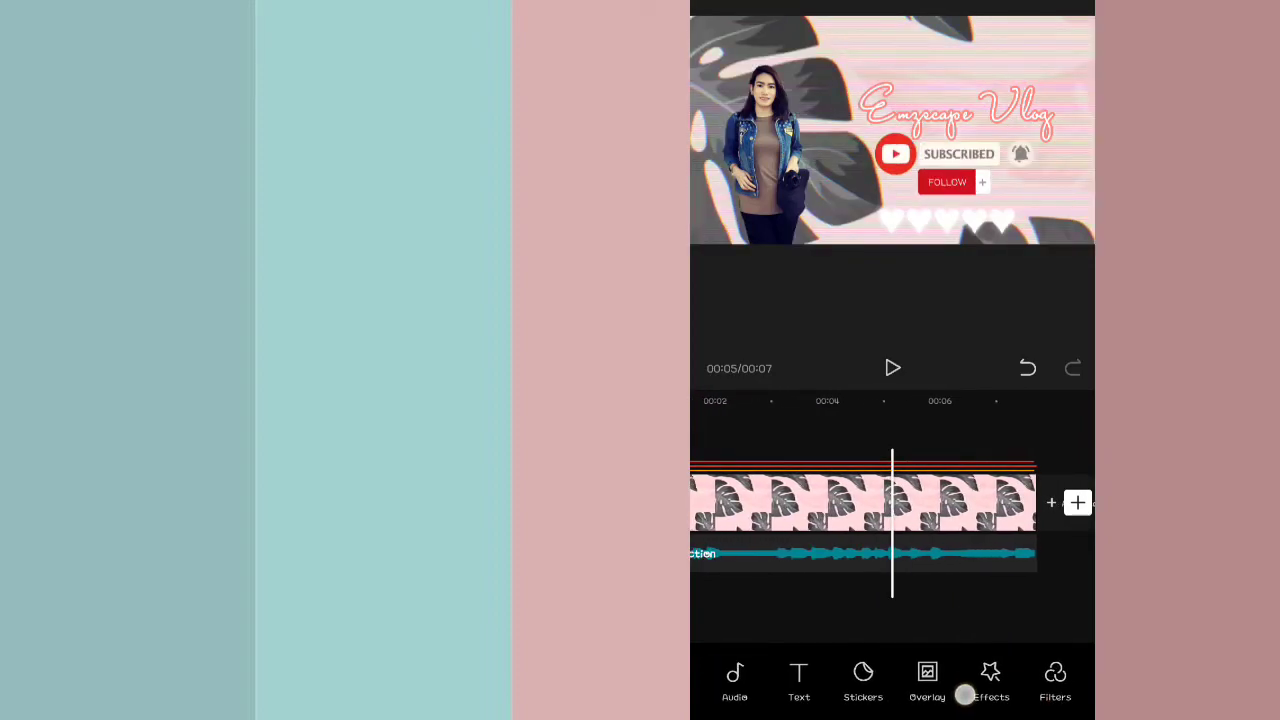
At 00:06, enlarge the cut-out woman overlay and nudge it slightly upward.
left_click(799, 680)
mouse_move(1045, 623)
left_mouse_down()
mouse_move(941, 623)
mouse_move(1034, 611)
mouse_move(993, 612)
left_mouse_up()
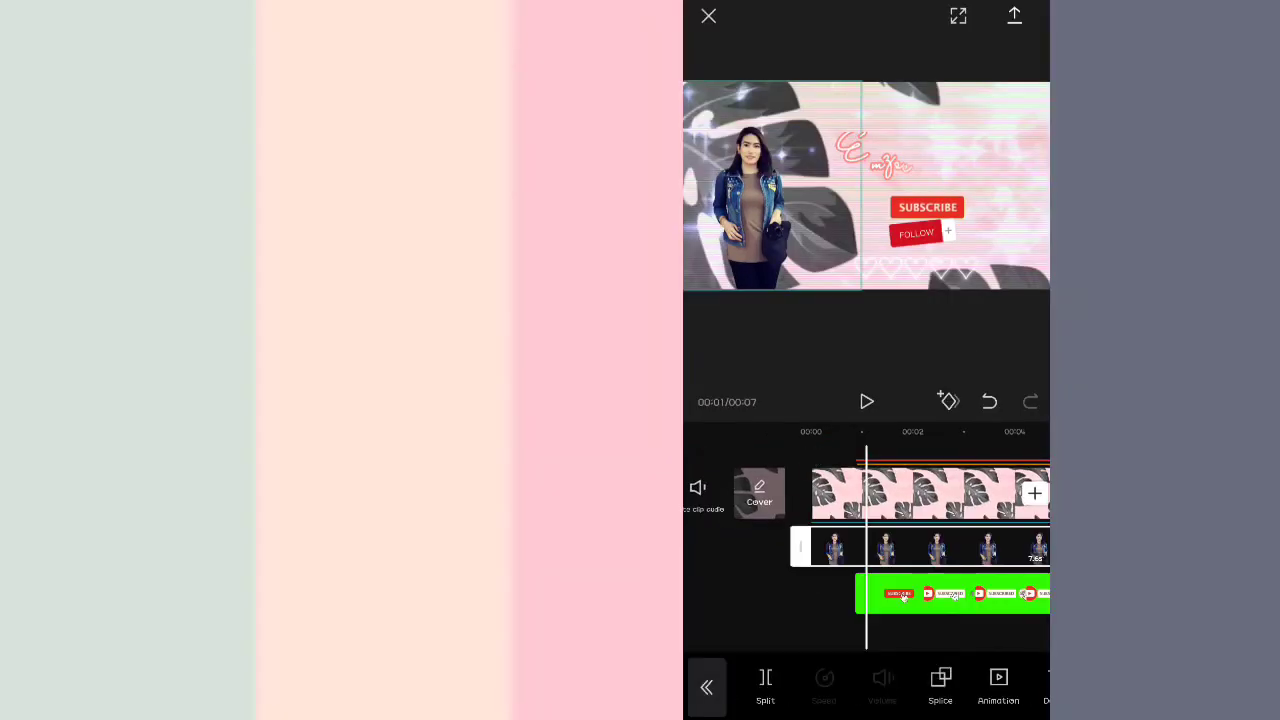
left_click_drag(860, 288, 902, 330)
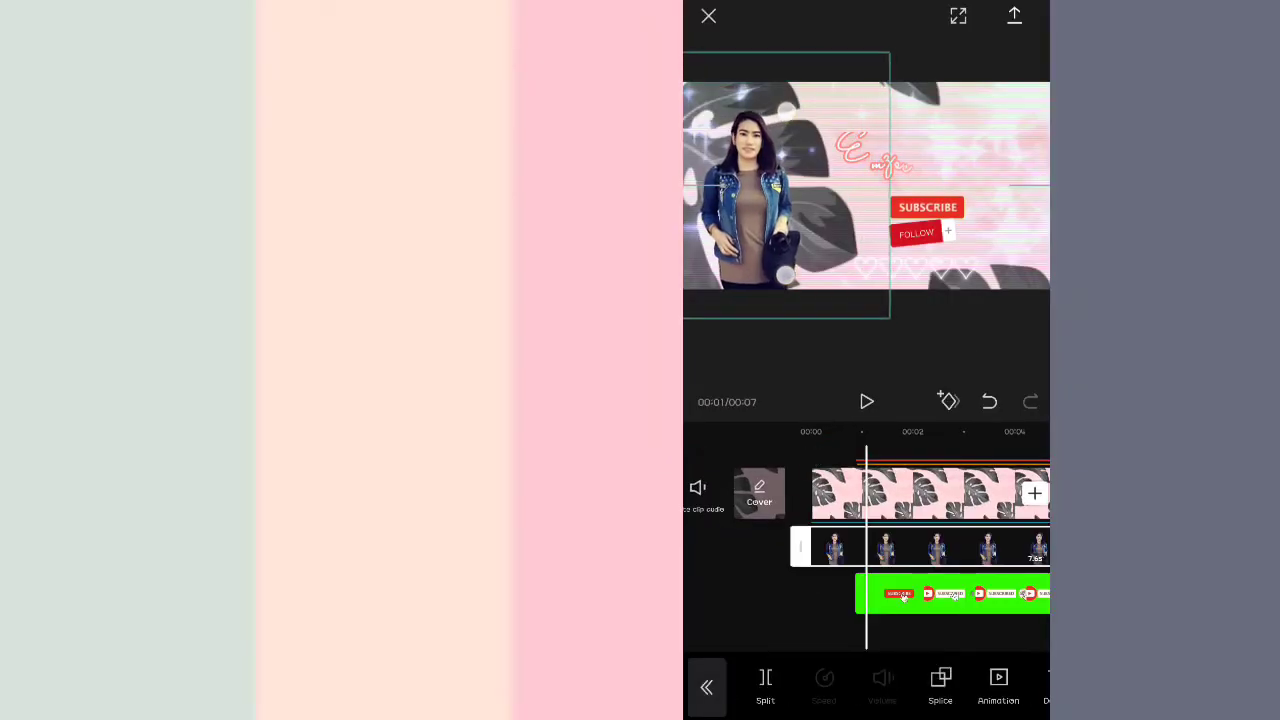
left_click_drag(791, 195, 791, 175)
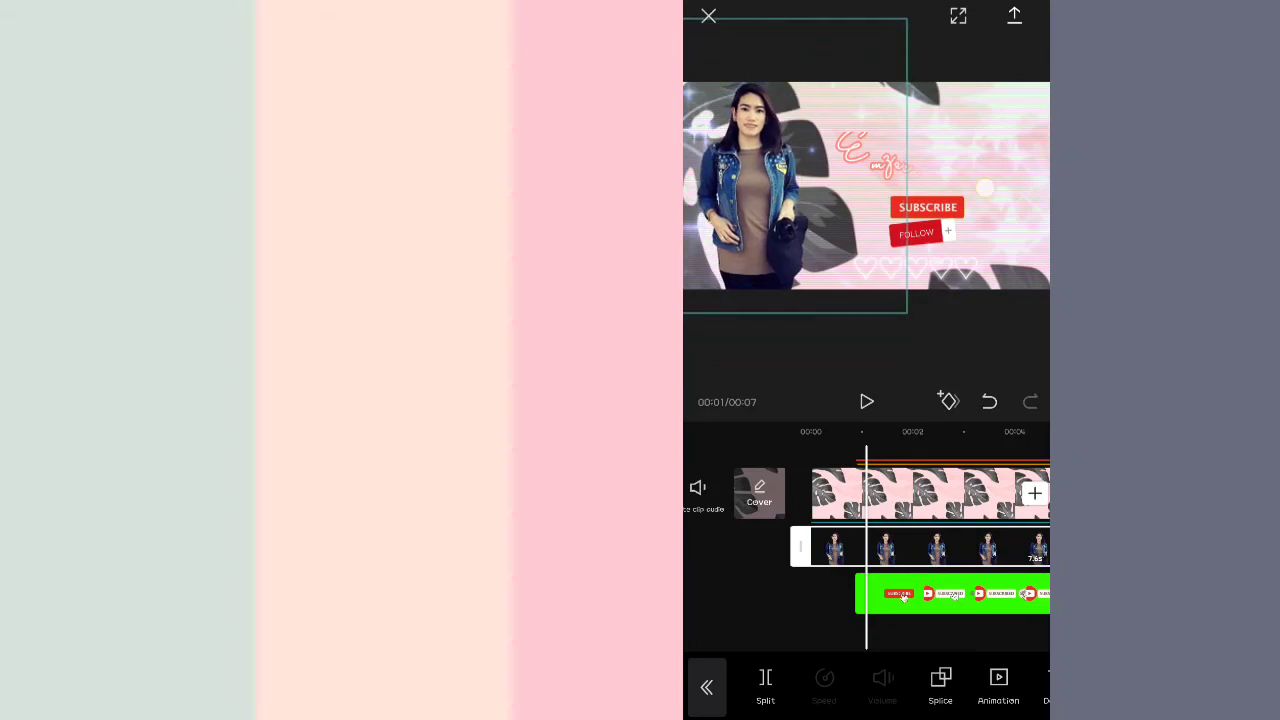
Play the finished intro from the start to check the result.
left_click(900, 594)
left_click_drag(797, 583, 1006, 558)
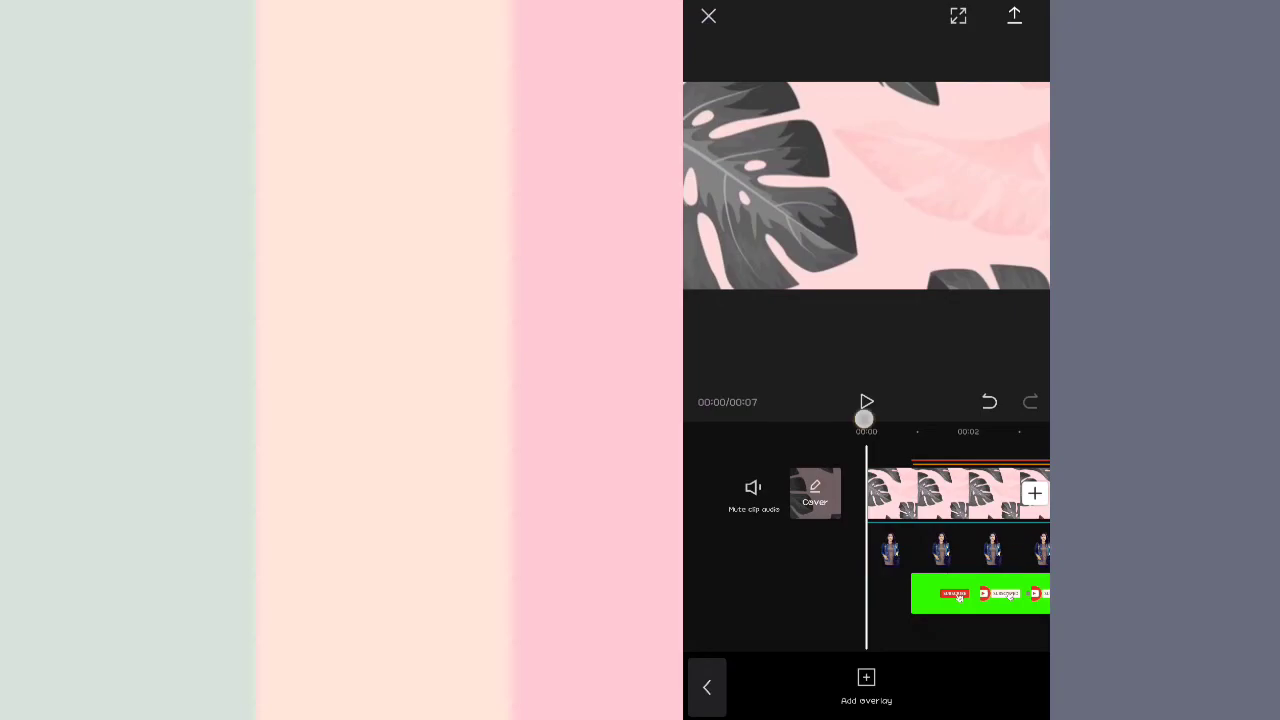
left_click(864, 419)
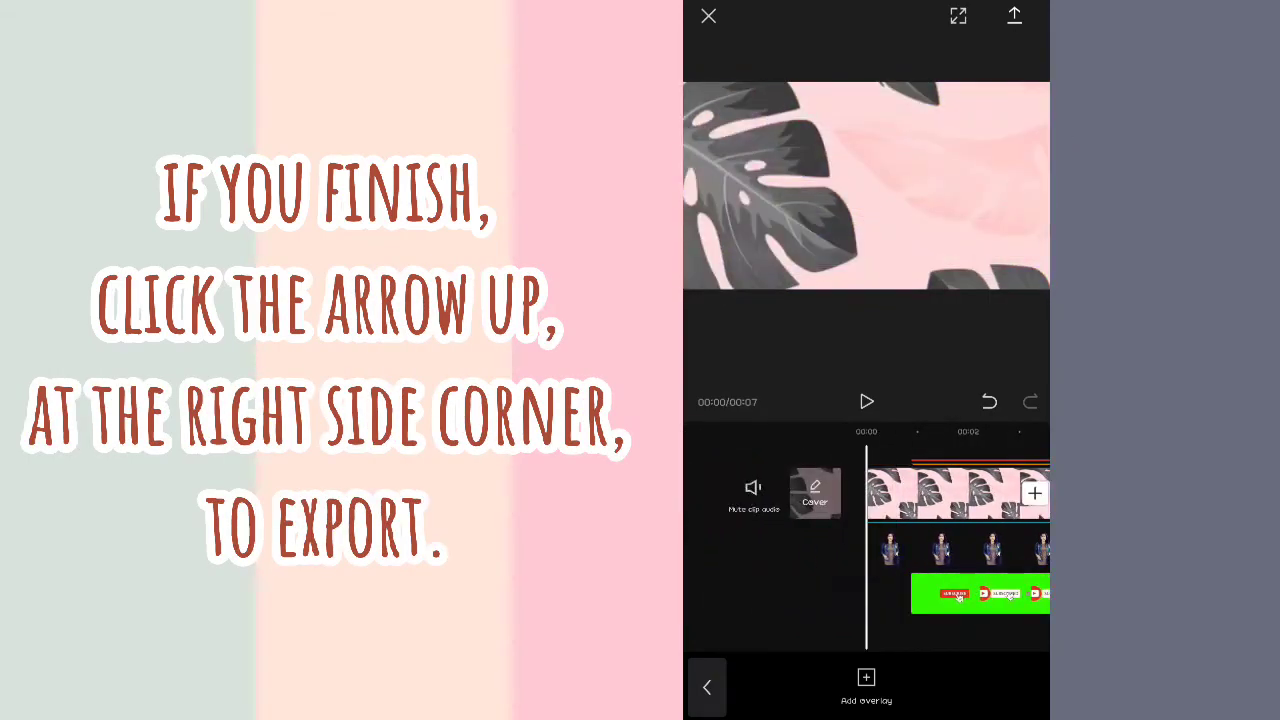
Export the intro at 1080p with the frame rate raised to 60 fps, about 22 MB.
left_click(1019, 14)
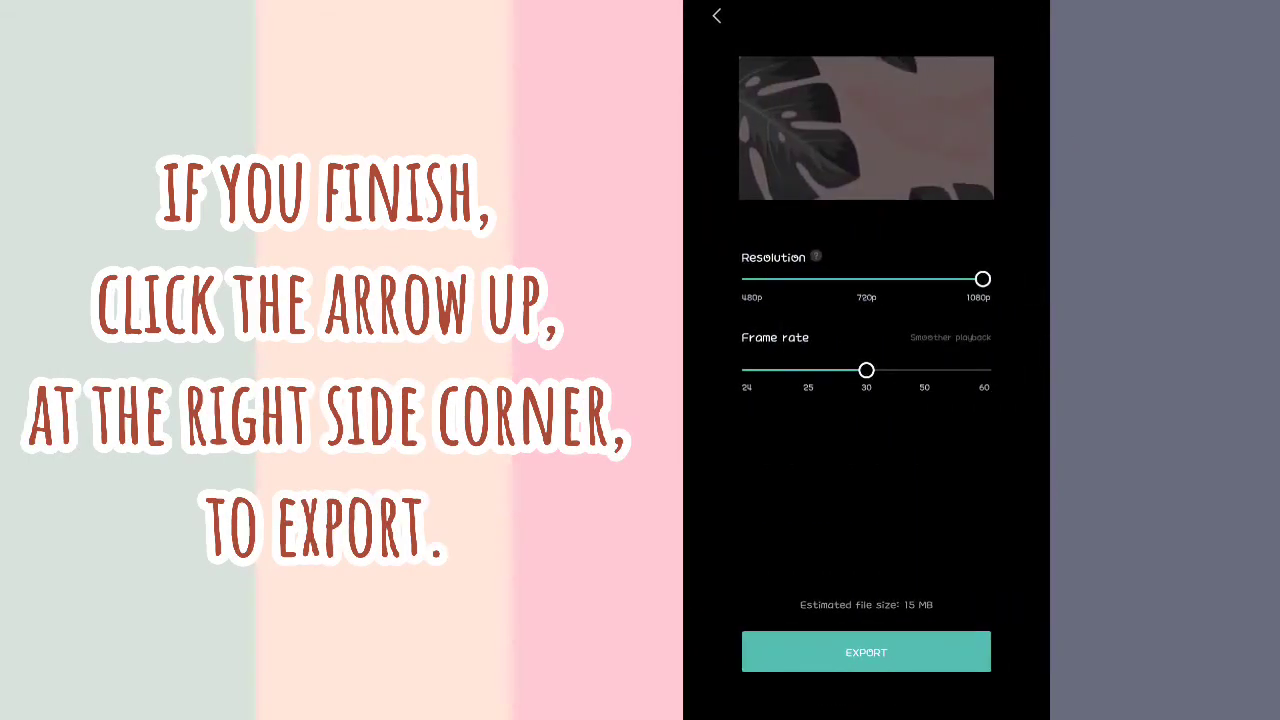
left_click_drag(866, 370, 982, 370)
left_click(934, 648)
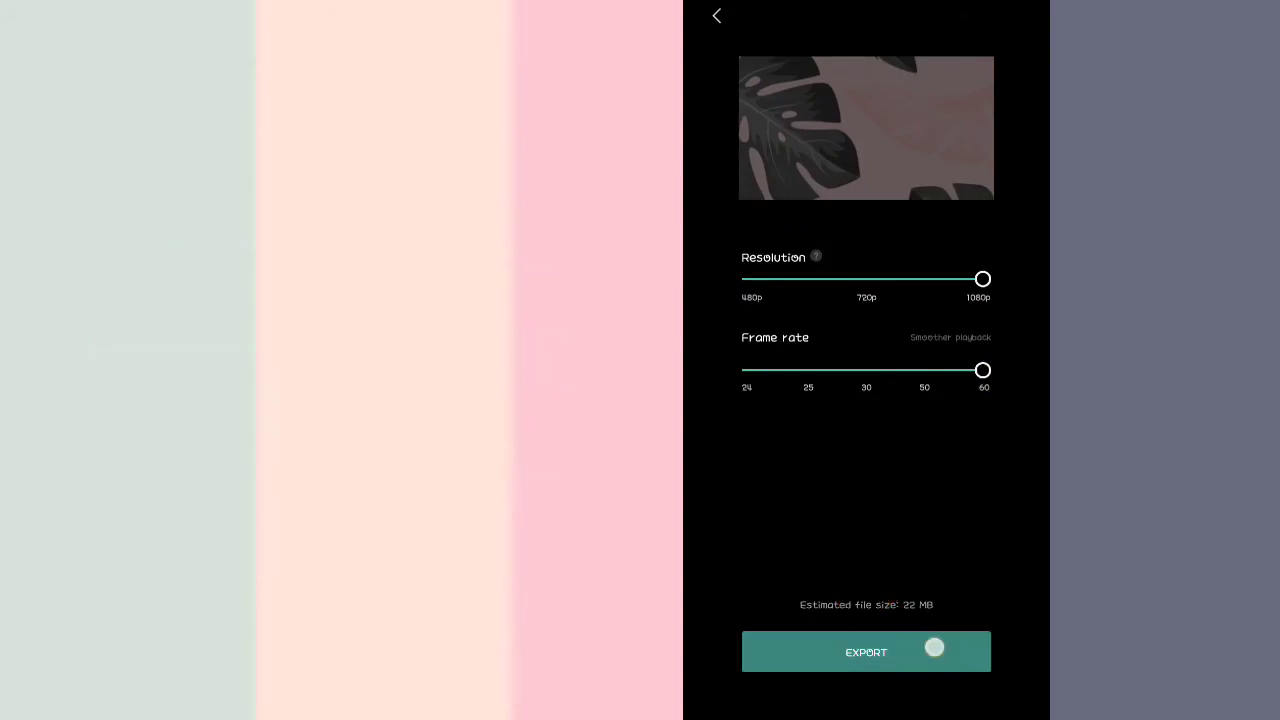